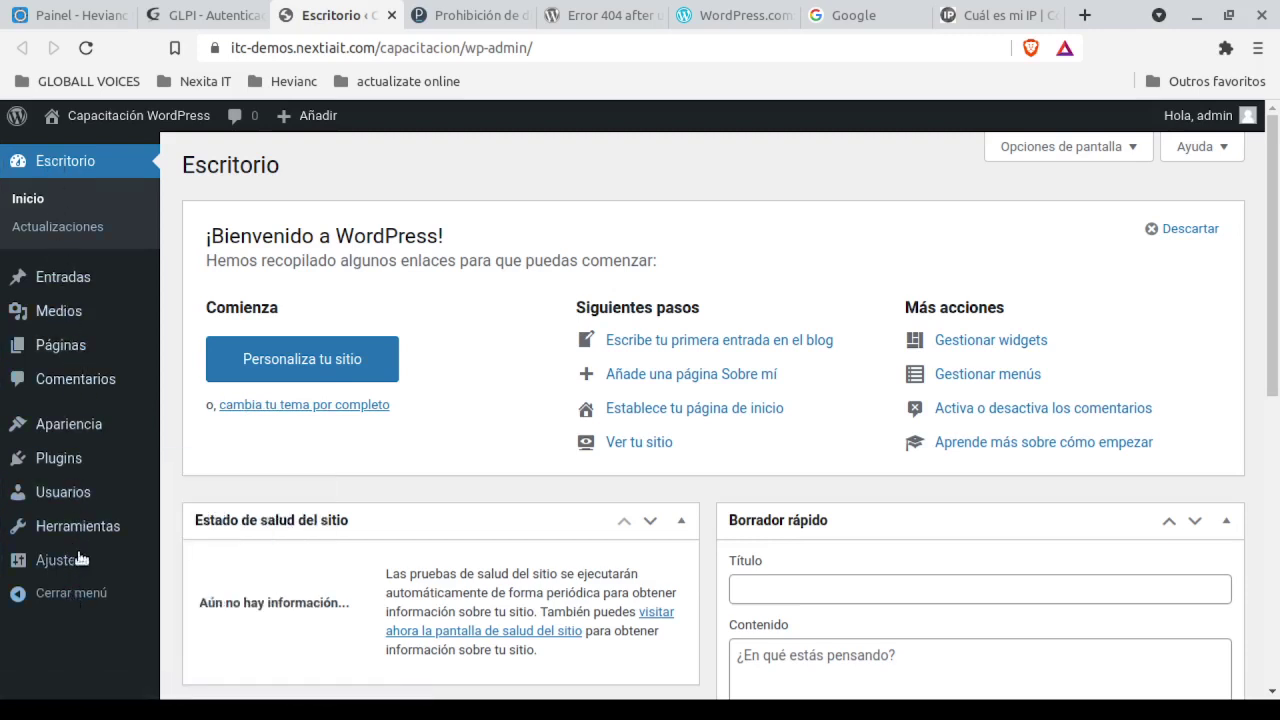
Look over the administration sections and the dashboard widgets, from the welcome panel to recent activity and WordPress news.
{"action": "mouse_move", "coordinate": [73, 130]}
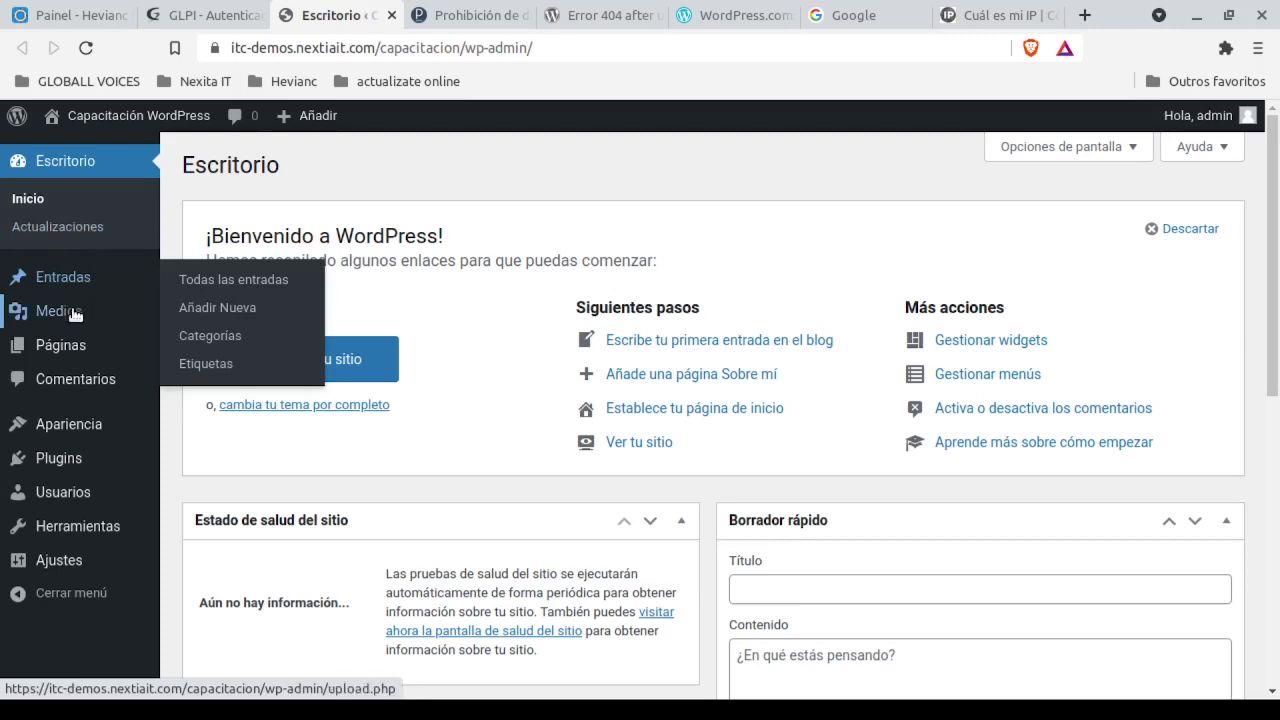
{"action": "mouse_move", "coordinate": [116, 438]}
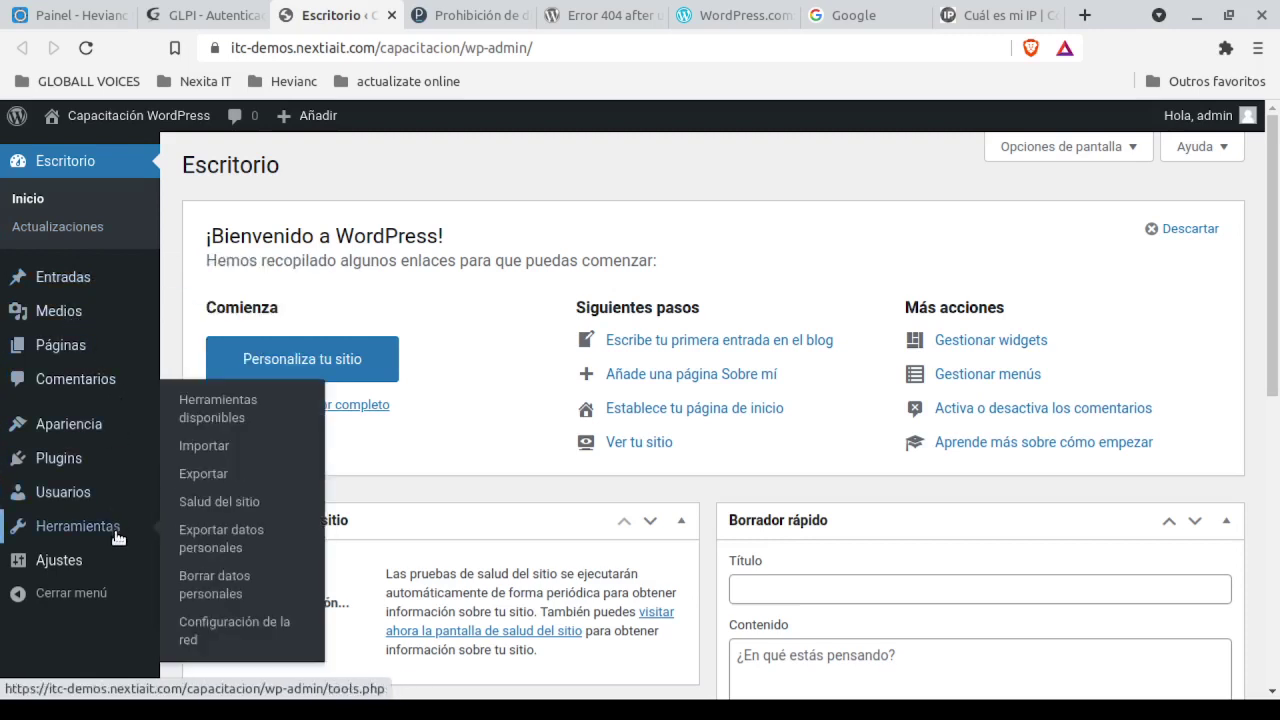
{"action": "mouse_move", "coordinate": [113, 557]}
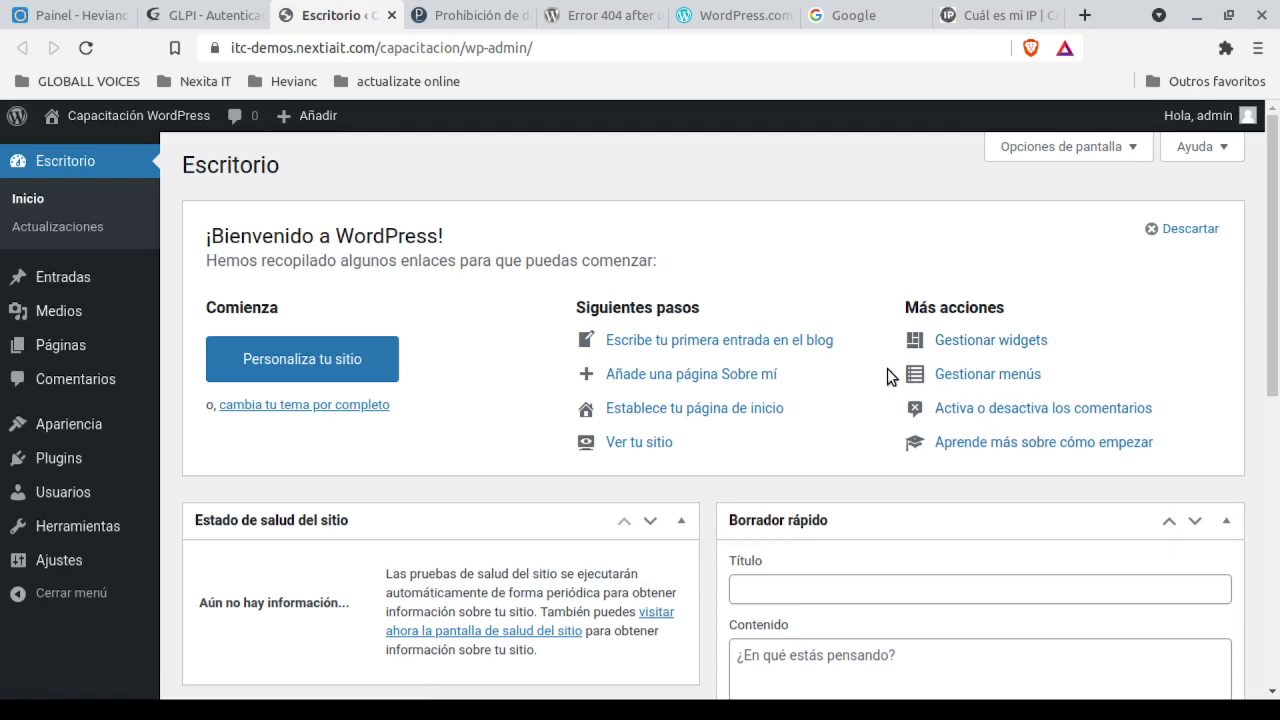
{"action": "scroll", "coordinate": [887, 370], "scroll_direction": "down", "scroll_amount": 3}
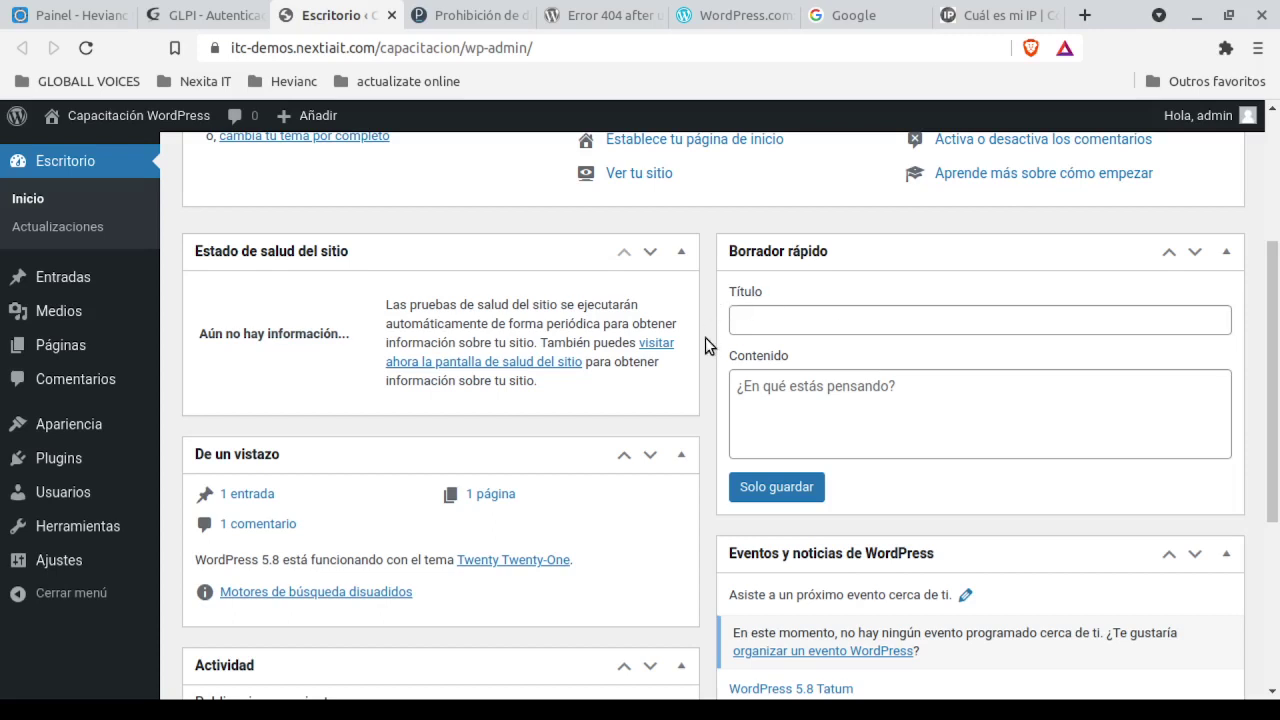
{"action": "scroll", "coordinate": [705, 338], "scroll_direction": "down", "scroll_amount": 1}
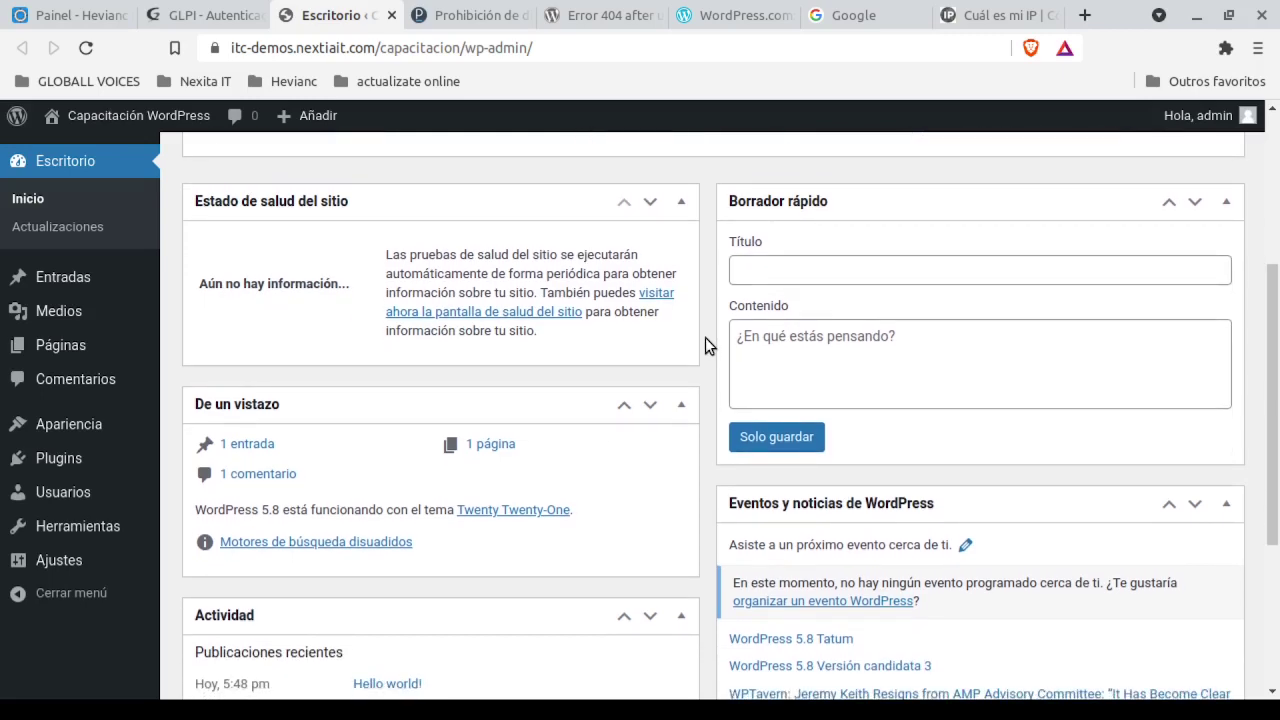
{"action": "scroll", "coordinate": [705, 338], "scroll_direction": "down", "scroll_amount": 3}
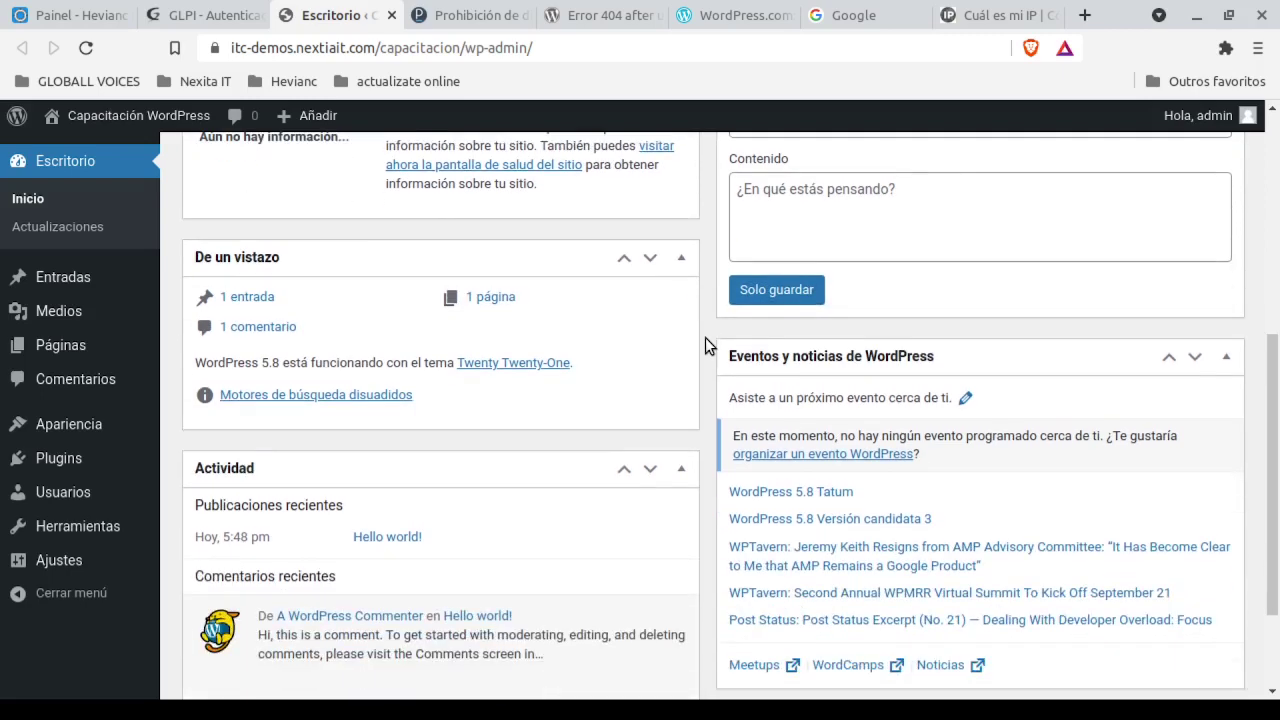
{"action": "scroll", "coordinate": [705, 337], "scroll_direction": "down", "scroll_amount": 3}
{"action": "scroll", "coordinate": [705, 337], "scroll_direction": "up", "scroll_amount": 5}
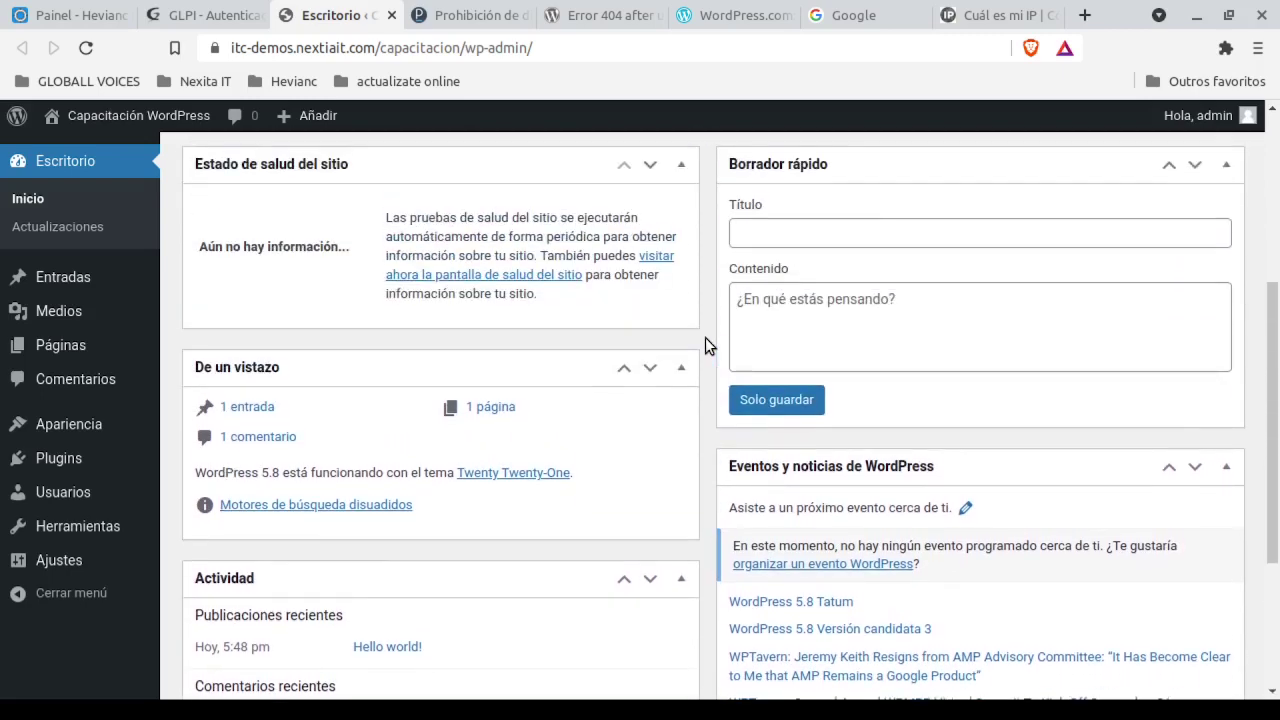
{"action": "scroll", "coordinate": [708, 336], "scroll_direction": "up", "scroll_amount": 7}
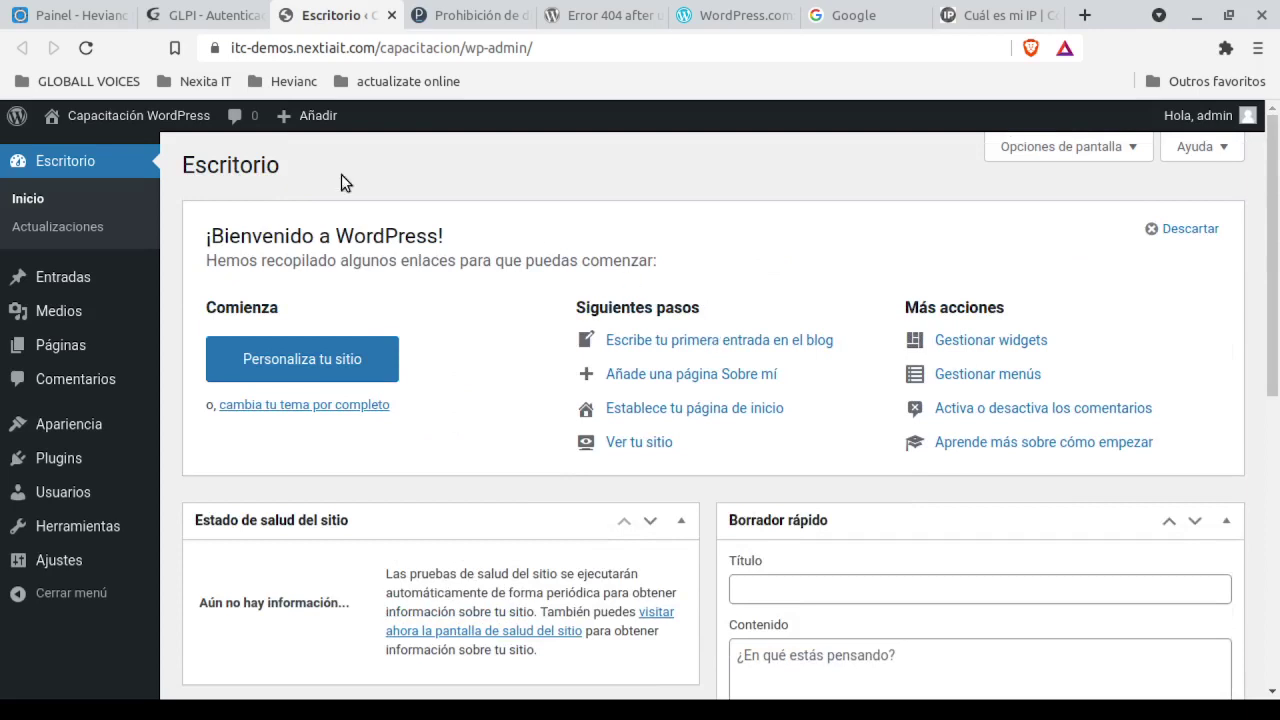
Review the available WordPress, plugin and theme updates and update the site's translations.
{"action": "left_click", "coordinate": [27, 204]}
{"action": "left_click", "coordinate": [51, 229]}
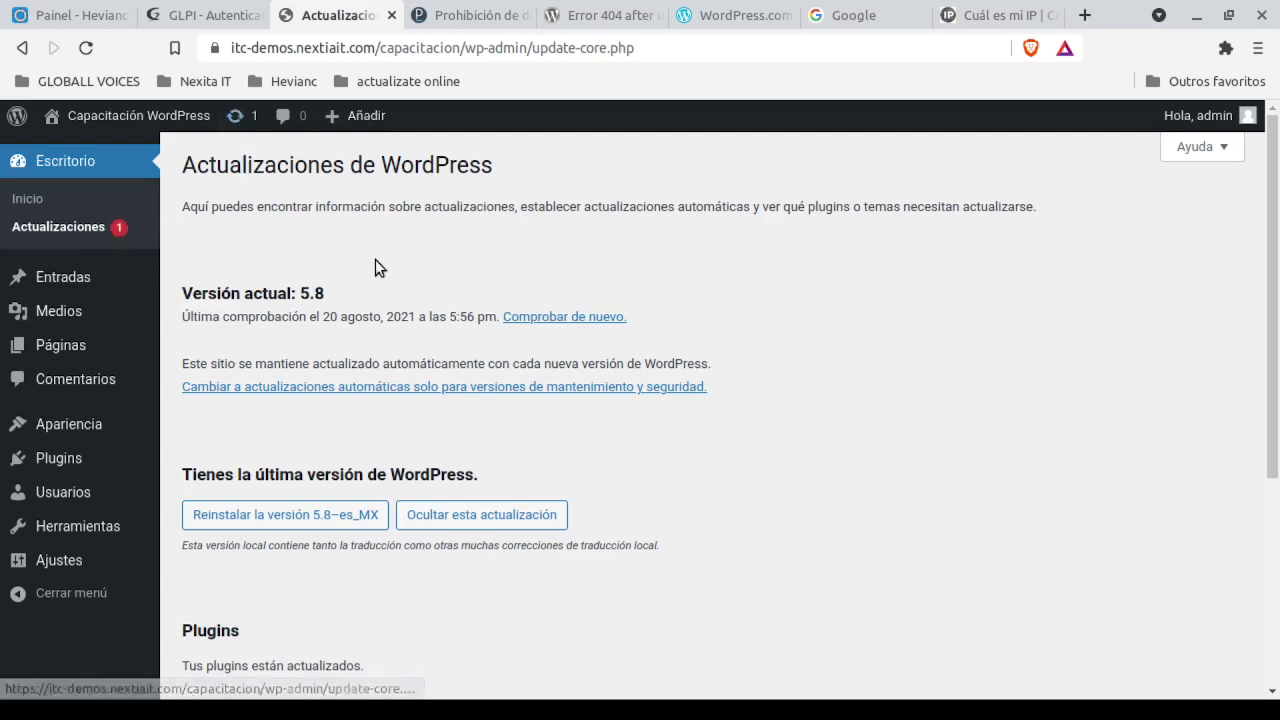
{"action": "scroll", "coordinate": [375, 262], "scroll_direction": "down", "scroll_amount": 1}
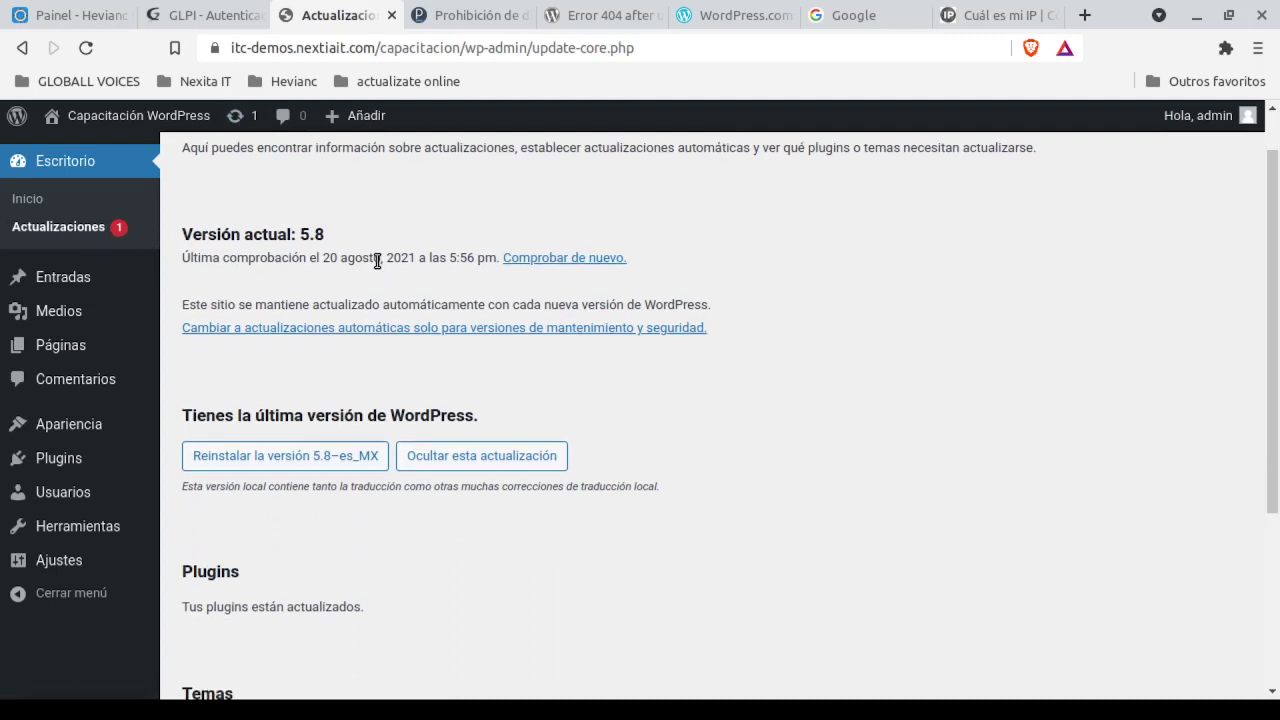
{"action": "scroll", "coordinate": [377, 262], "scroll_direction": "down", "scroll_amount": 5}
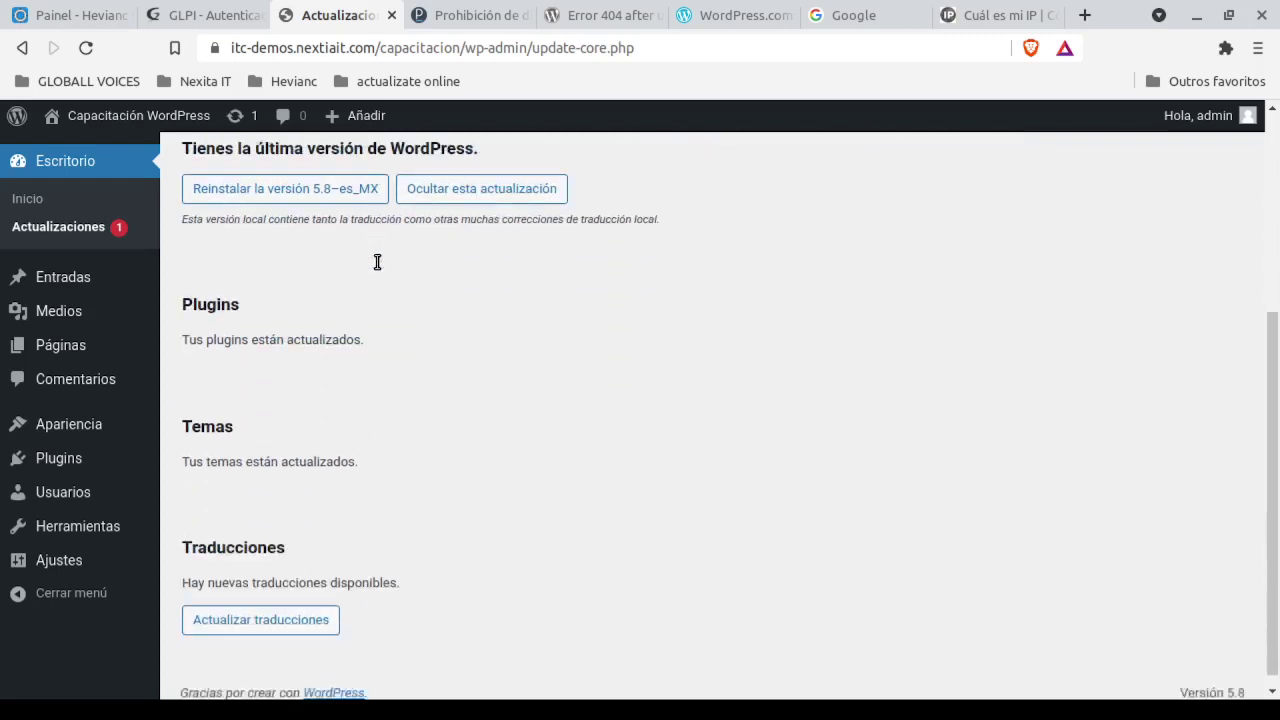
{"action": "scroll", "coordinate": [377, 262], "scroll_direction": "up", "scroll_amount": 3}
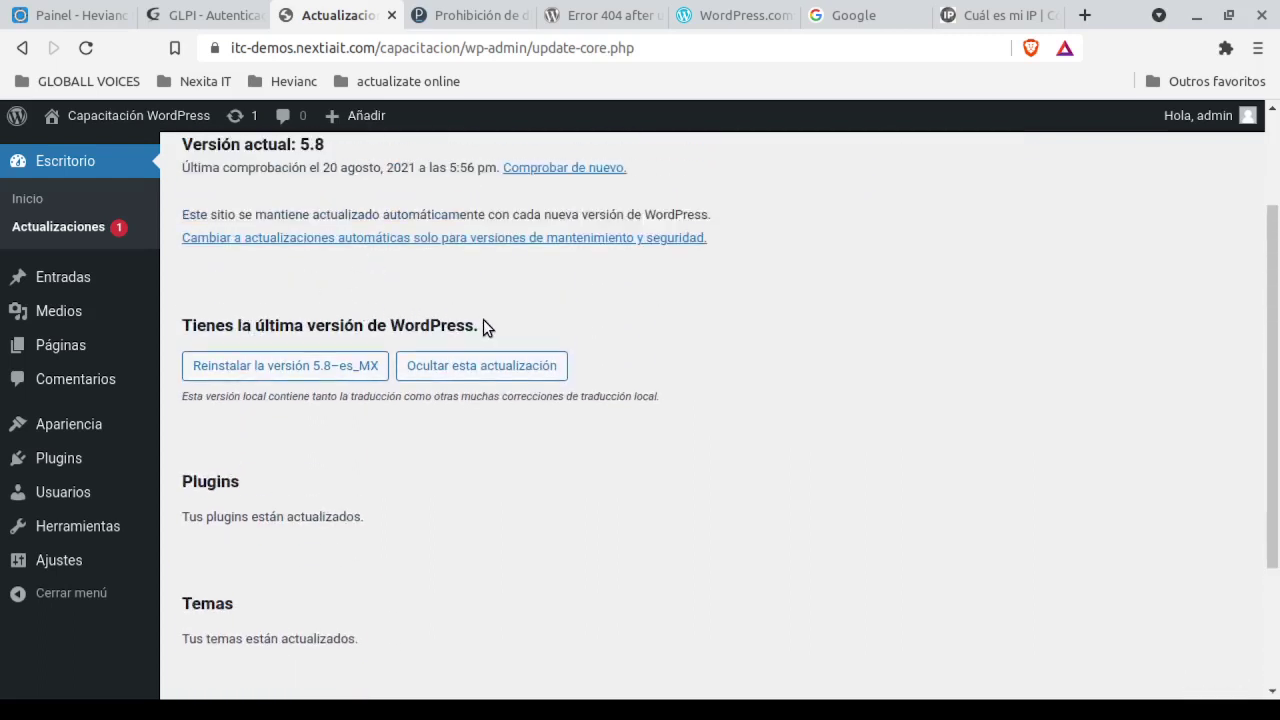
{"action": "scroll", "coordinate": [483, 327], "scroll_direction": "down", "scroll_amount": 3}
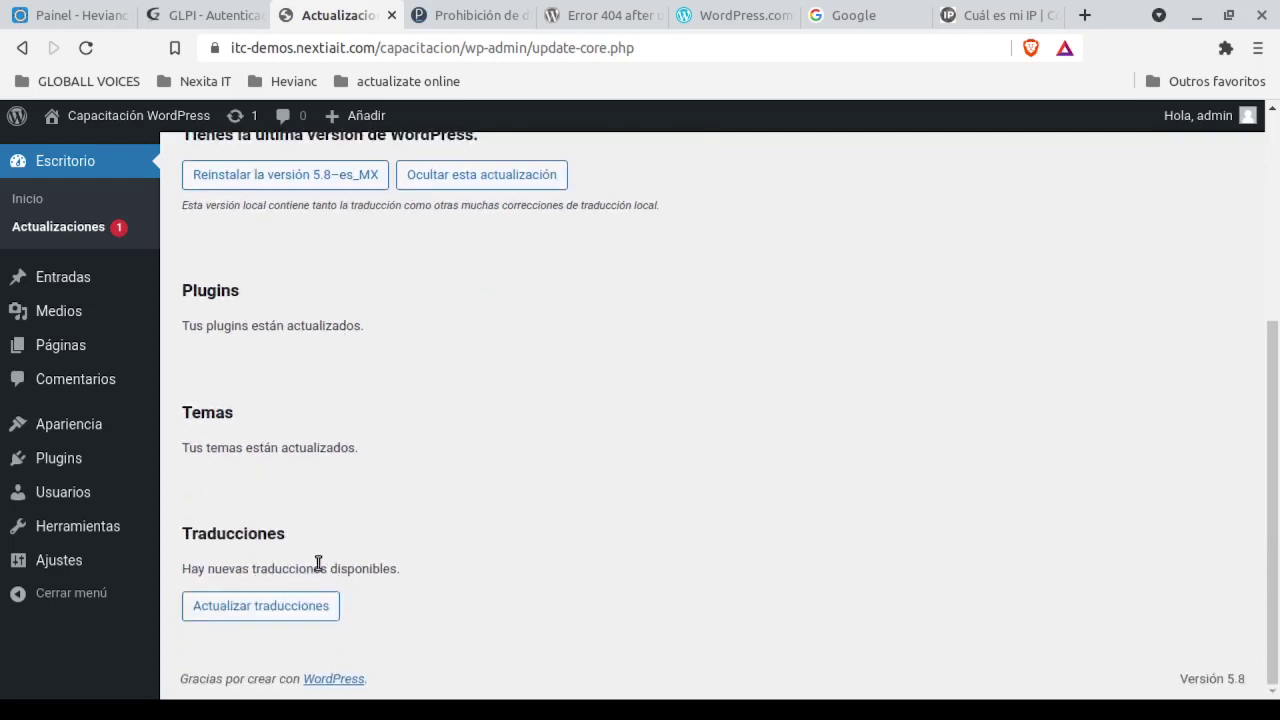
{"action": "left_click", "coordinate": [222, 608]}
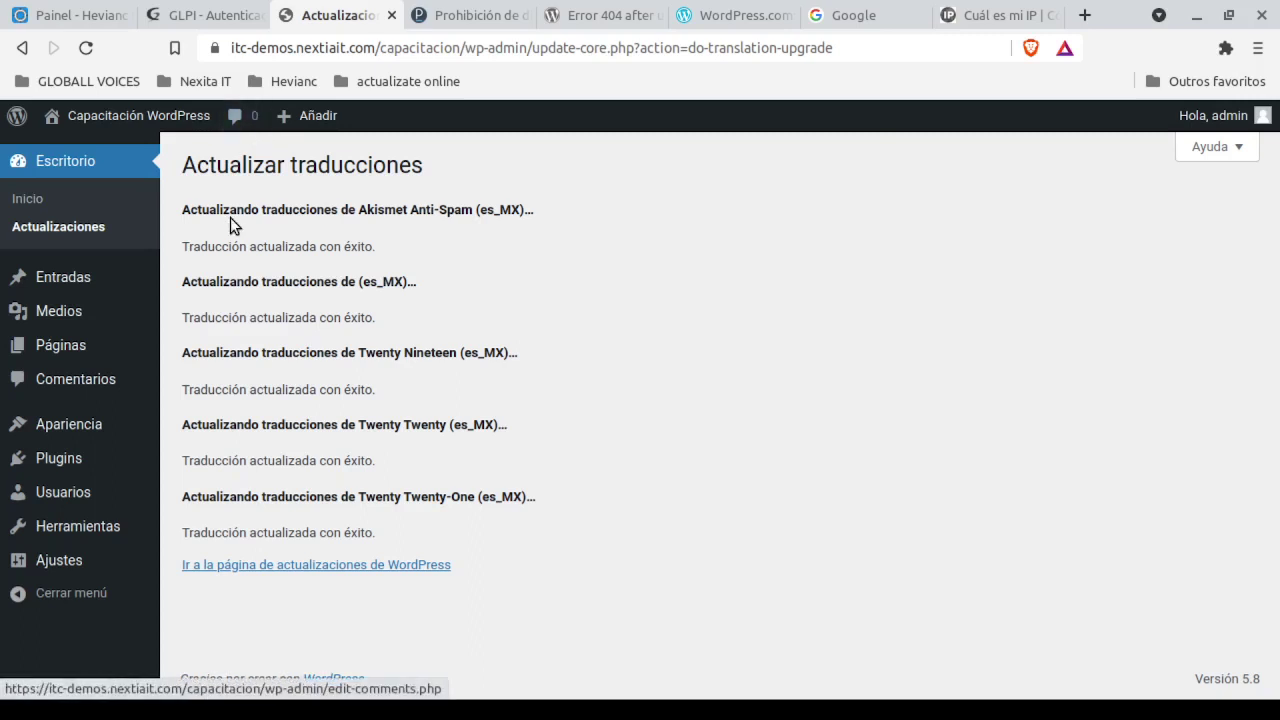
Open the Uncategorized post category for editing.
{"action": "mouse_move", "coordinate": [67, 290]}
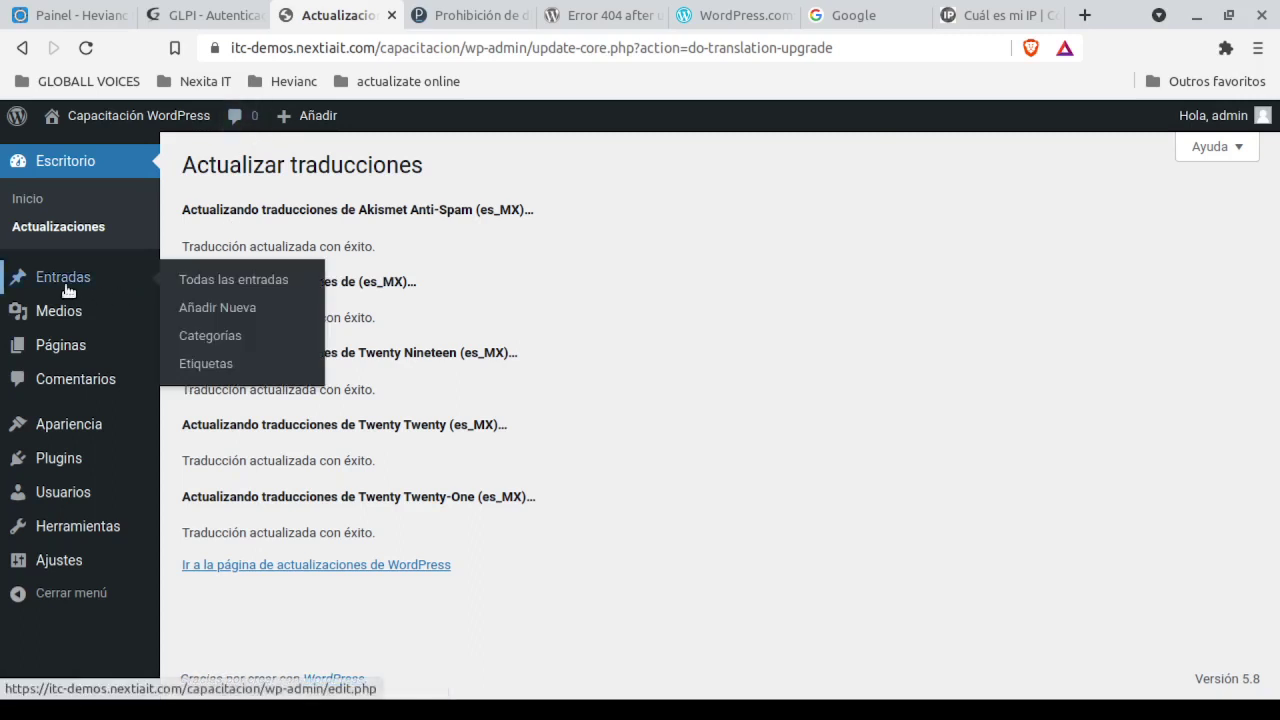
{"action": "left_click", "coordinate": [67, 290]}
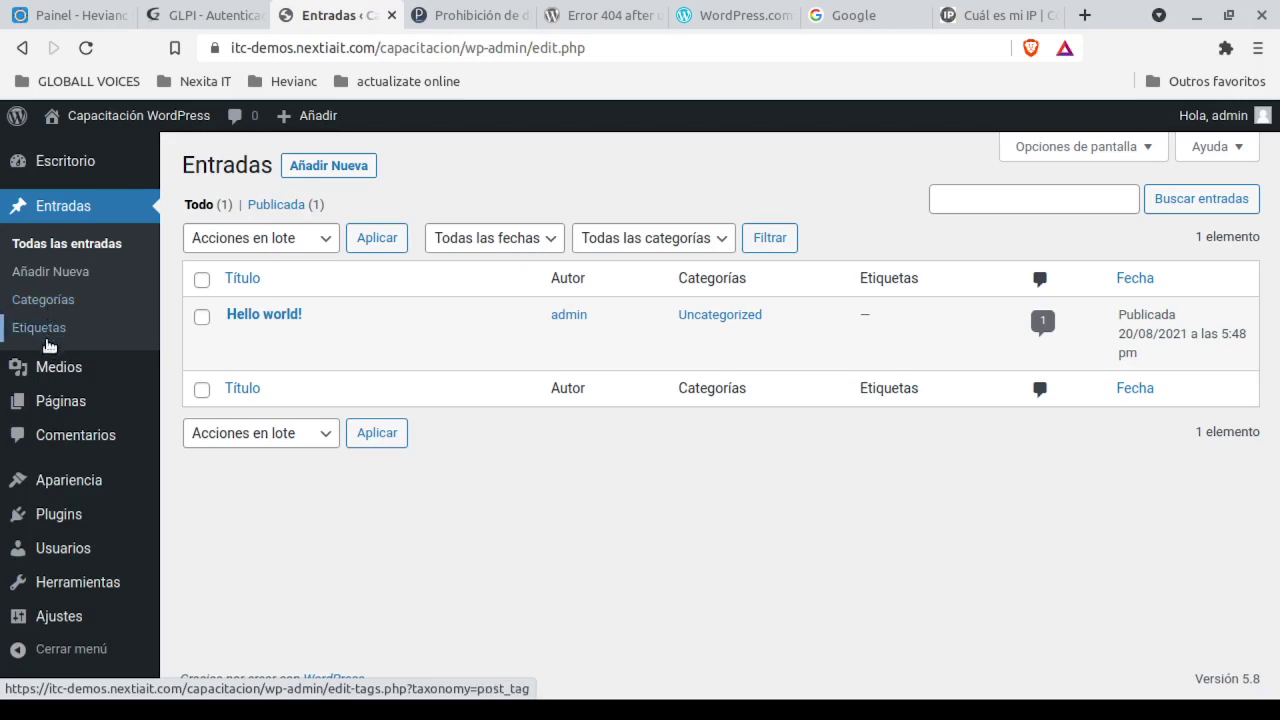
{"action": "left_click", "coordinate": [45, 300]}
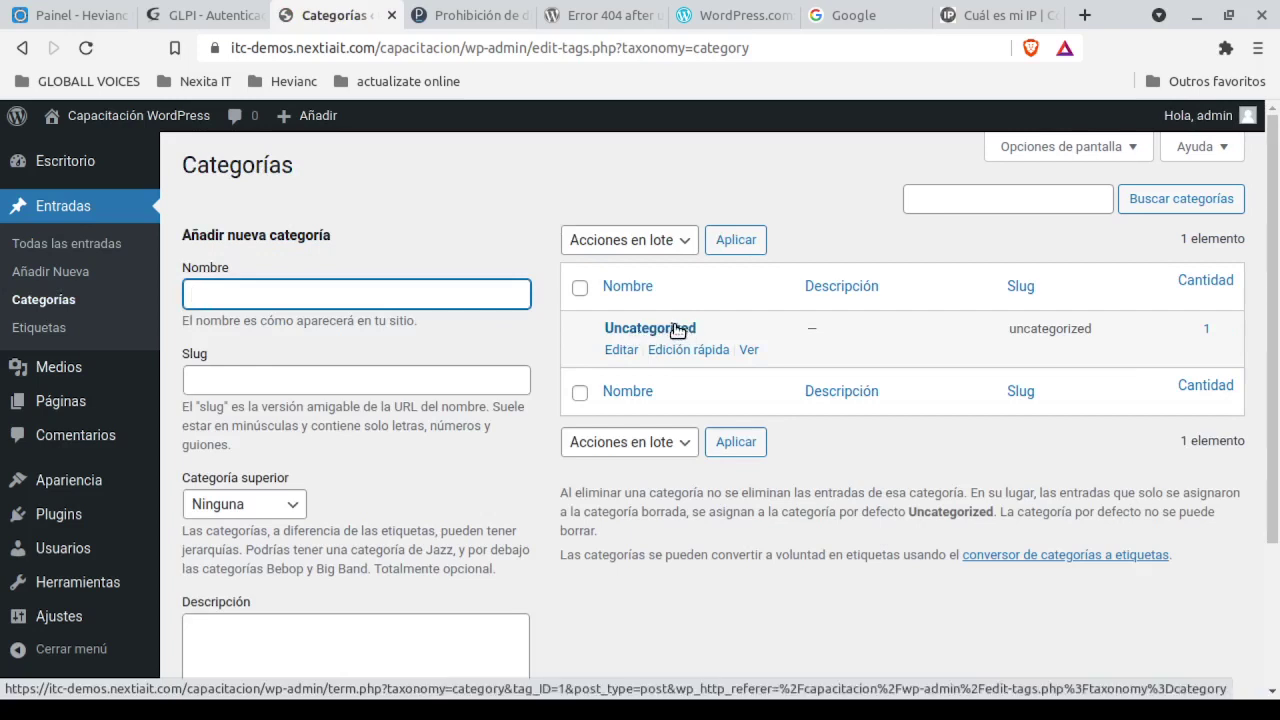
{"action": "left_click", "coordinate": [622, 352]}
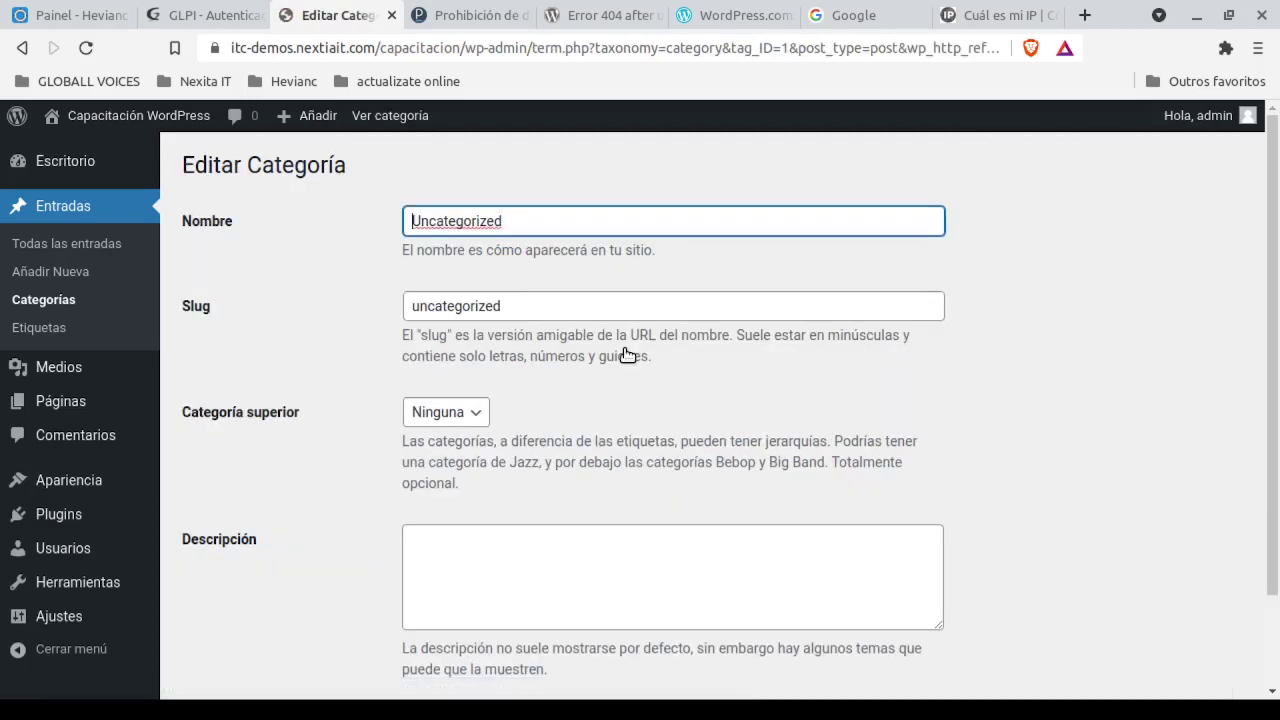
Rename the category as Economía with the slug economia, leave its parent as Ninguna, and save it.
{"action": "double_click", "coordinate": [482, 225]}
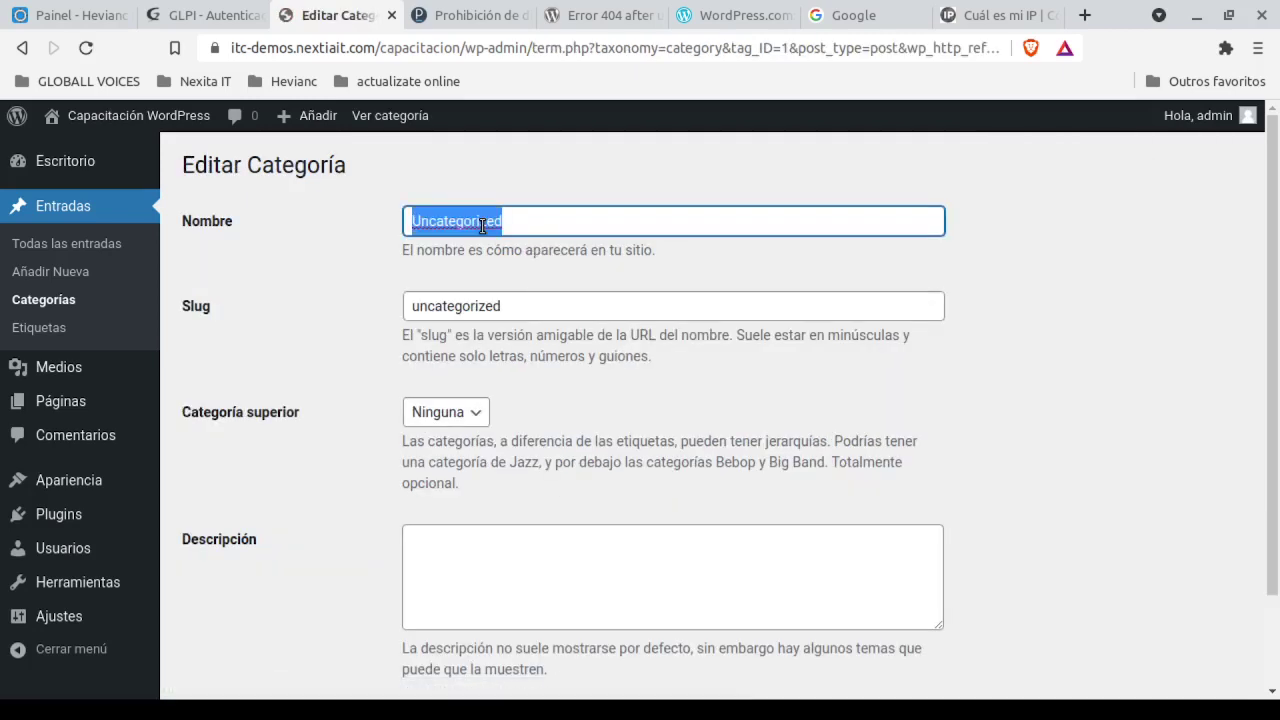
{"action": "type", "text": "E"}
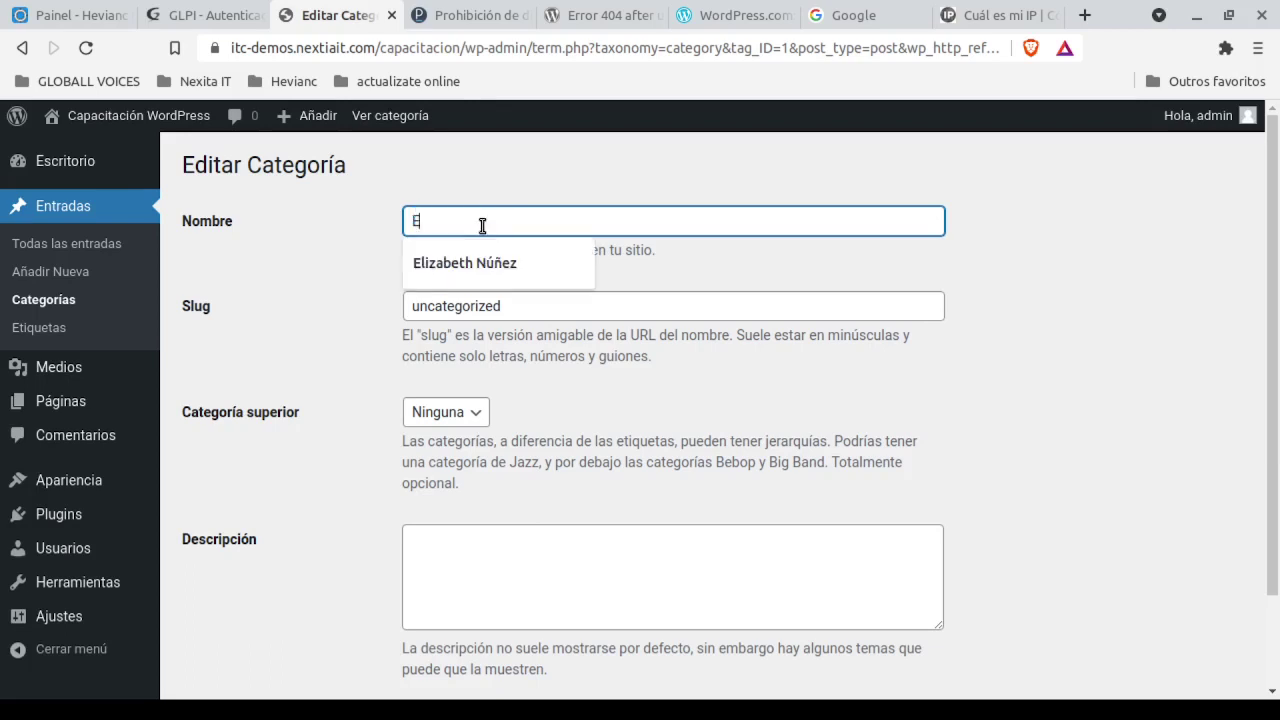
{"action": "type", "text": "con"}
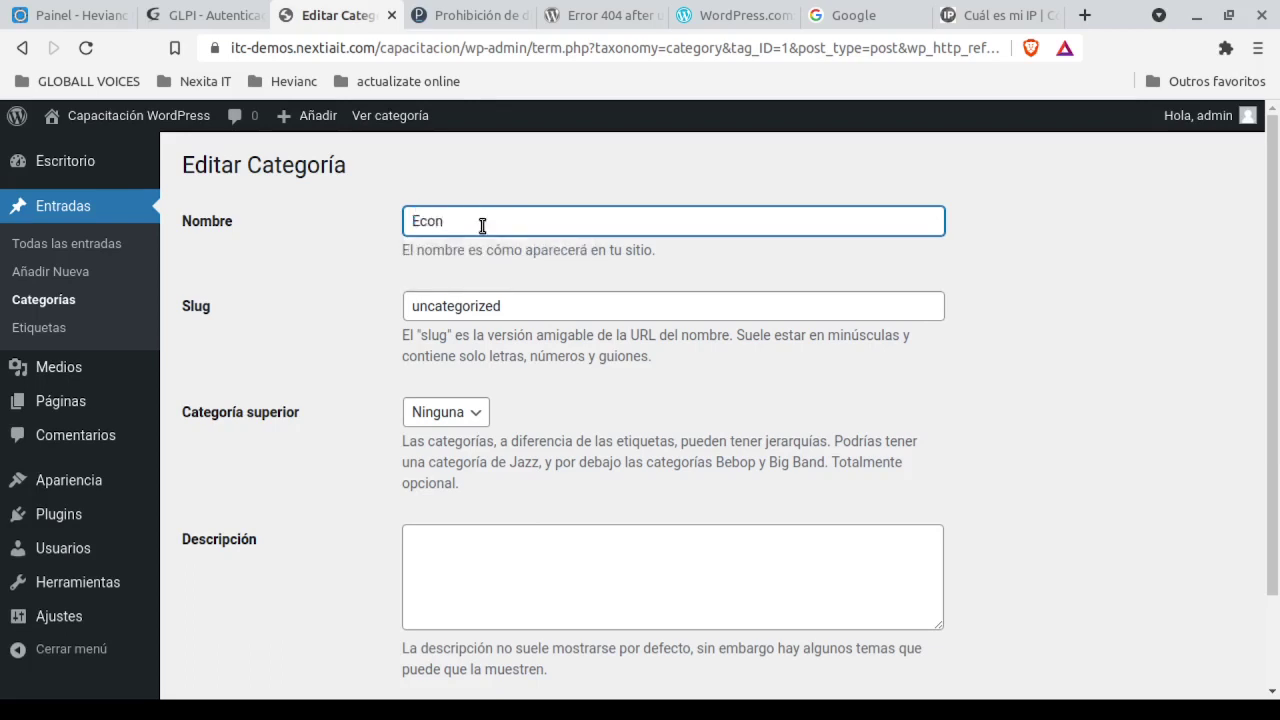
{"action": "type", "text": "omía"}
{"action": "key", "text": "Tab"}
{"action": "type", "text": "economia"}
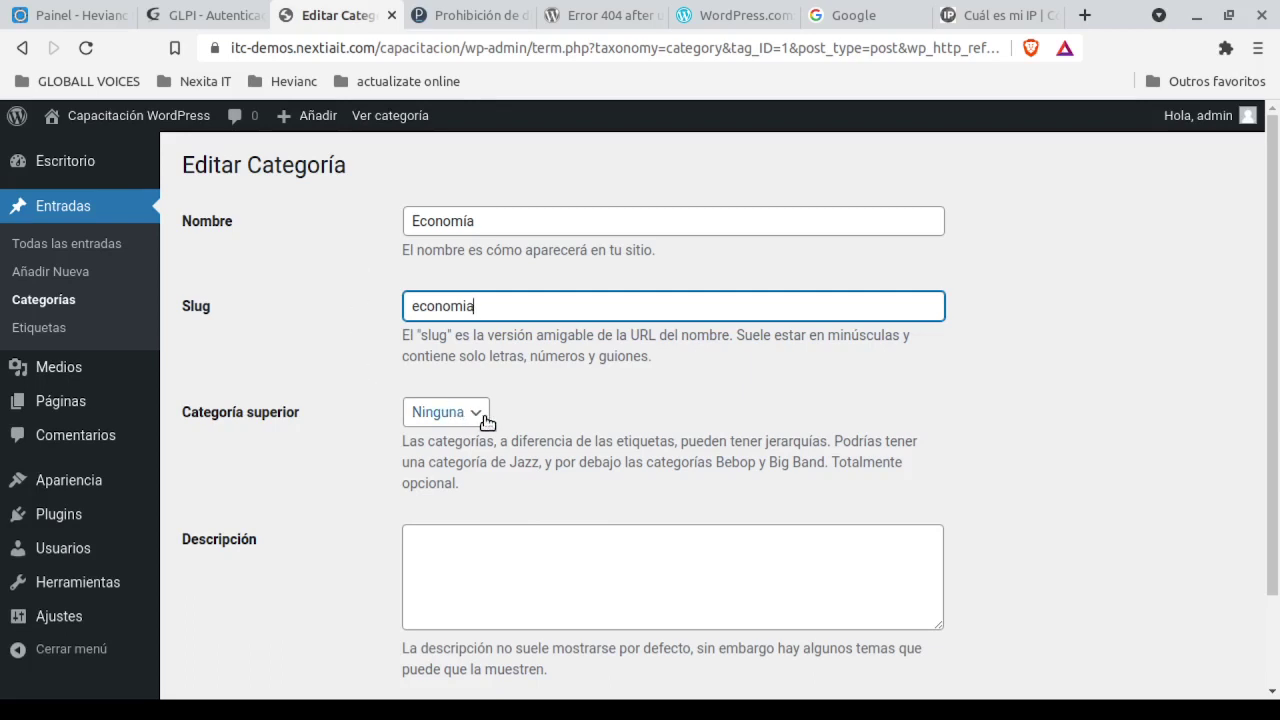
{"action": "scroll", "coordinate": [486, 420], "scroll_direction": "down", "scroll_amount": 2}
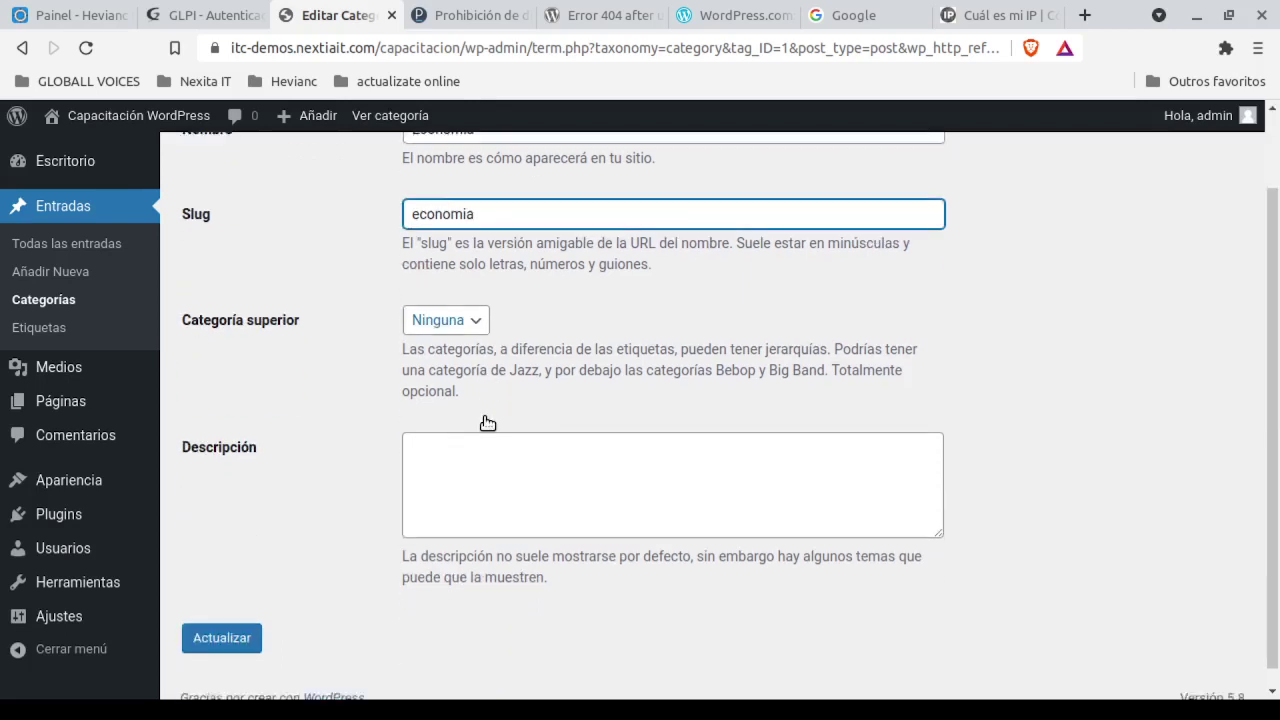
{"action": "left_click", "coordinate": [477, 320]}
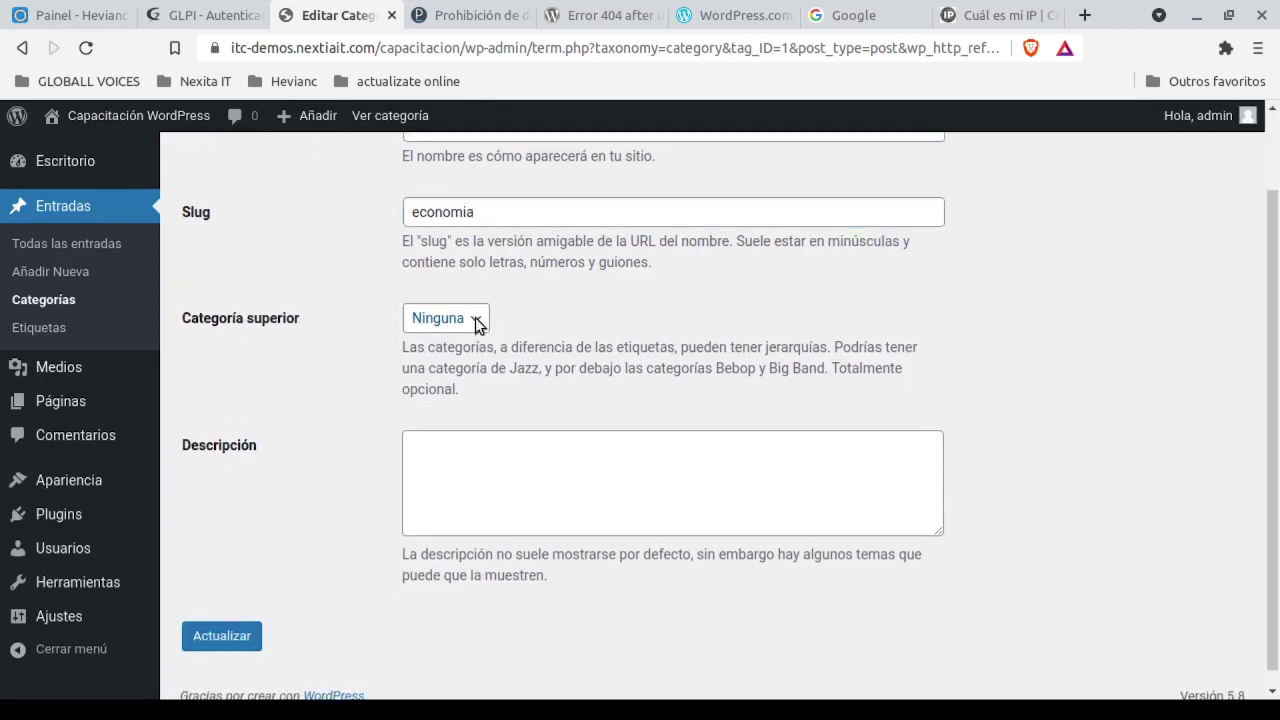
{"action": "left_click", "coordinate": [222, 637]}
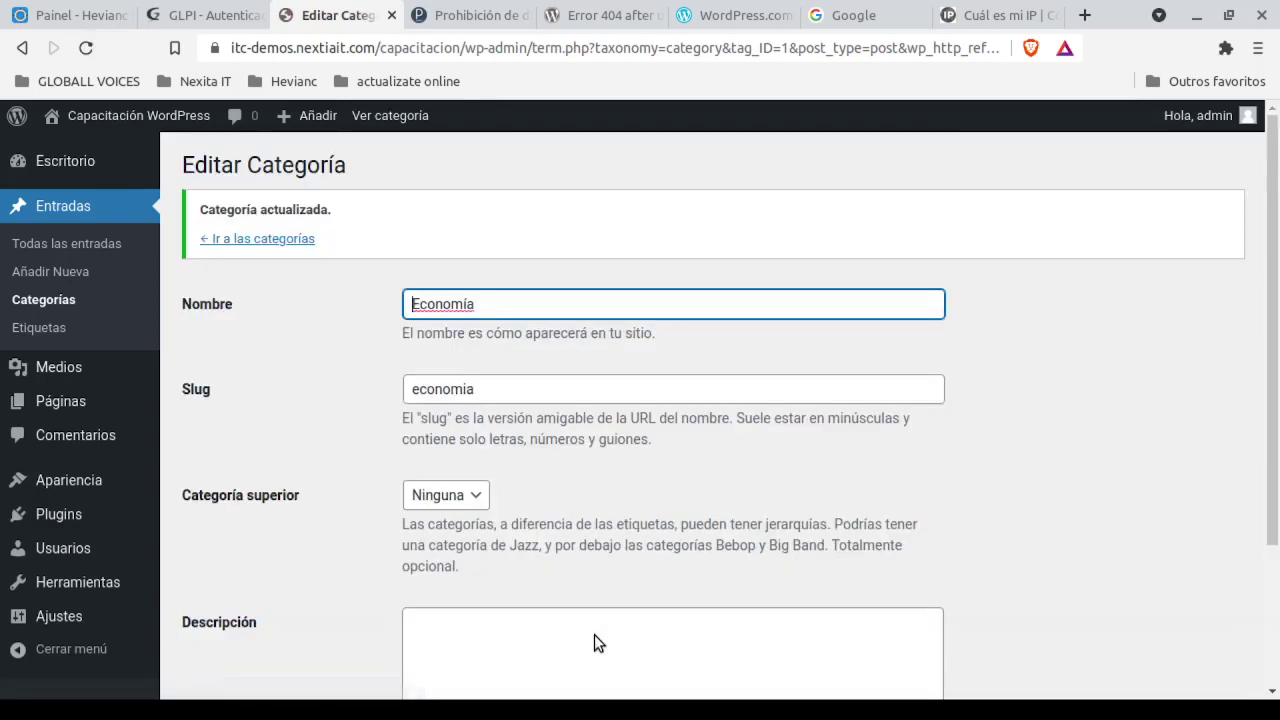
View the list of all posts and the media library with its page for uploading new files.
{"action": "left_click", "coordinate": [69, 242]}
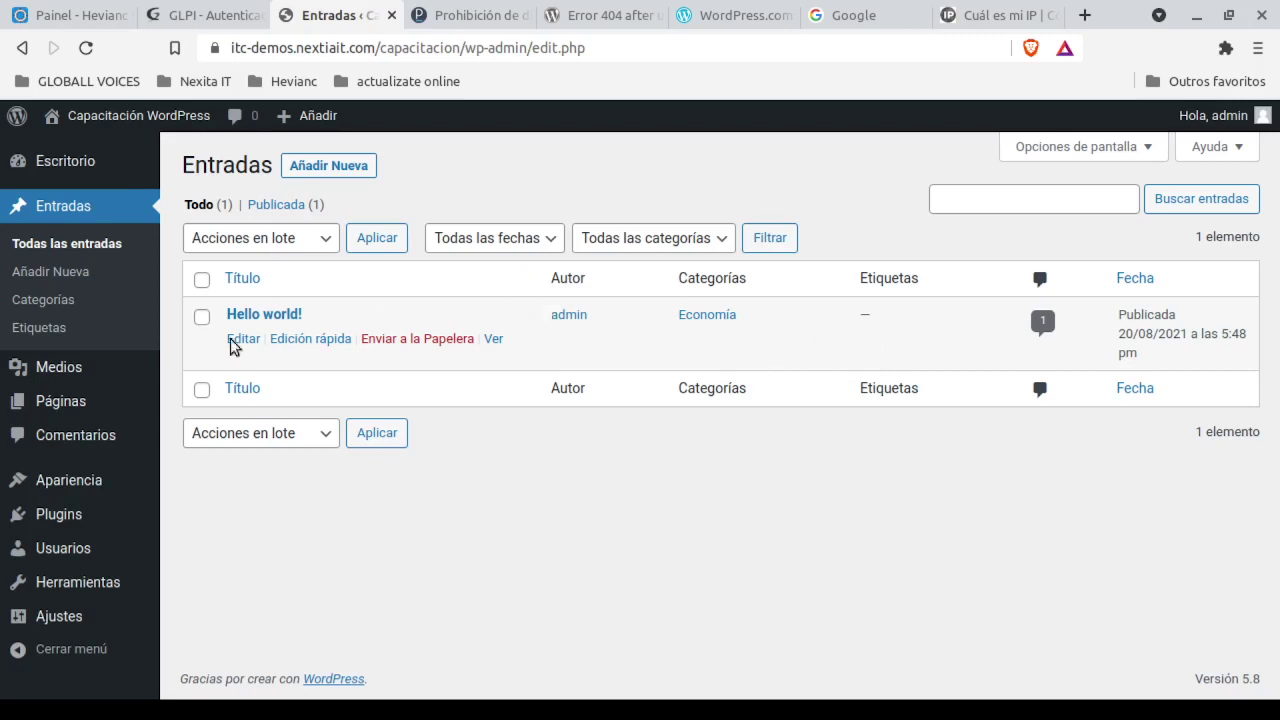
{"action": "left_click", "coordinate": [52, 373]}
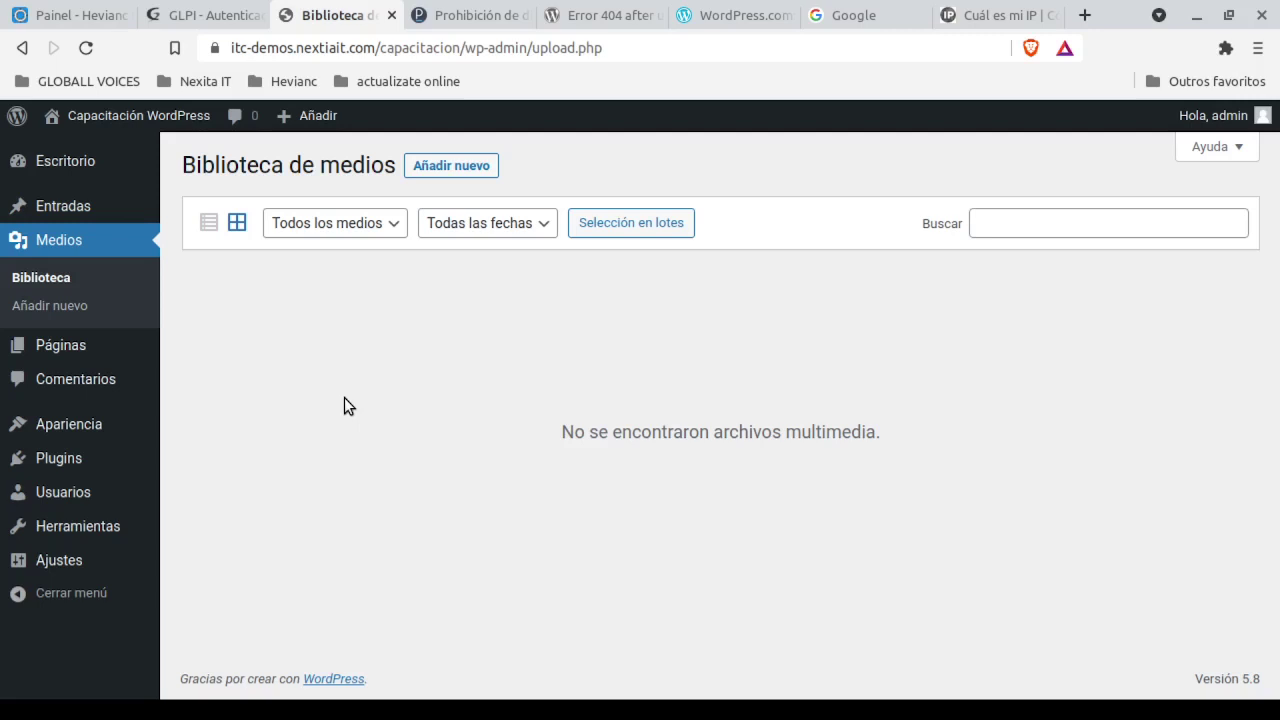
{"action": "left_click", "coordinate": [51, 313]}
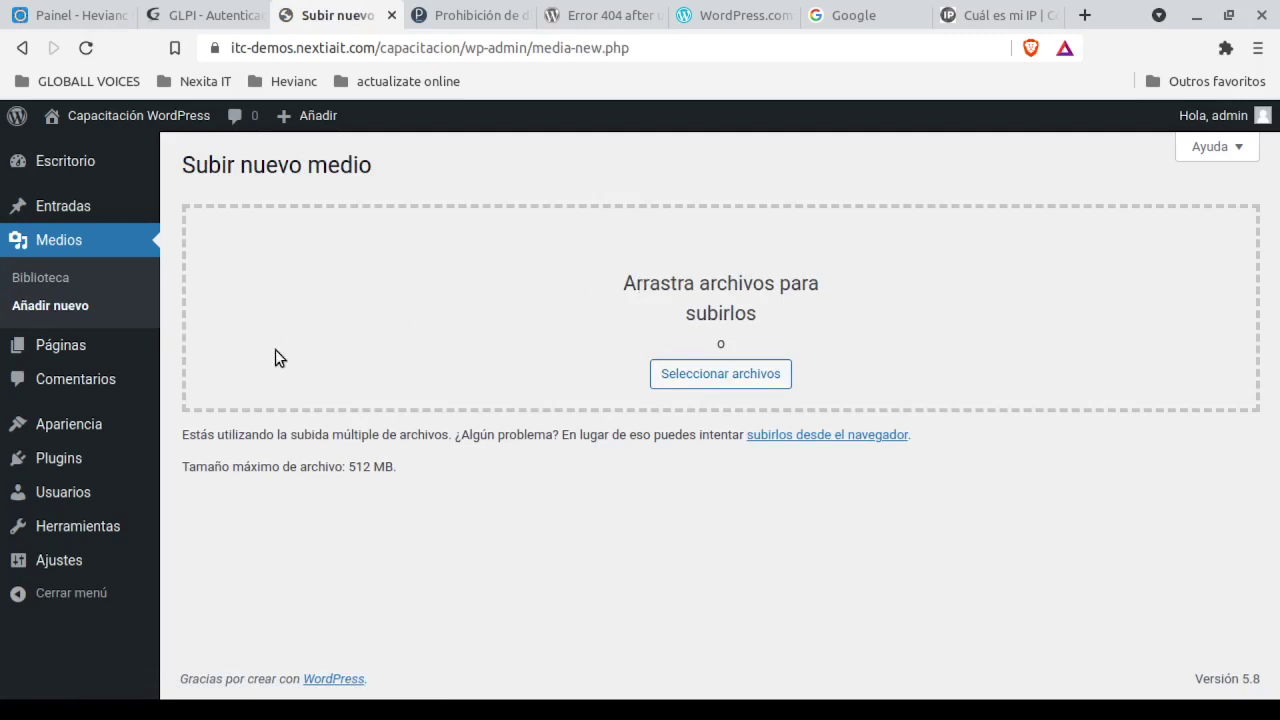
View the site's pages and comments, and look over the Apariencia options.
{"action": "left_click", "coordinate": [69, 350]}
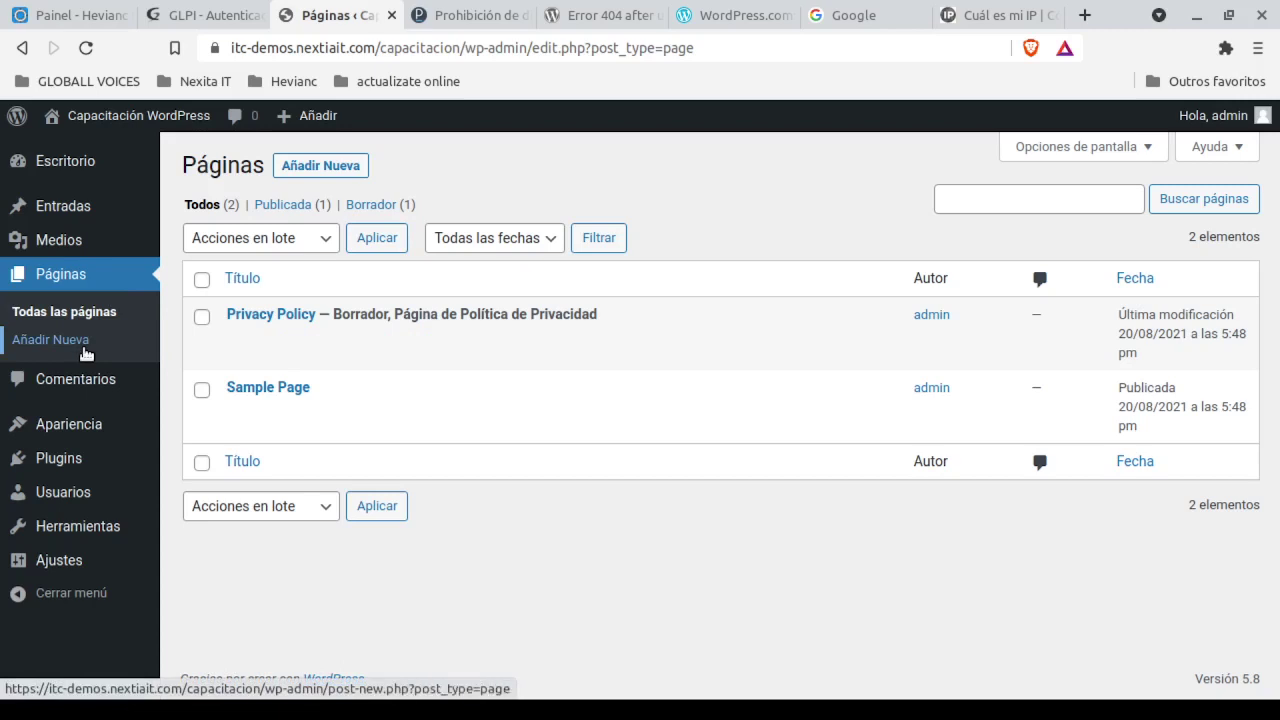
{"action": "left_click", "coordinate": [80, 384]}
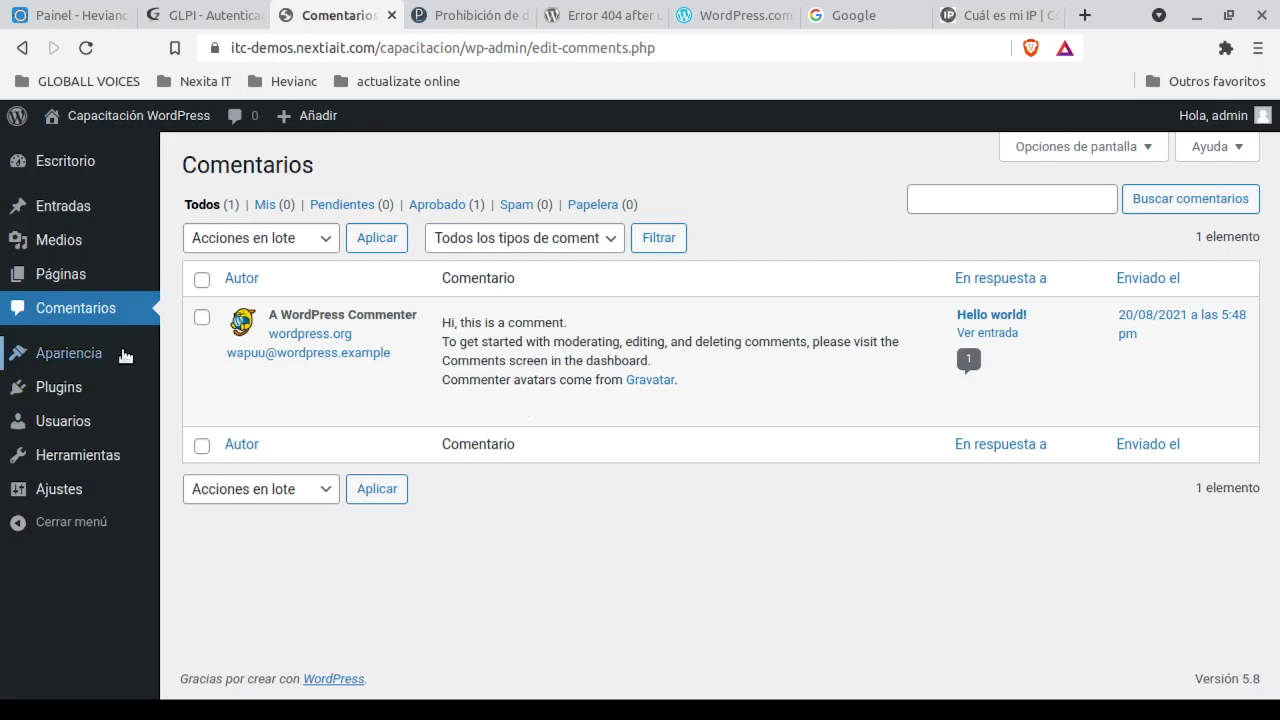
{"action": "mouse_move", "coordinate": [80, 356]}
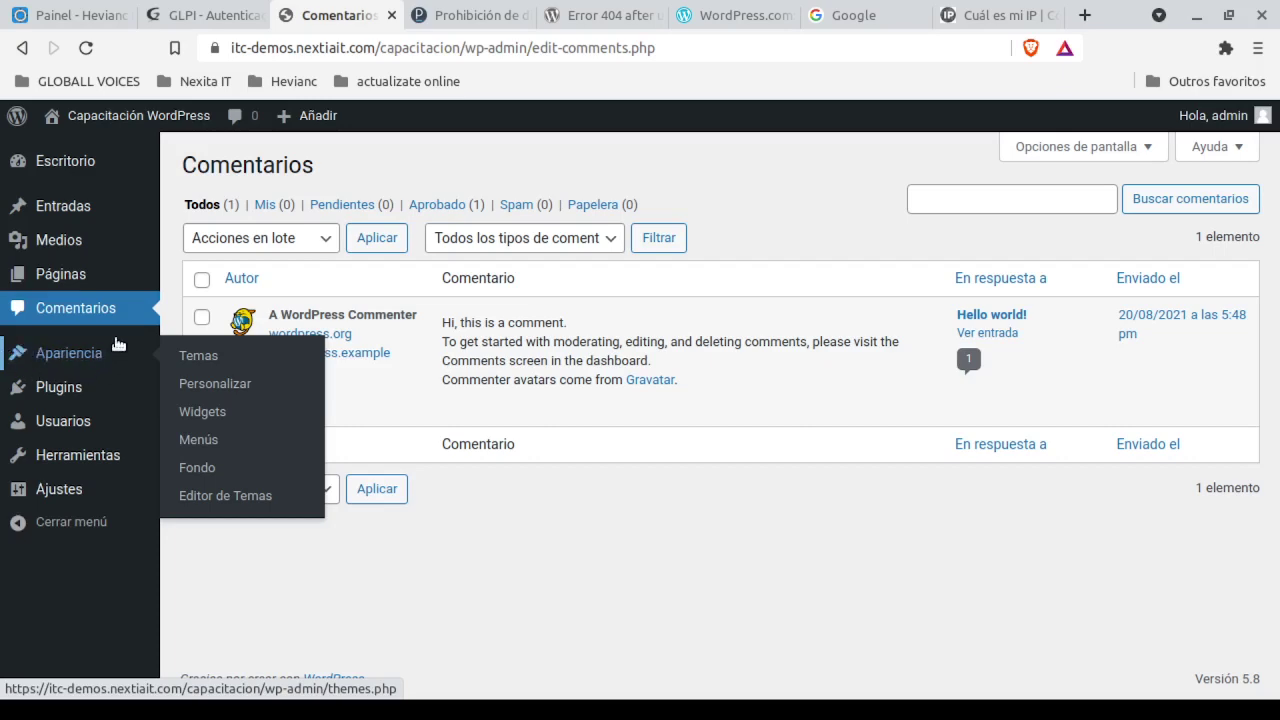
{"action": "mouse_move", "coordinate": [62, 356]}
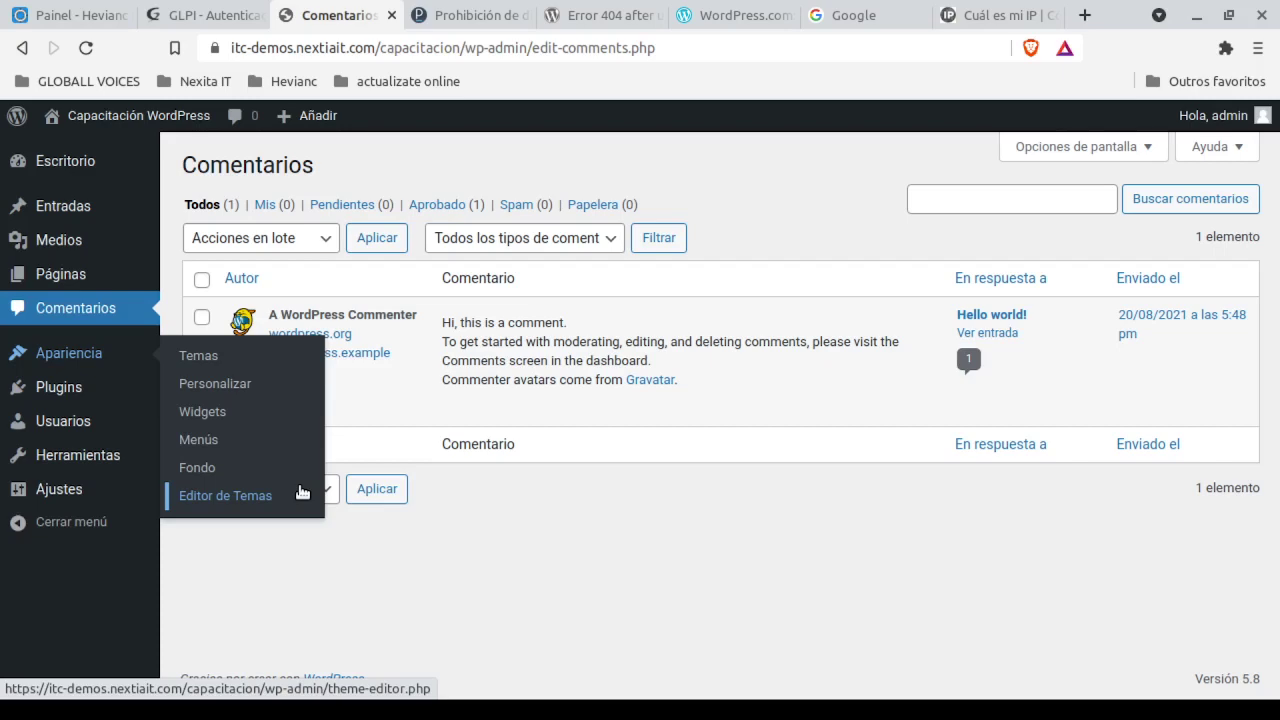
View the installed plugins and open the page for adding new plugins.
{"action": "mouse_move", "coordinate": [67, 393]}
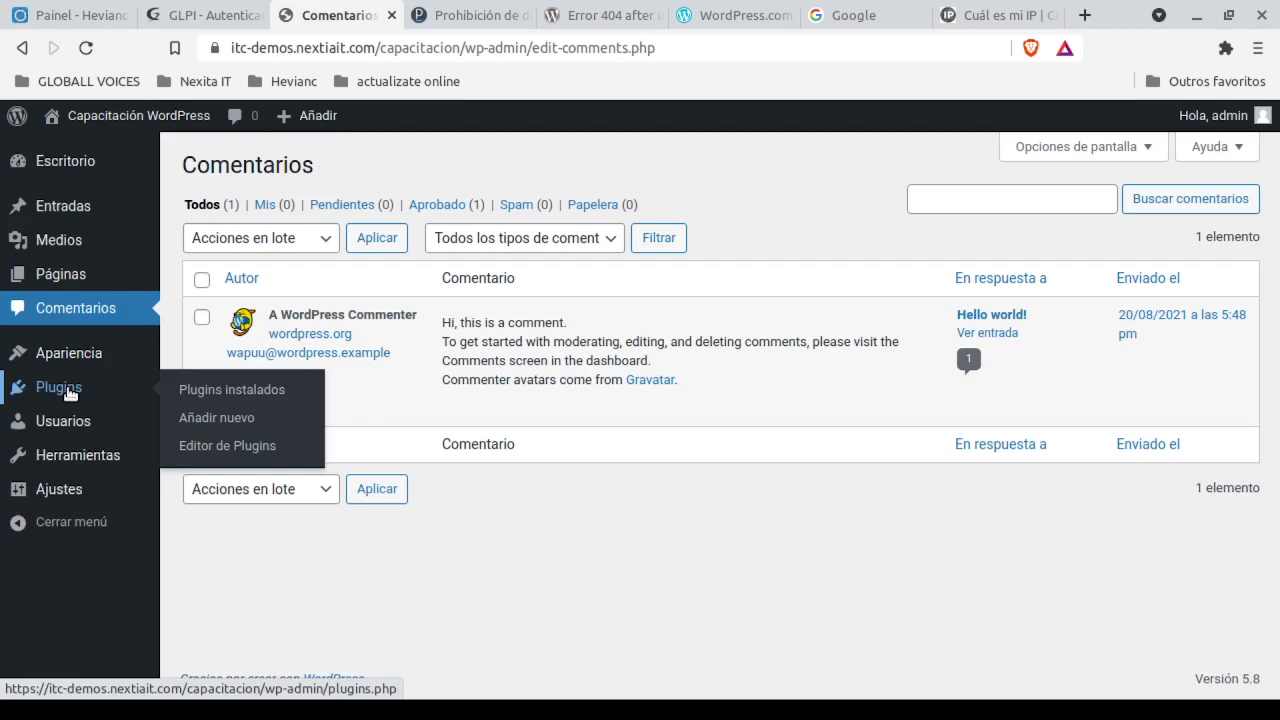
{"action": "left_click", "coordinate": [229, 399]}
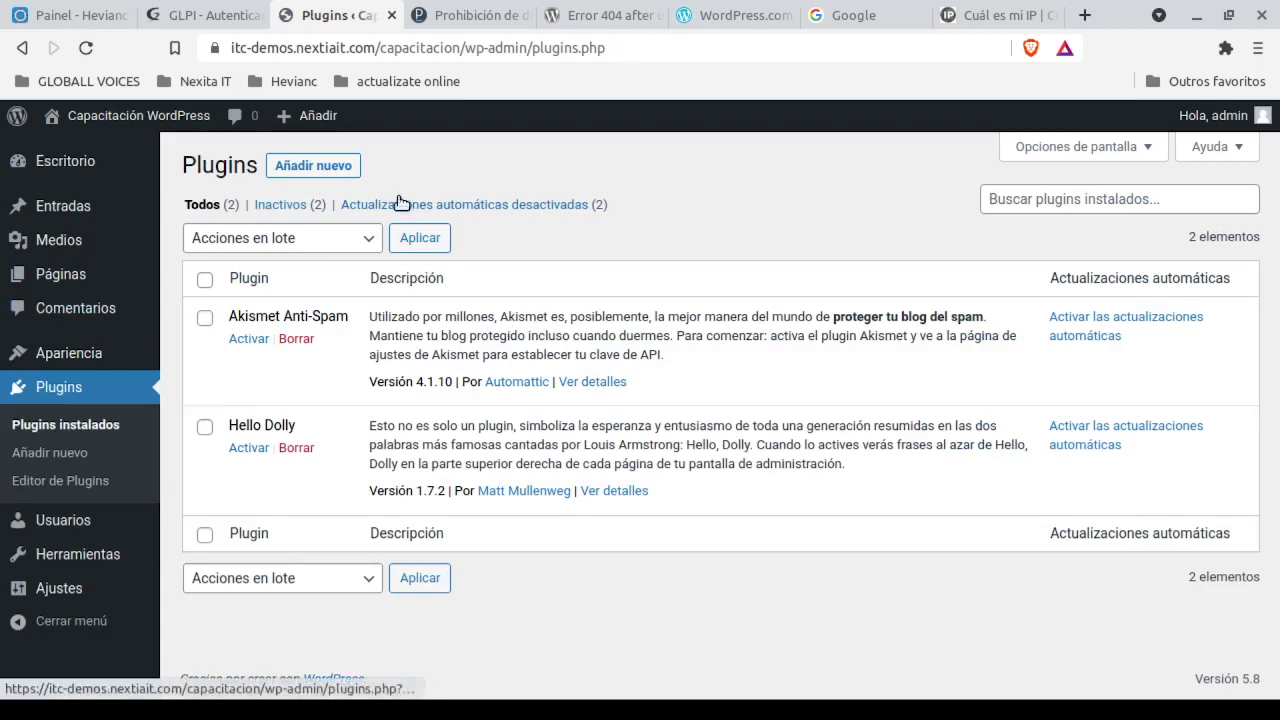
{"action": "left_click", "coordinate": [314, 166]}
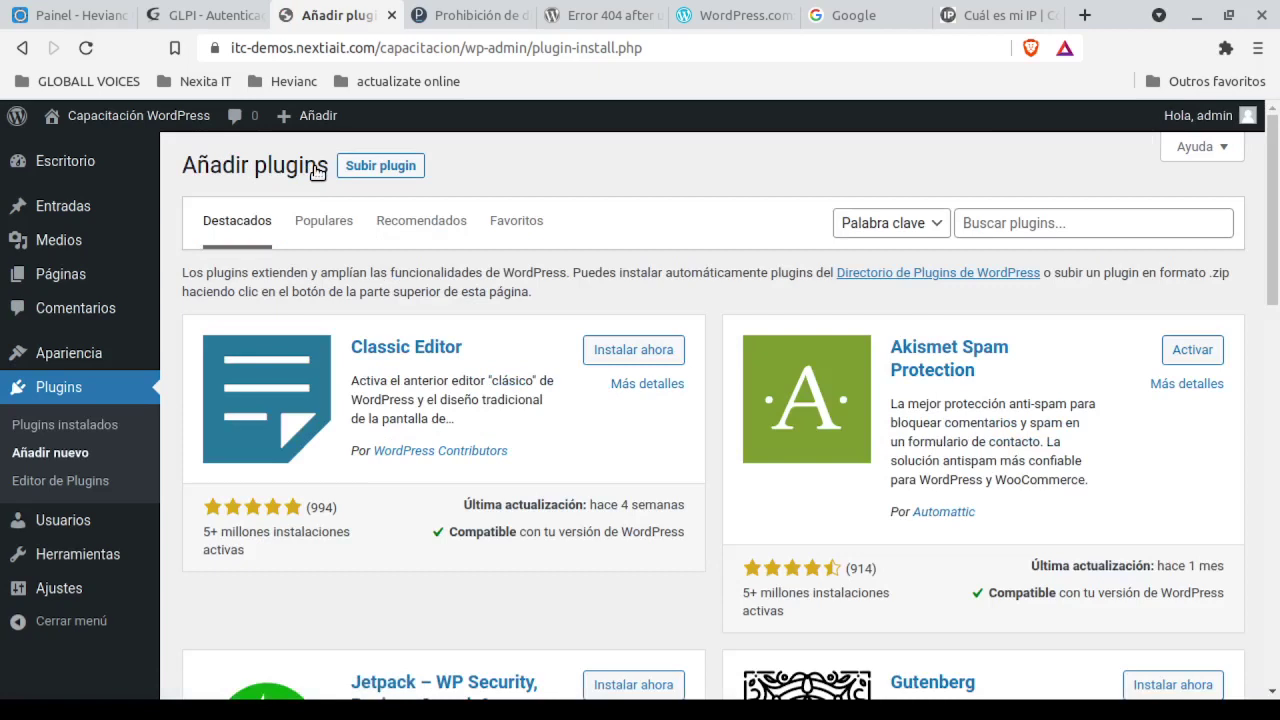
Search the plugin directory for whatsapp.
{"action": "left_click", "coordinate": [1121, 225]}
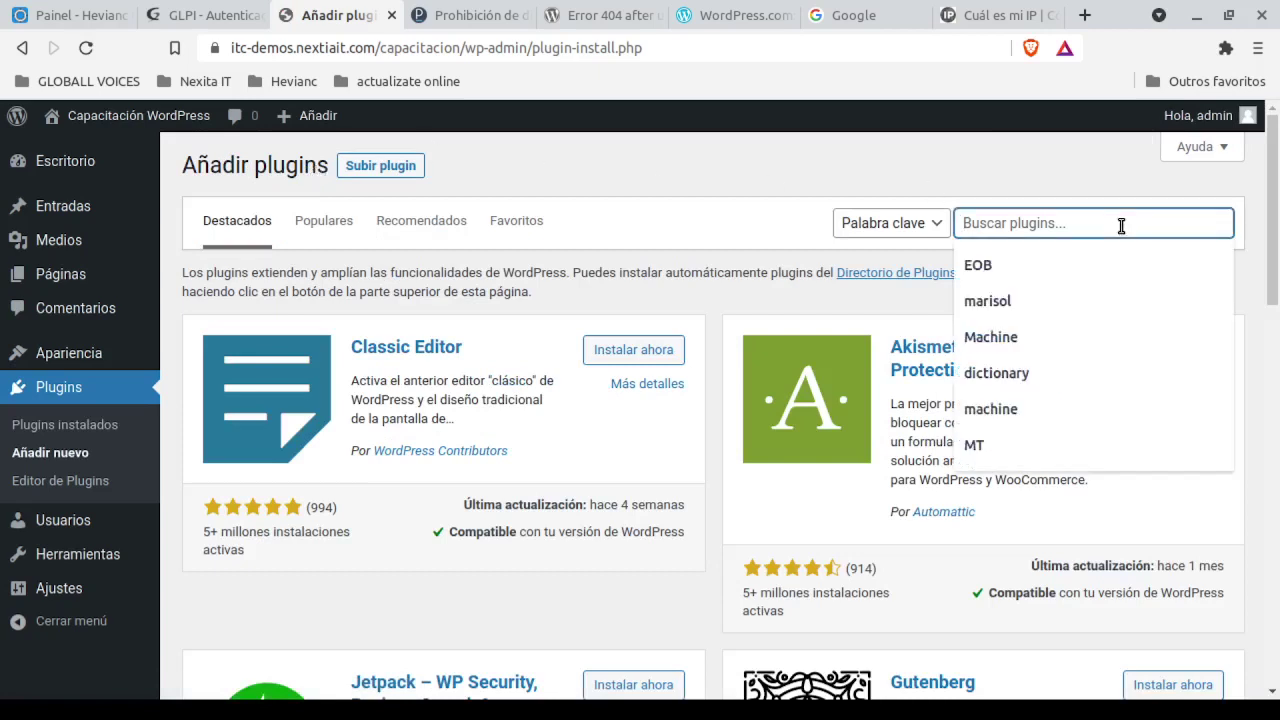
{"action": "type", "text": "whatsa"}
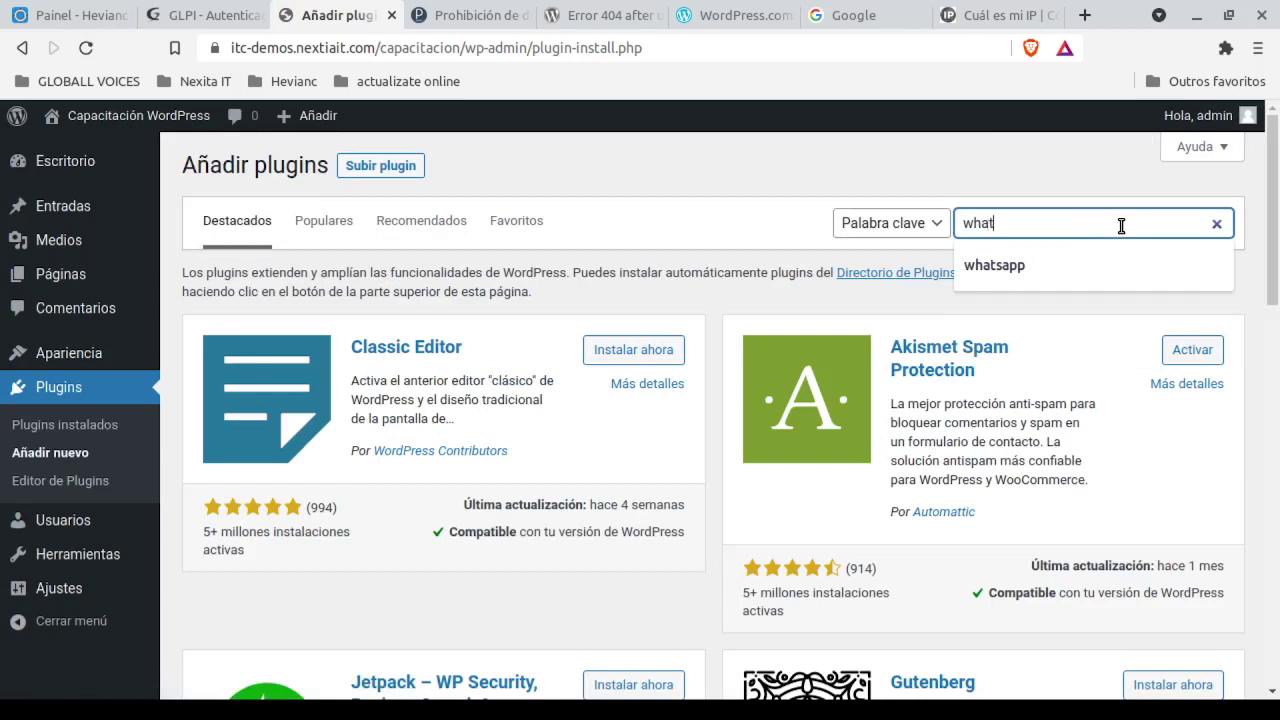
{"action": "type", "text": "pp"}
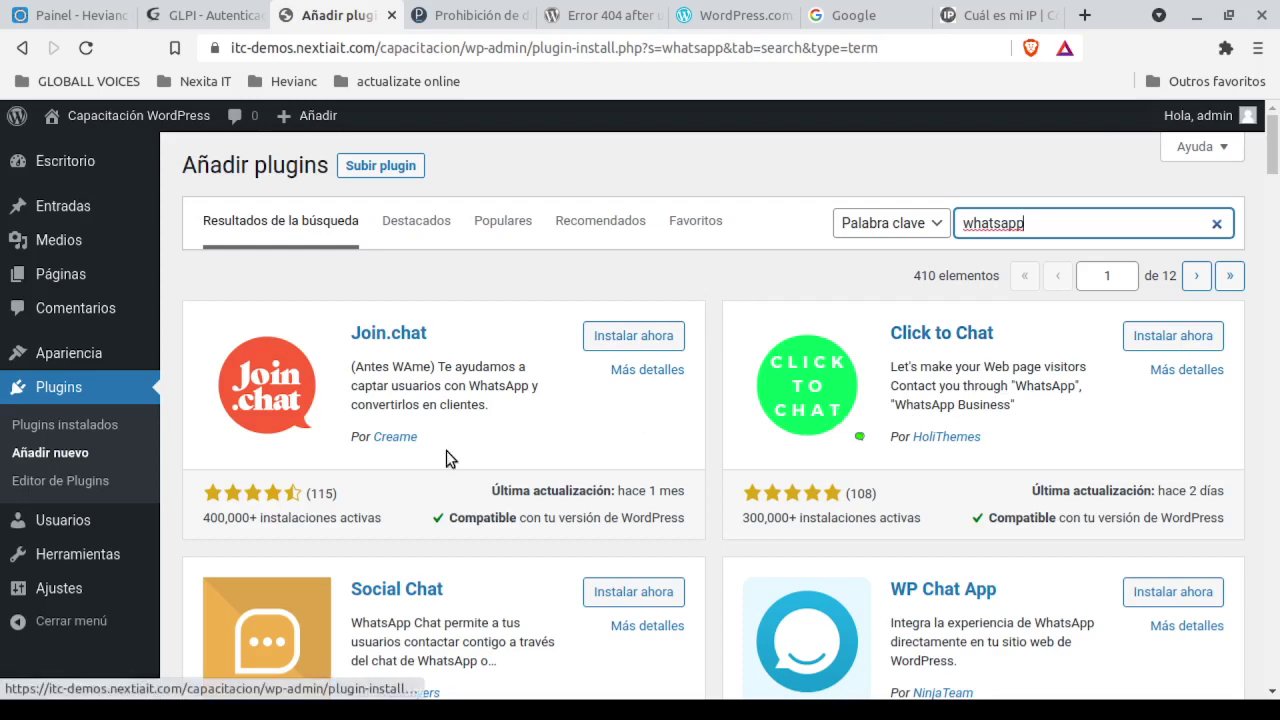
Open the details of the Join.chat plugin and read through its description.
{"action": "left_click", "coordinate": [629, 372]}
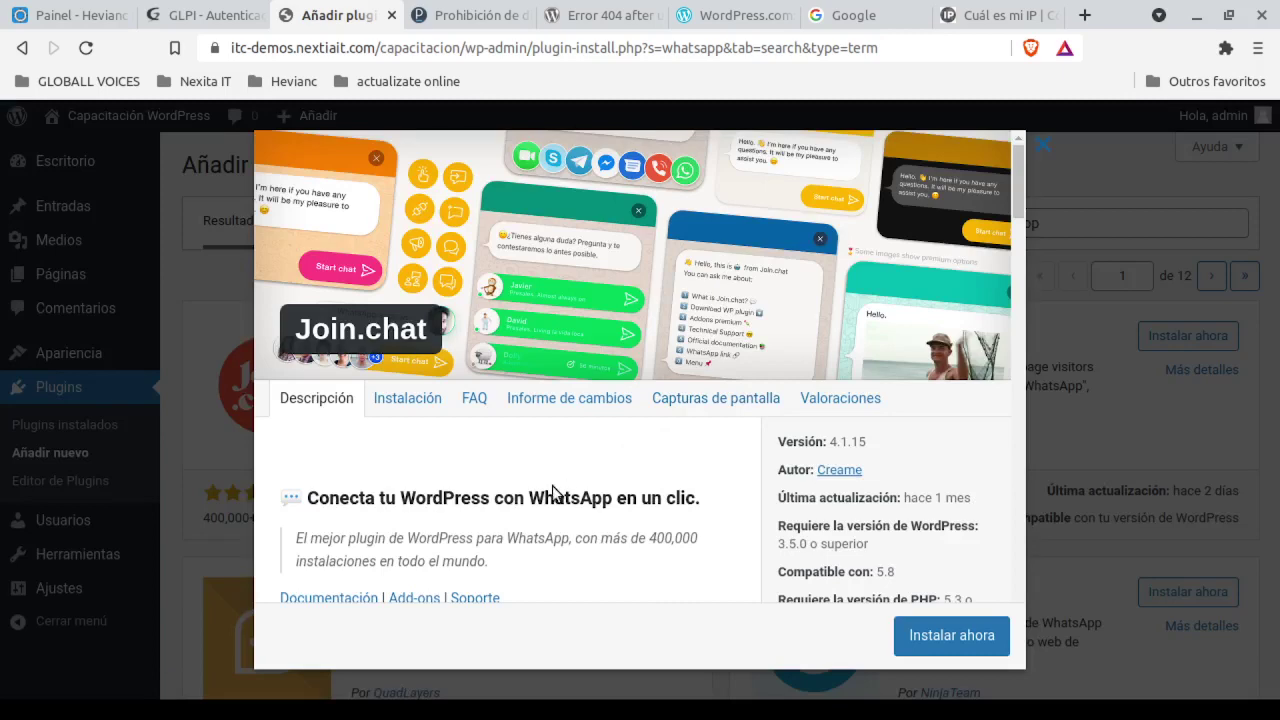
{"action": "scroll", "coordinate": [553, 490], "scroll_direction": "down", "scroll_amount": 6}
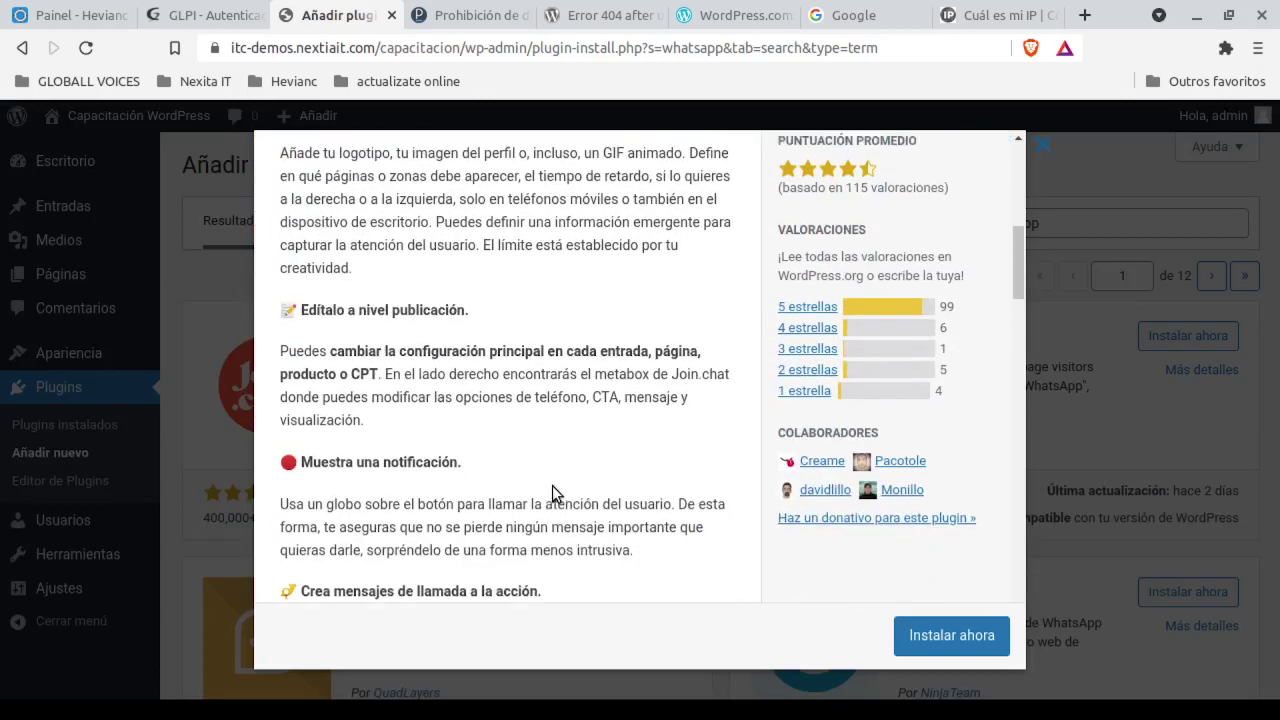
{"action": "scroll", "coordinate": [552, 485], "scroll_direction": "down", "scroll_amount": 10}
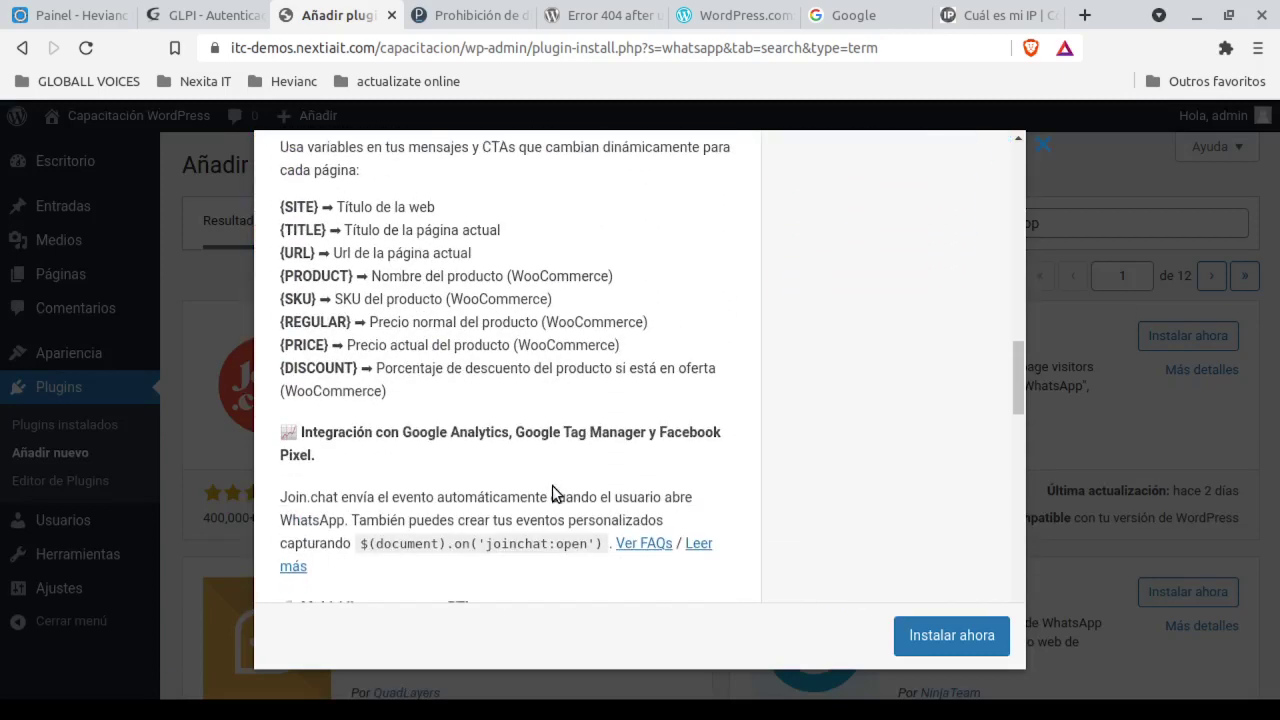
{"action": "scroll", "coordinate": [553, 490], "scroll_direction": "down", "scroll_amount": 10}
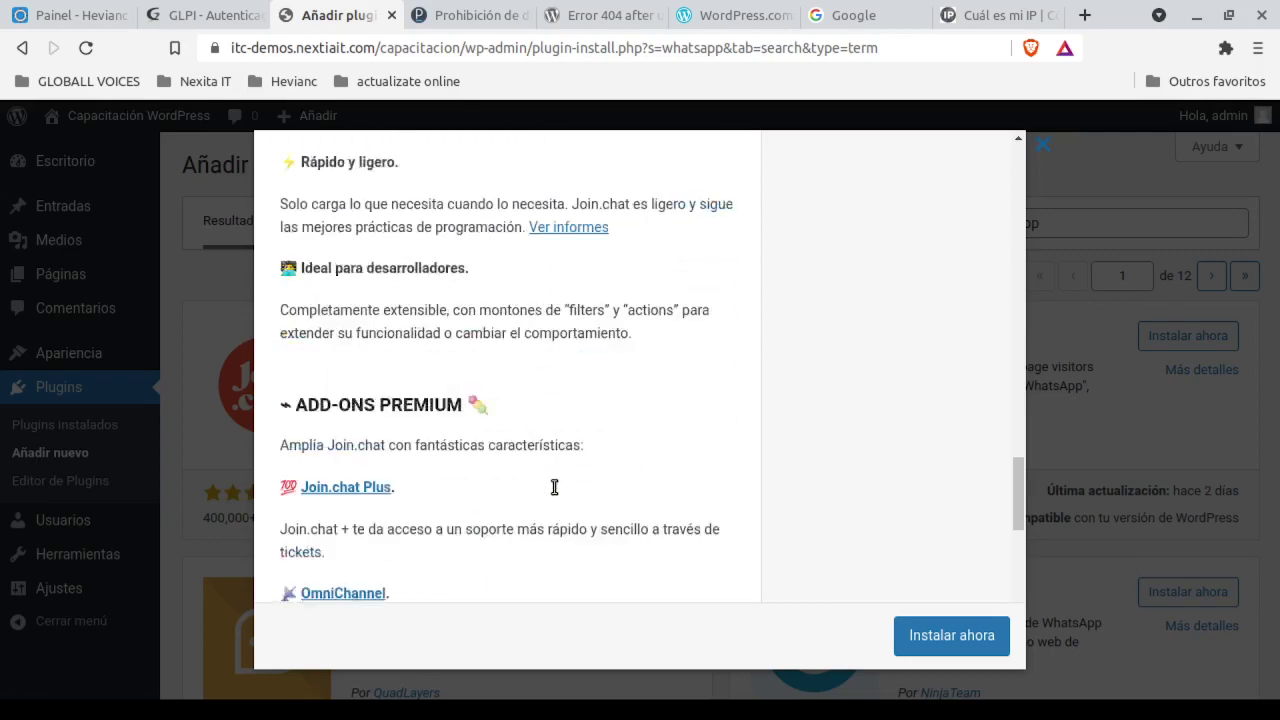
{"action": "scroll", "coordinate": [554, 487], "scroll_direction": "down", "scroll_amount": 4}
{"action": "scroll", "coordinate": [554, 487], "scroll_direction": "up", "scroll_amount": 15}
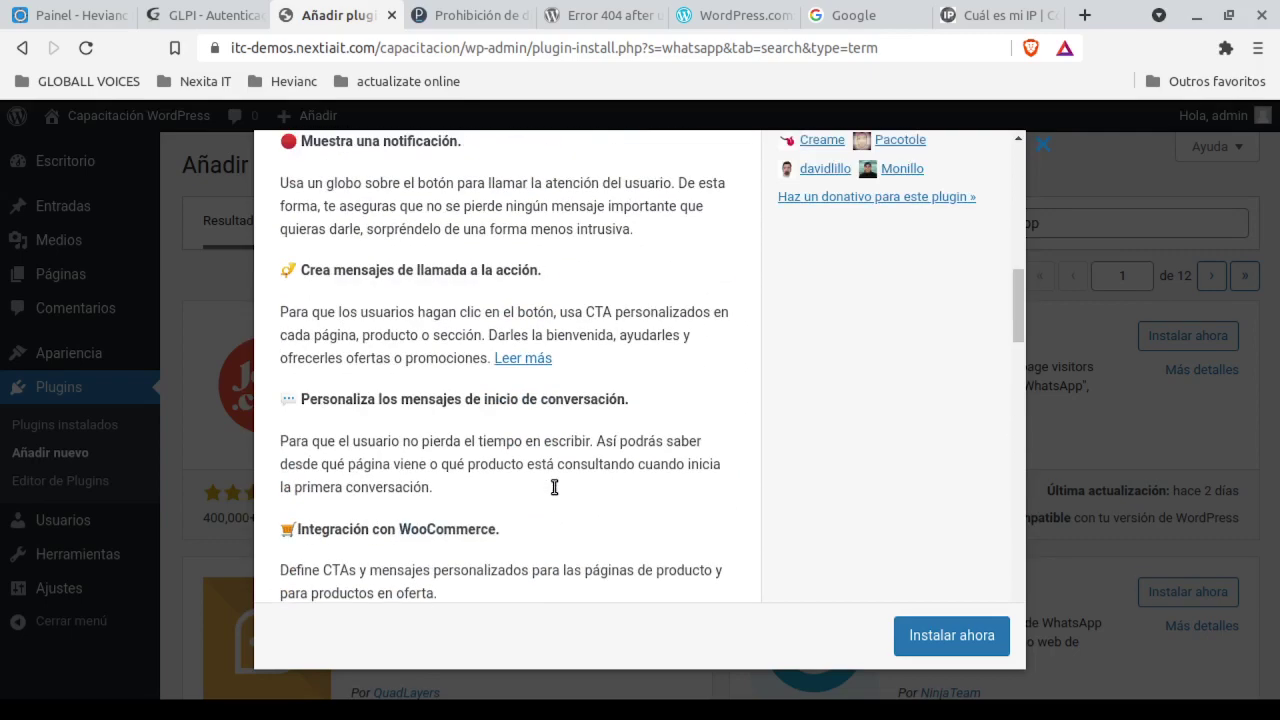
{"action": "scroll", "coordinate": [553, 487], "scroll_direction": "up", "scroll_amount": 6}
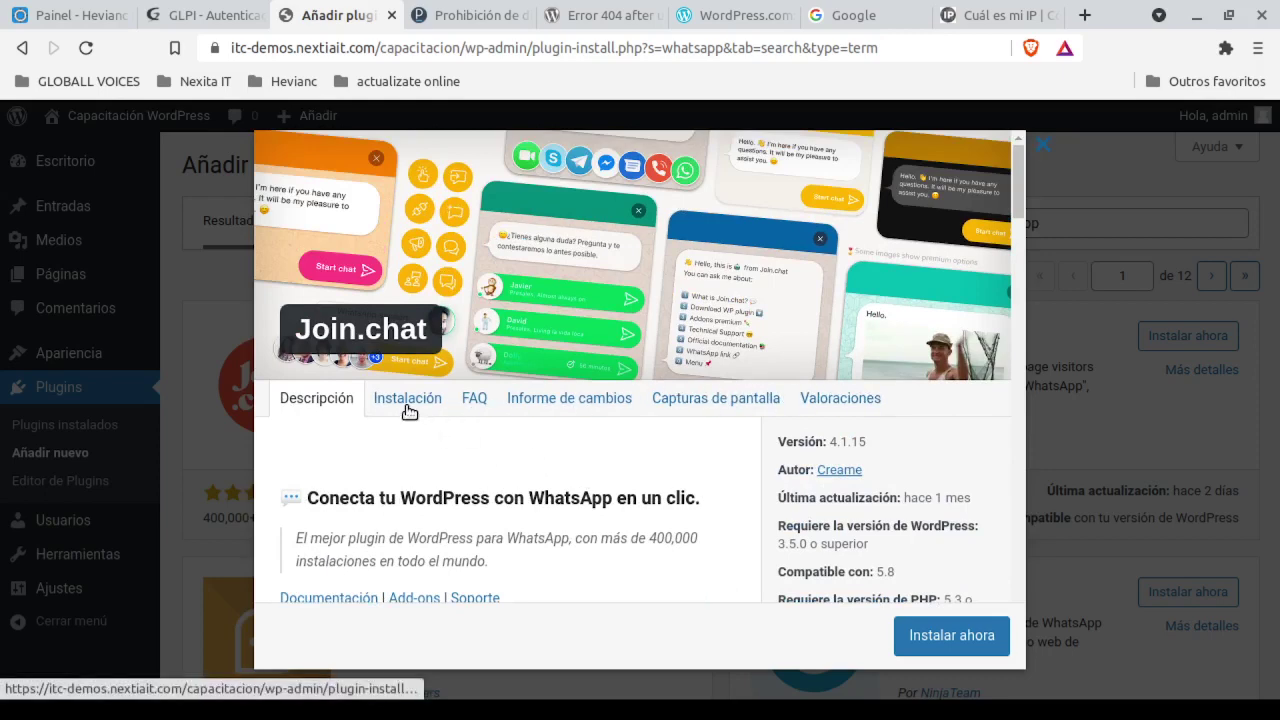
View Join.chat's installation instructions, FAQ, change log and screenshots.
{"action": "left_click", "coordinate": [409, 412]}
{"action": "left_click", "coordinate": [486, 410]}
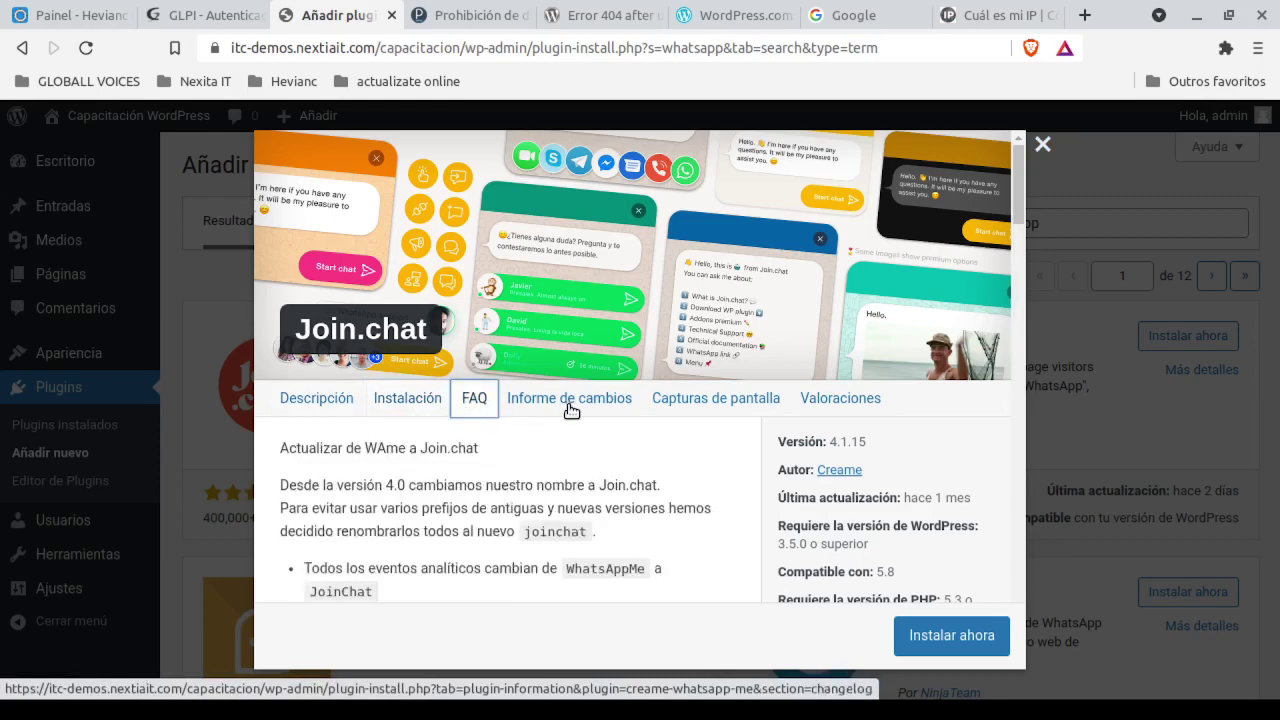
{"action": "left_click", "coordinate": [571, 411]}
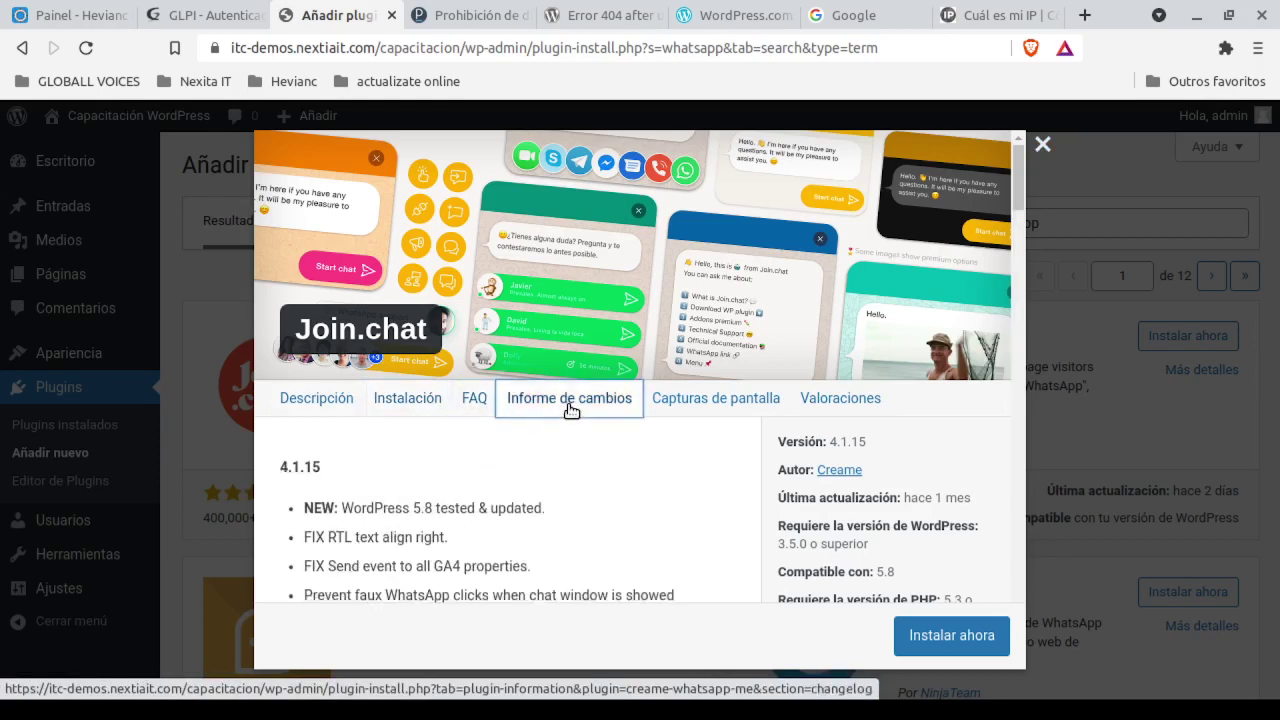
{"action": "left_click", "coordinate": [676, 409]}
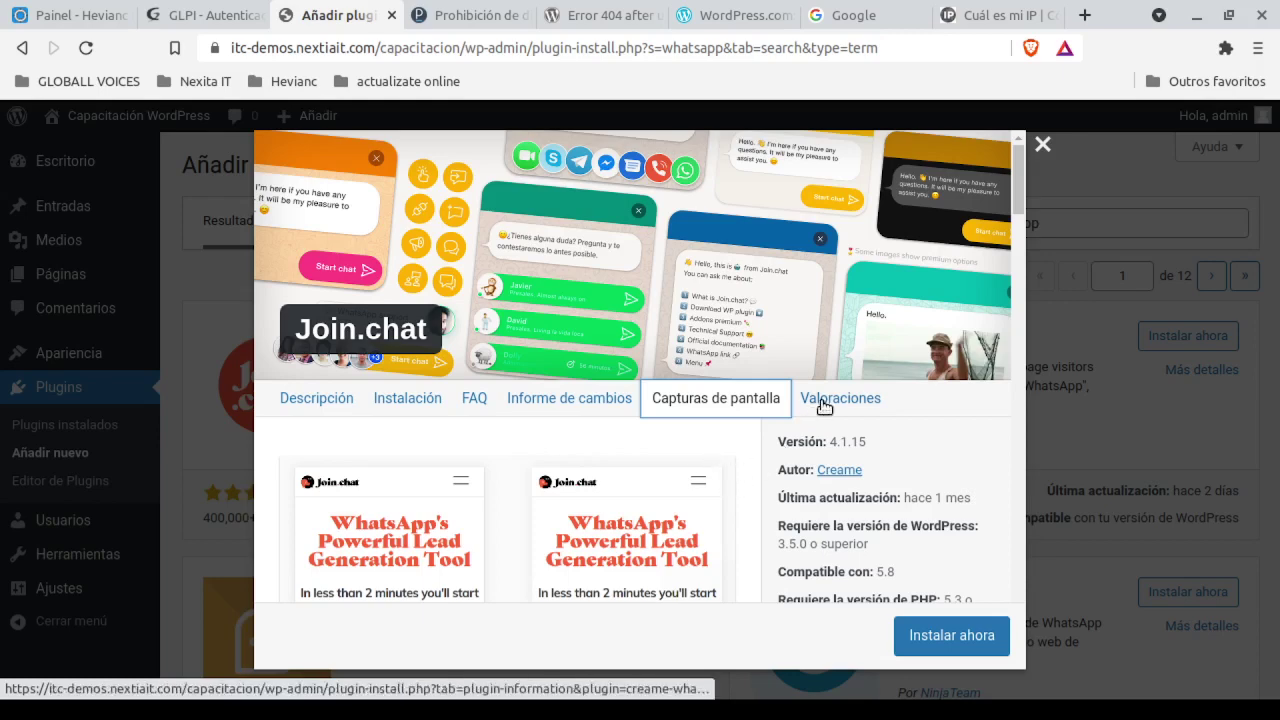
Read the user reviews of Join.chat and close the plugin's details.
{"action": "left_click", "coordinate": [835, 391]}
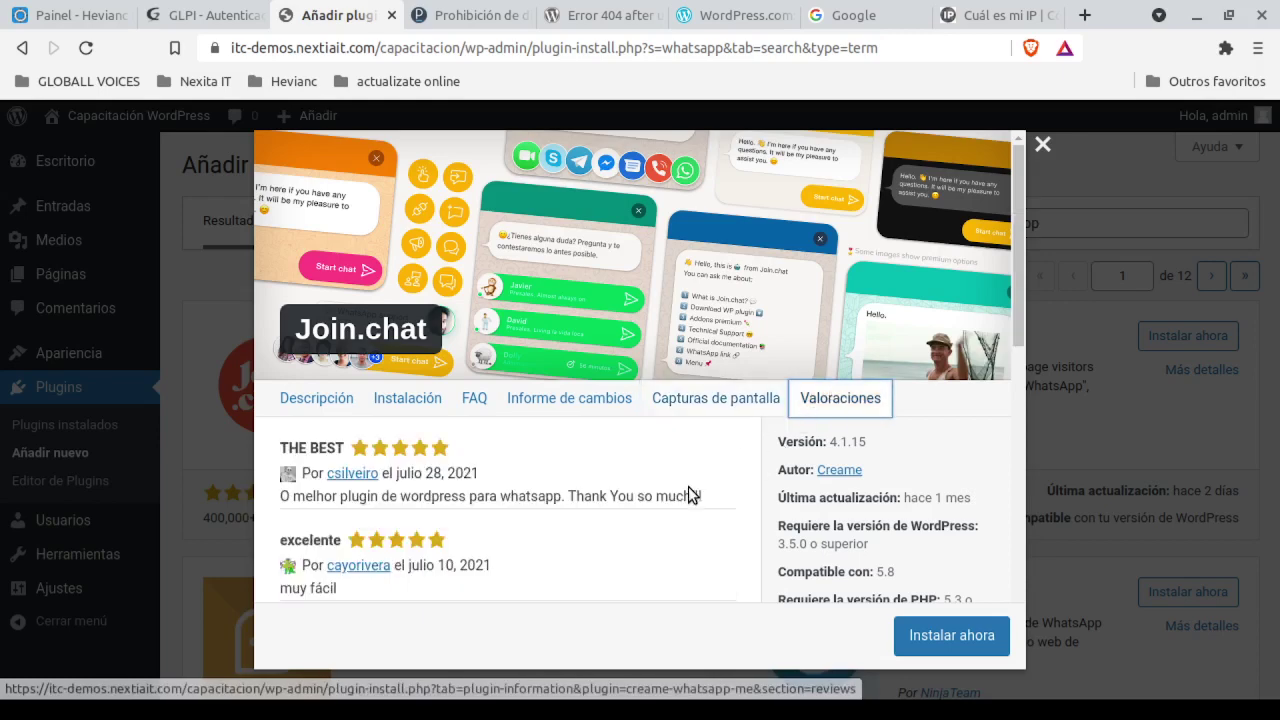
{"action": "scroll", "coordinate": [688, 495], "scroll_direction": "down", "scroll_amount": 1}
{"action": "scroll", "coordinate": [688, 494], "scroll_direction": "down", "scroll_amount": 2}
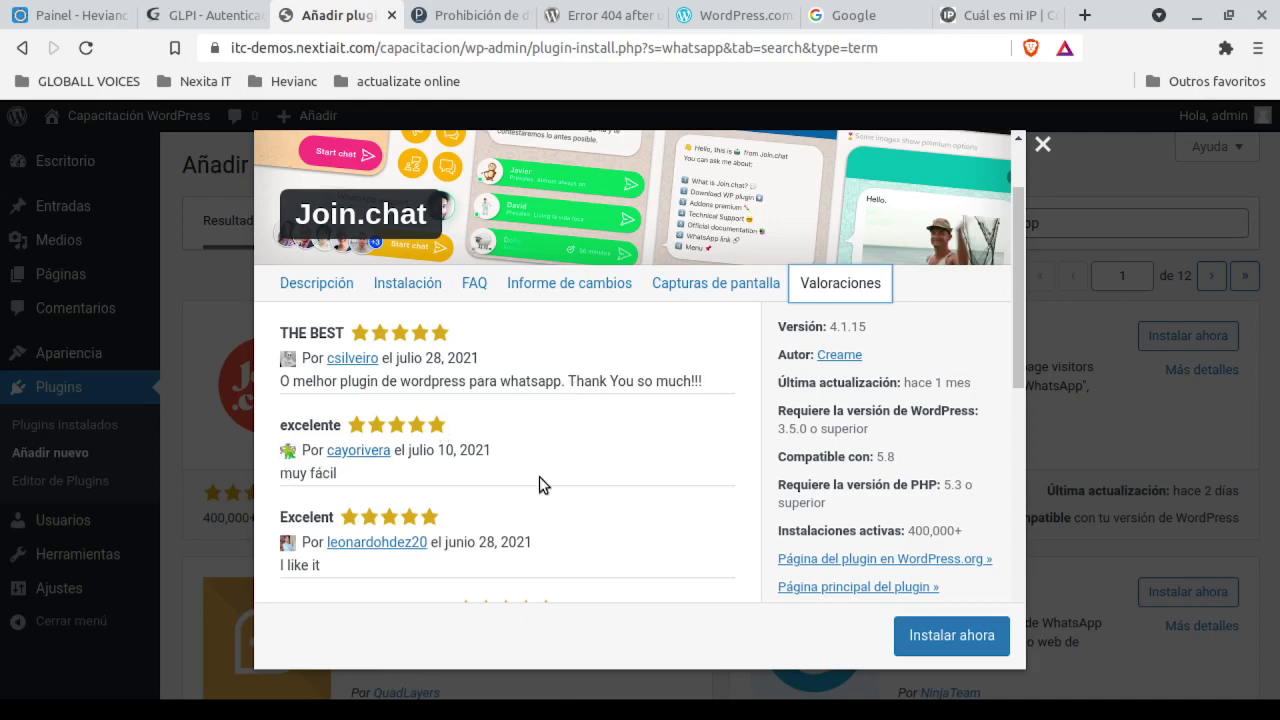
{"action": "scroll", "coordinate": [539, 476], "scroll_direction": "down", "scroll_amount": 2}
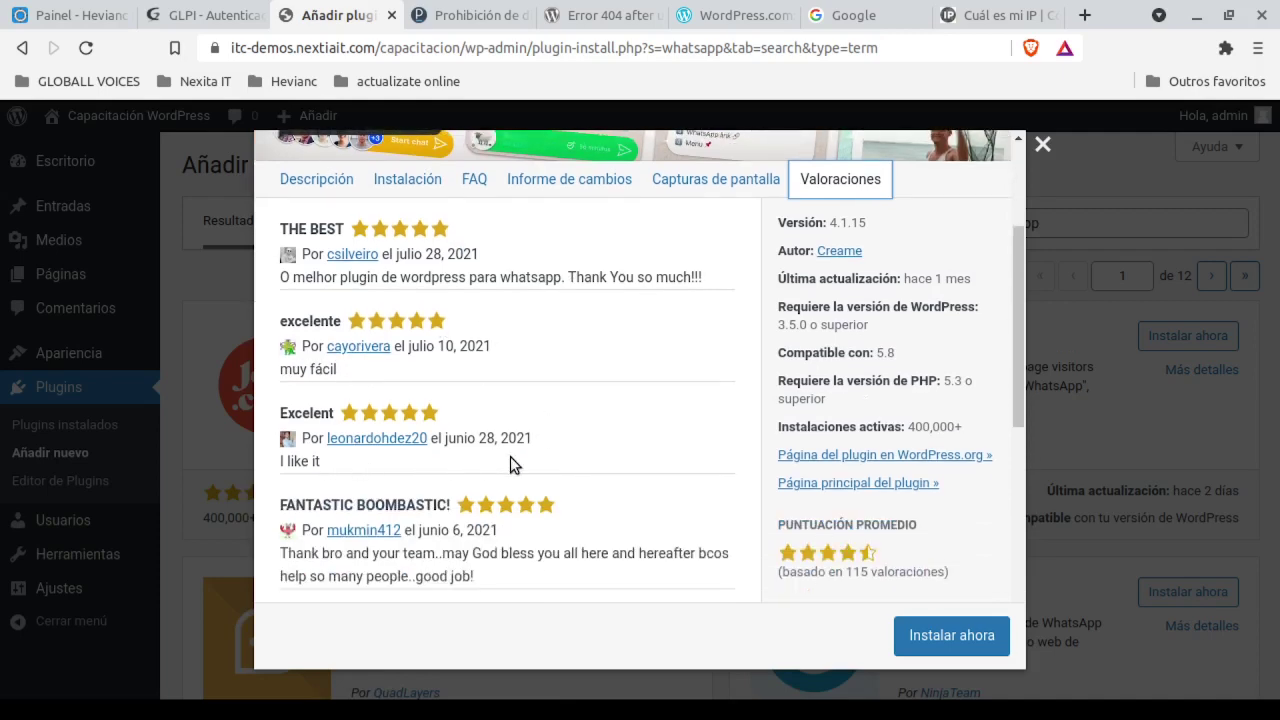
{"action": "scroll", "coordinate": [510, 456], "scroll_direction": "down", "scroll_amount": 2}
{"action": "scroll", "coordinate": [510, 456], "scroll_direction": "down", "scroll_amount": 2}
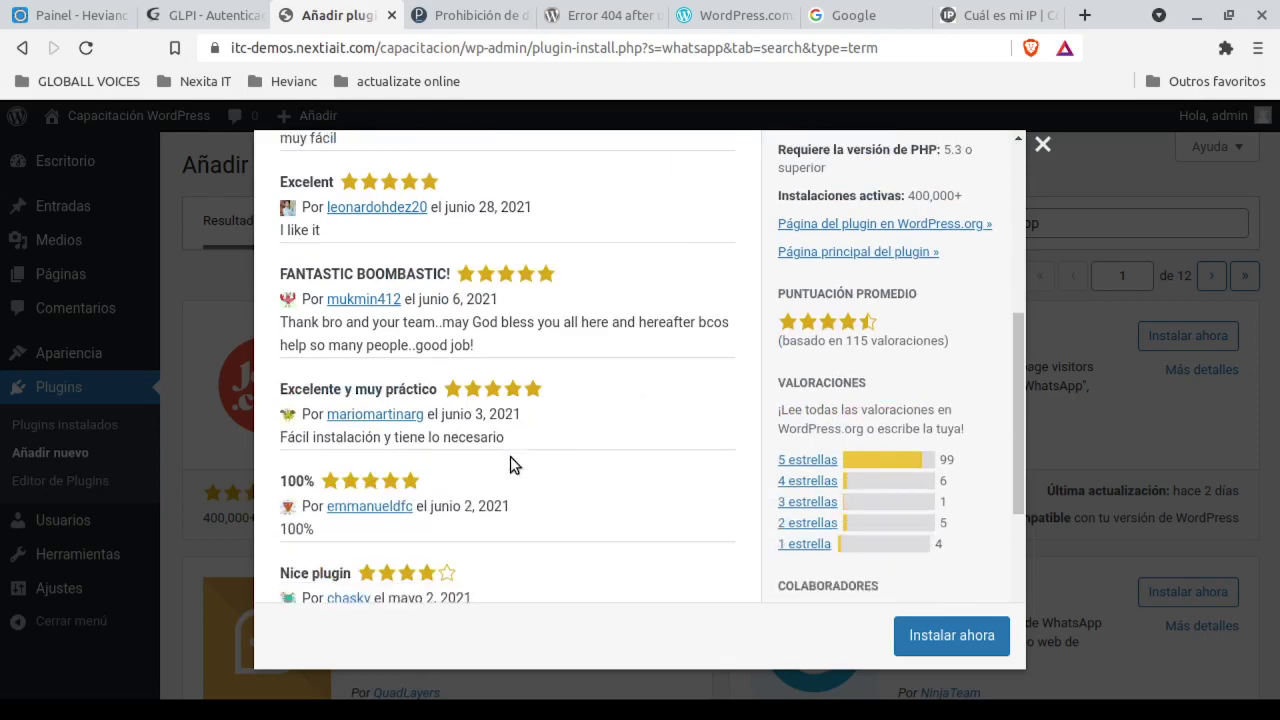
{"action": "scroll", "coordinate": [510, 456], "scroll_direction": "up", "scroll_amount": 8}
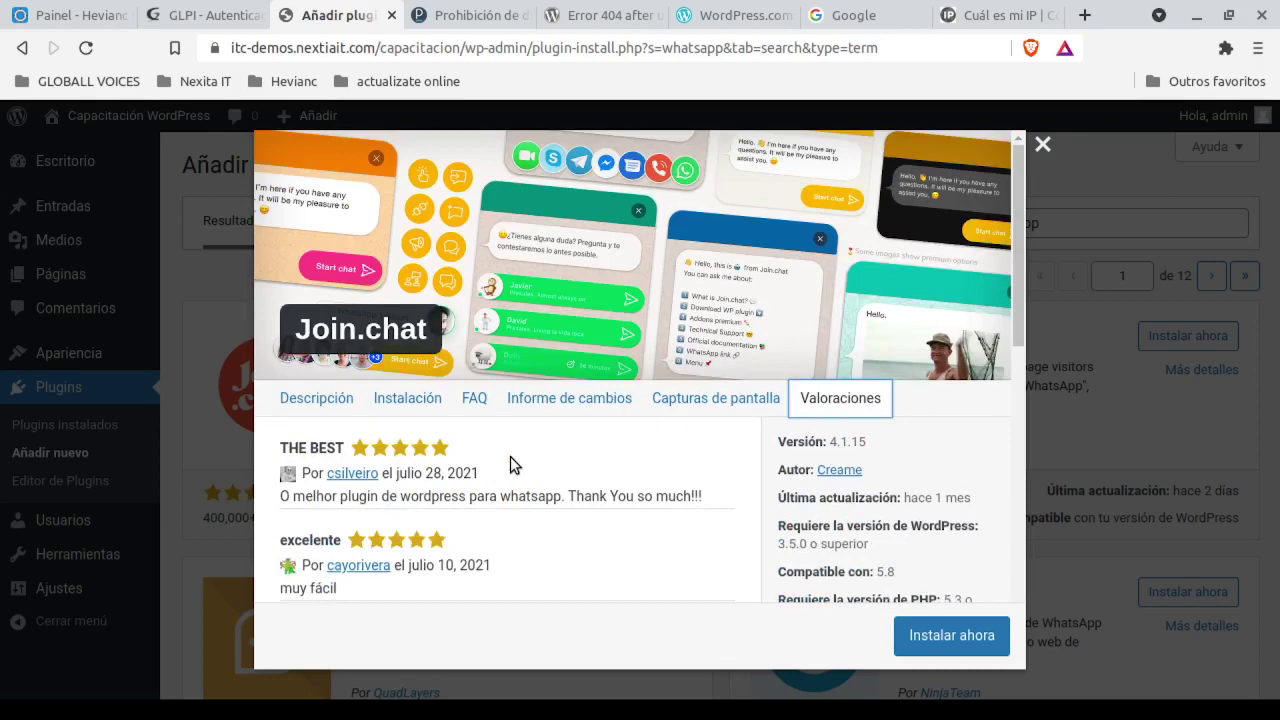
{"action": "left_click", "coordinate": [1043, 147]}
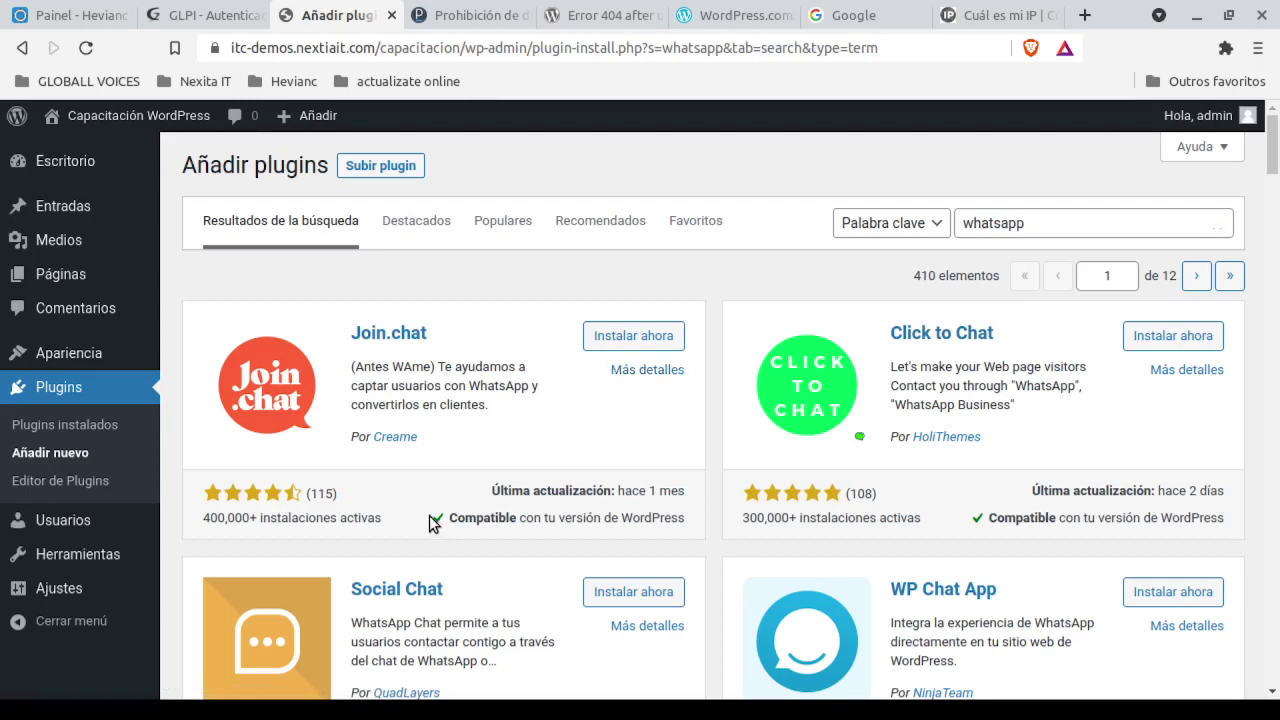
Check Join.chat's WordPress compatibility and last update date in the search results.
{"action": "left_click_drag", "start_coordinate": [448, 517], "coordinate": [521, 517]}
{"action": "left_click", "coordinate": [480, 521]}
{"action": "left_click_drag", "start_coordinate": [501, 488], "coordinate": [613, 490]}
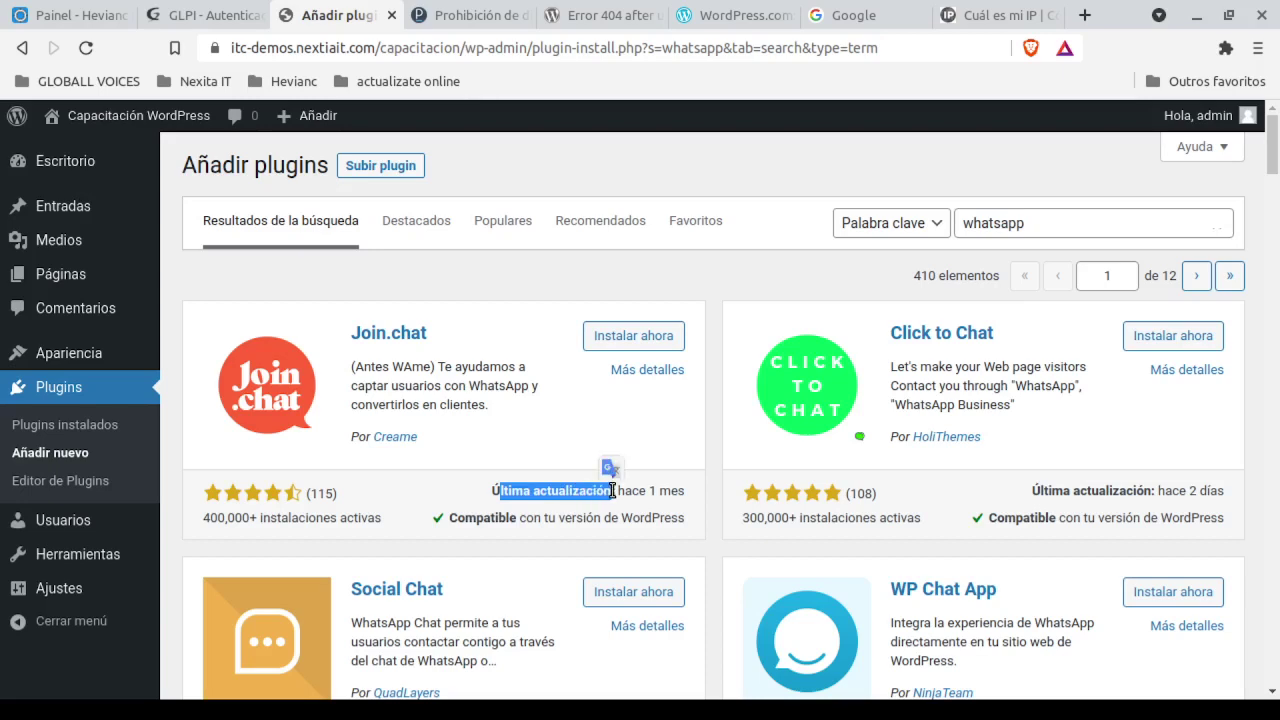
{"action": "left_click", "coordinate": [612, 490]}
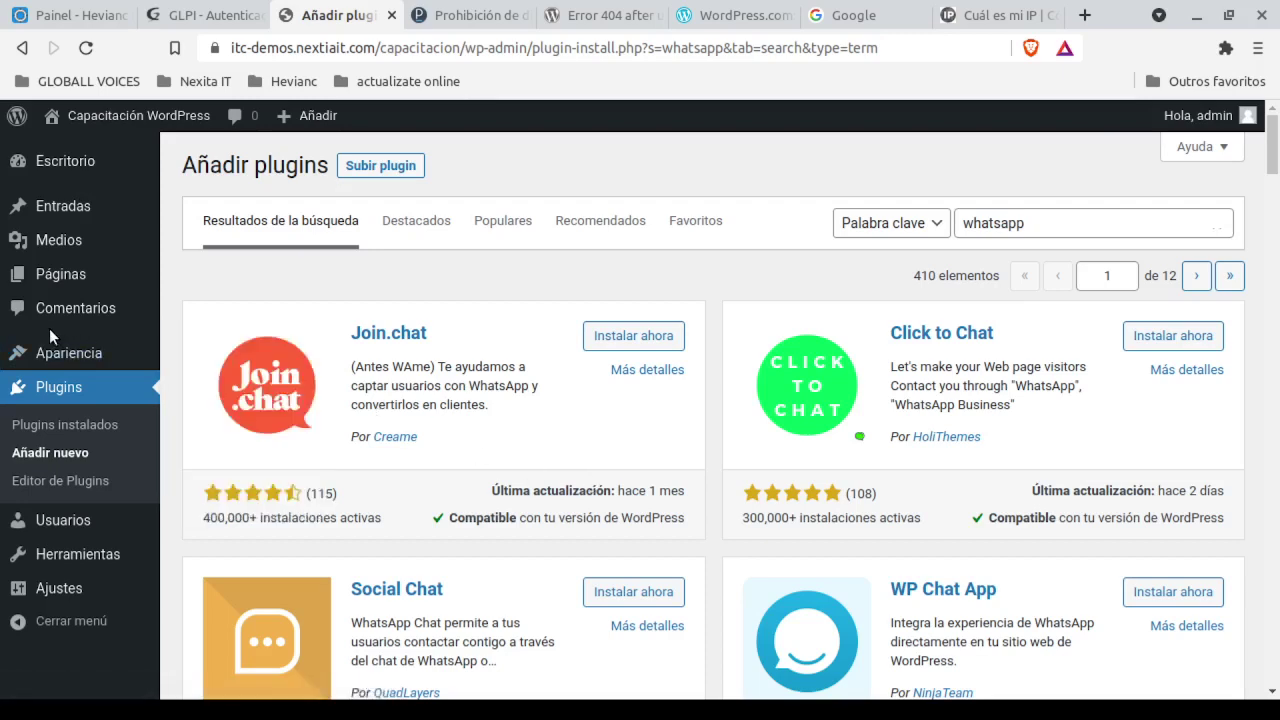
Open the list of all the site's users.
{"action": "mouse_move", "coordinate": [26, 350]}
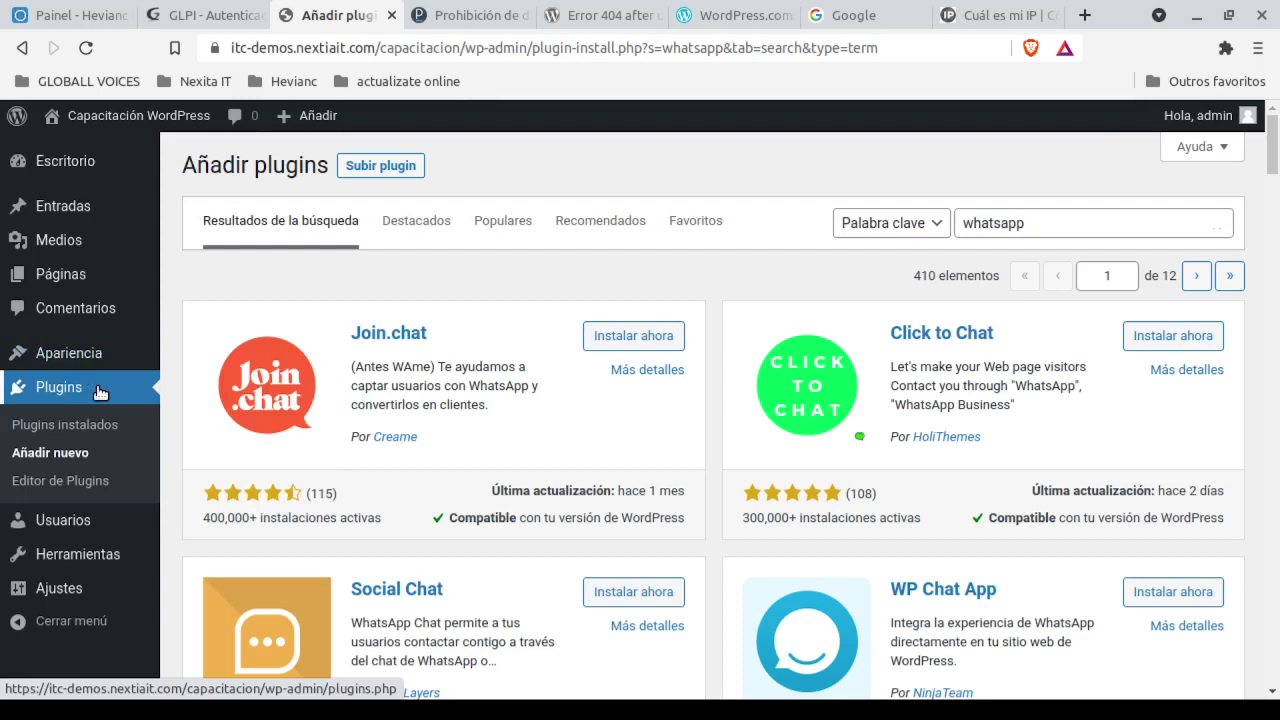
{"action": "scroll", "coordinate": [100, 393], "scroll_direction": "down", "scroll_amount": 1}
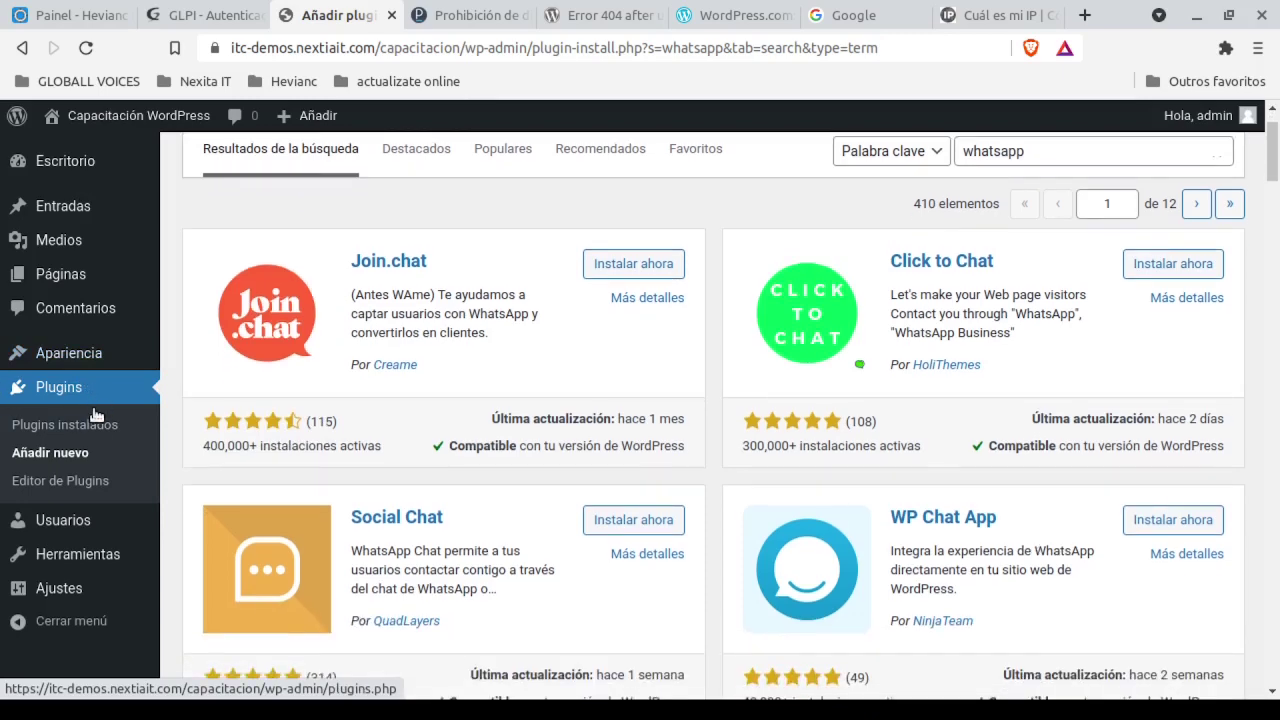
{"action": "mouse_move", "coordinate": [70, 515]}
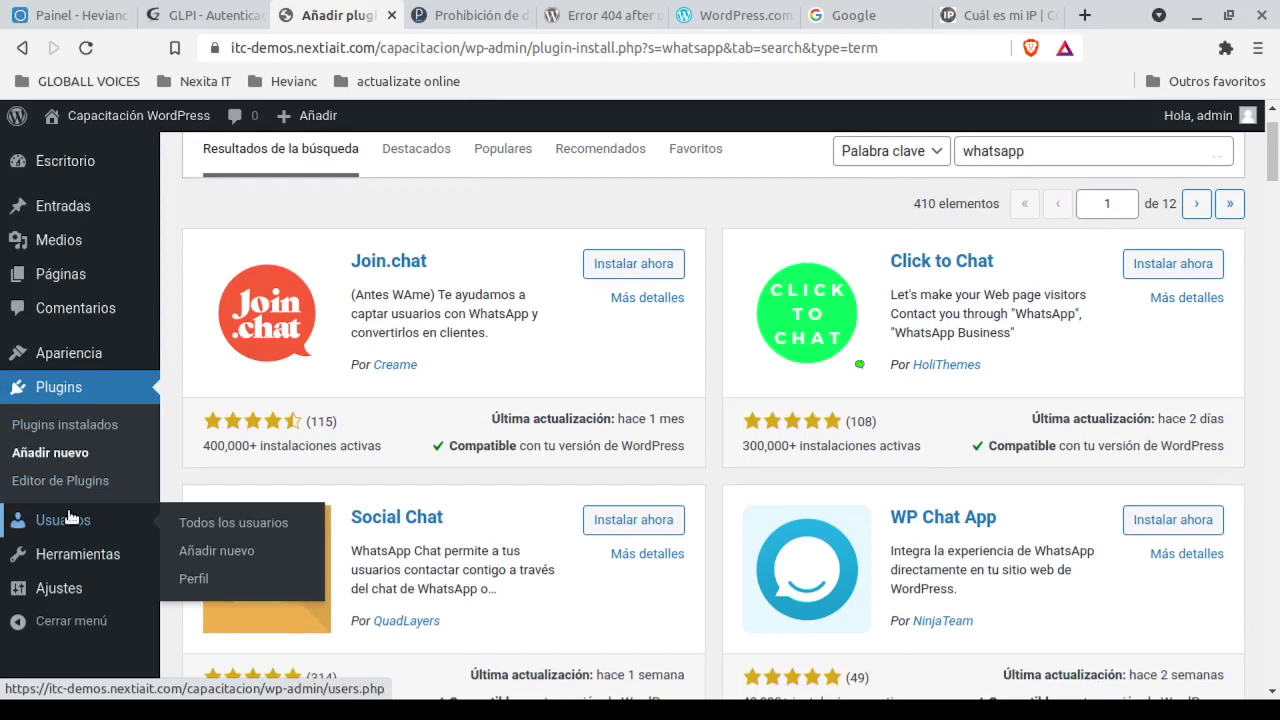
{"action": "scroll", "coordinate": [70, 515], "scroll_direction": "down", "scroll_amount": 2}
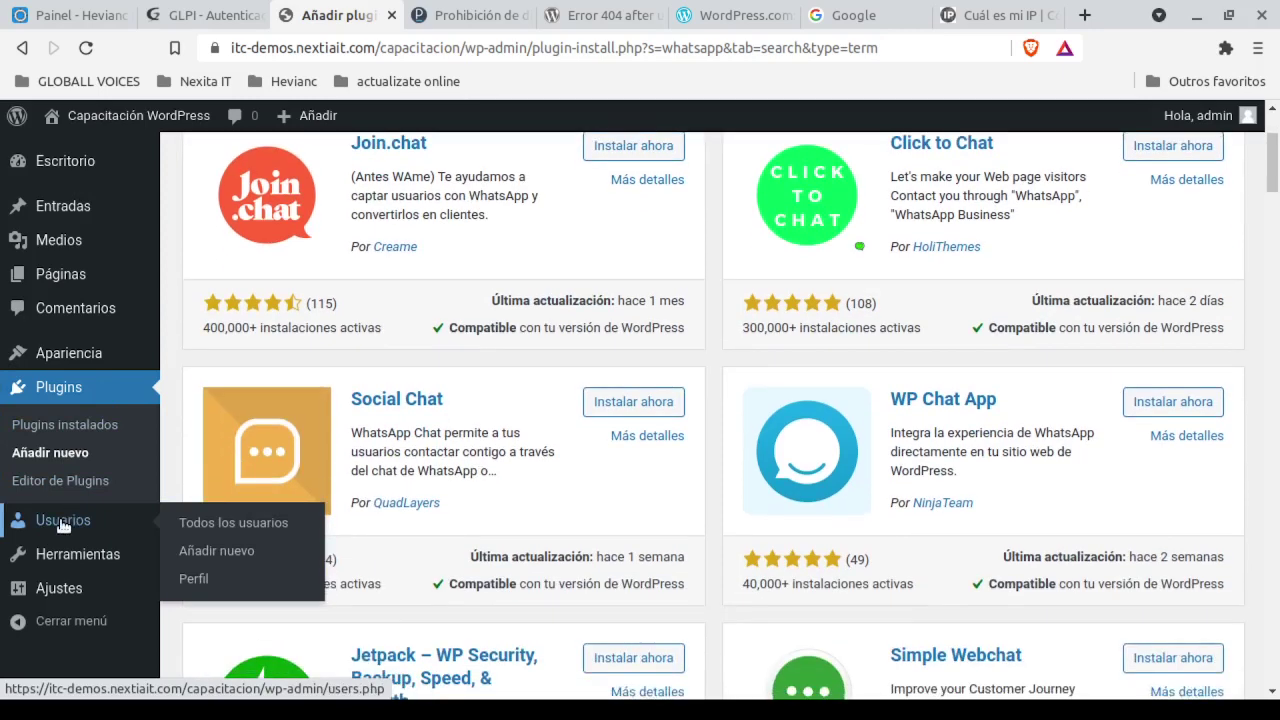
{"action": "left_click", "coordinate": [62, 521]}
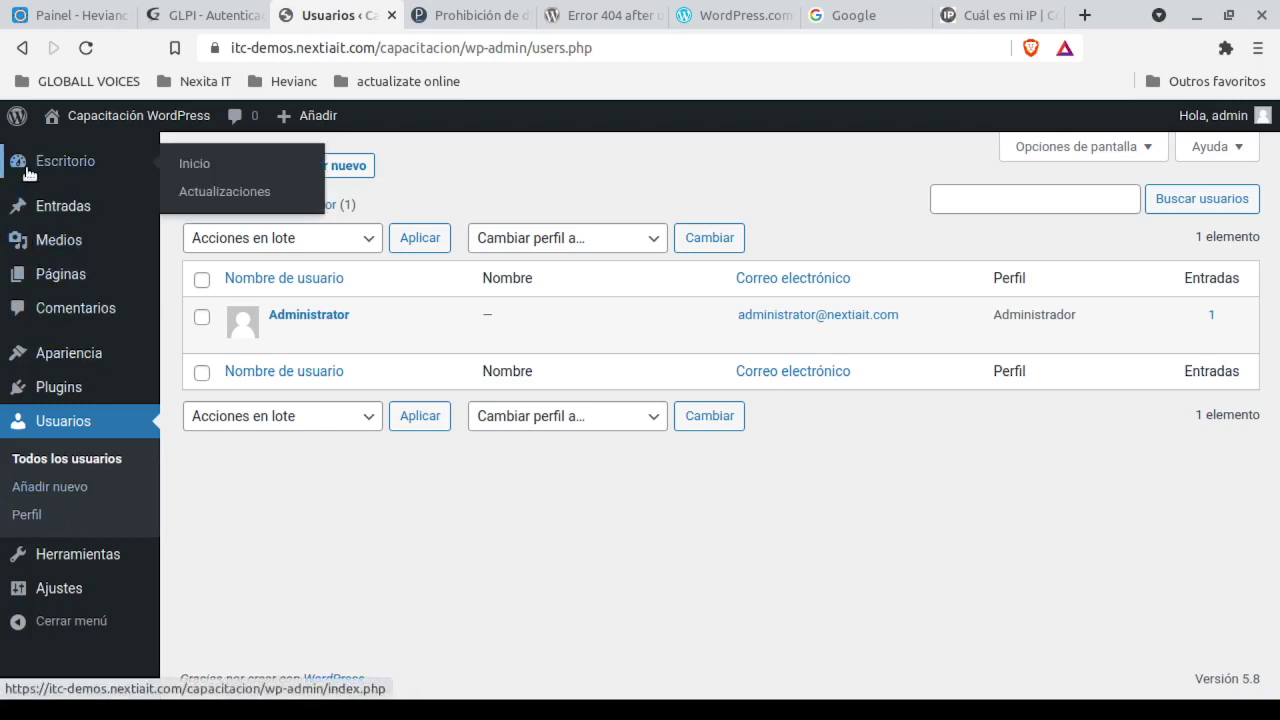
{"action": "mouse_move", "coordinate": [22, 160]}
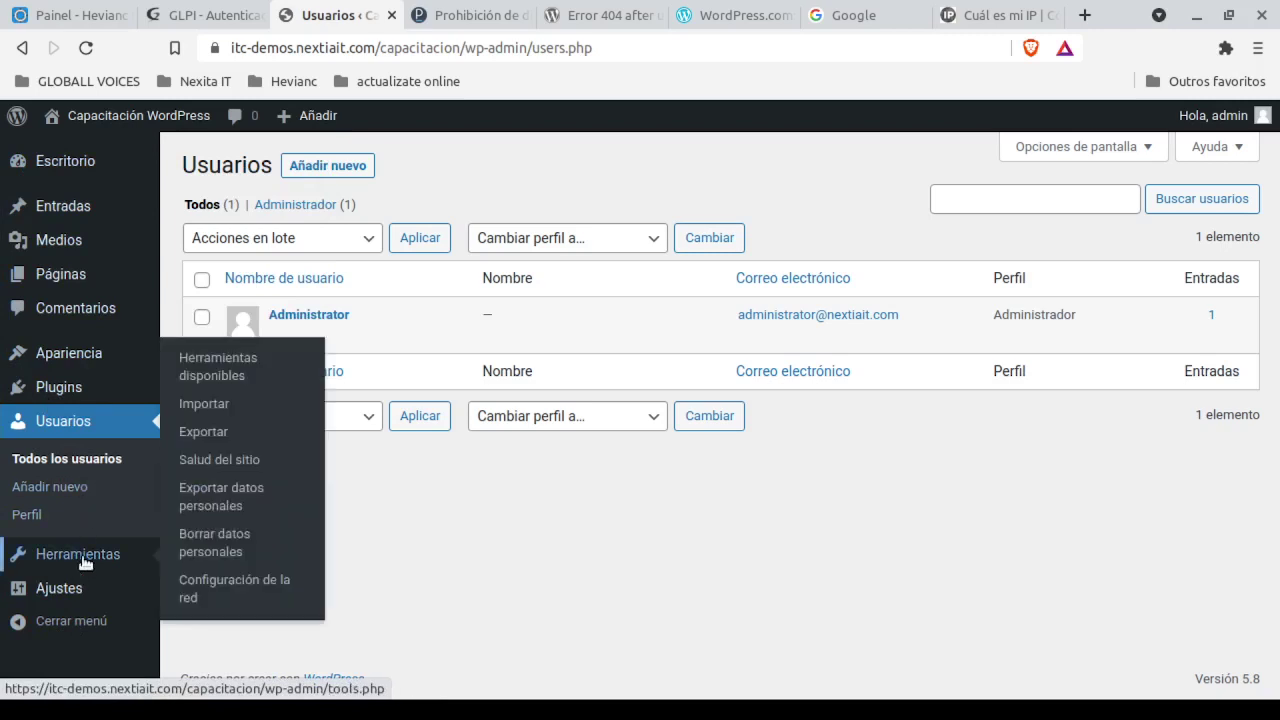
{"action": "mouse_move", "coordinate": [57, 291]}
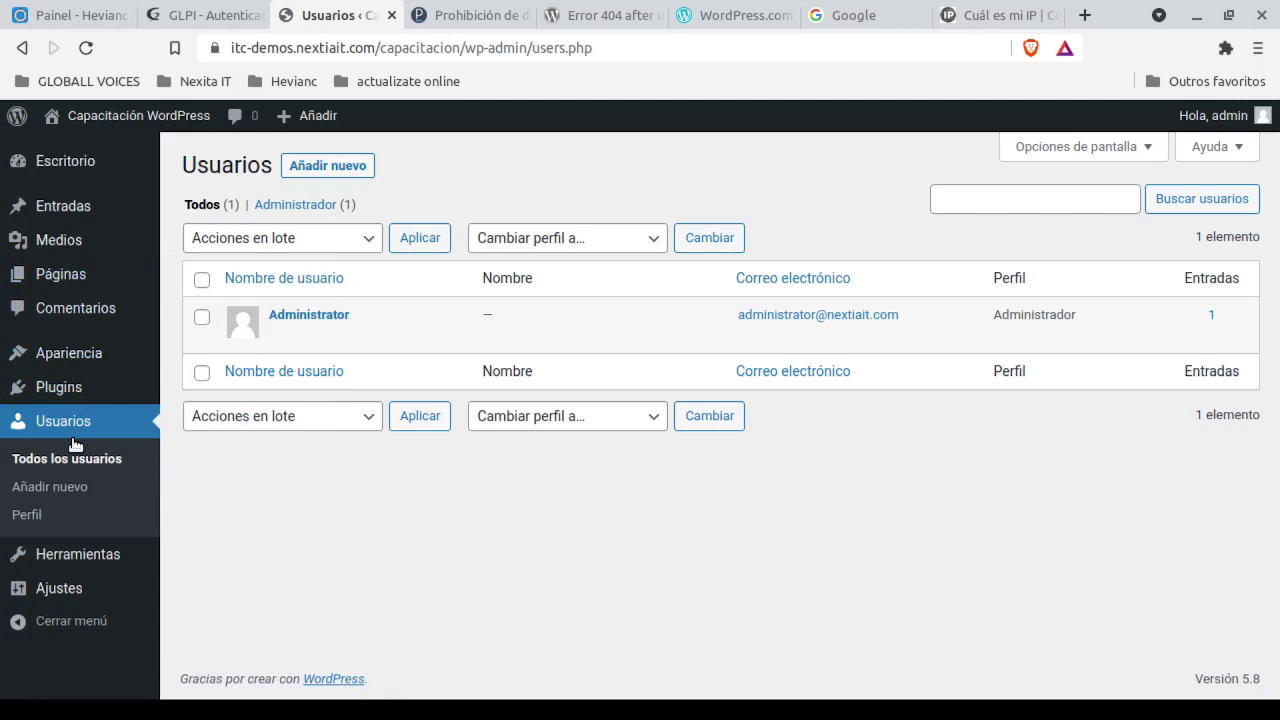
{"action": "mouse_move", "coordinate": [120, 120]}
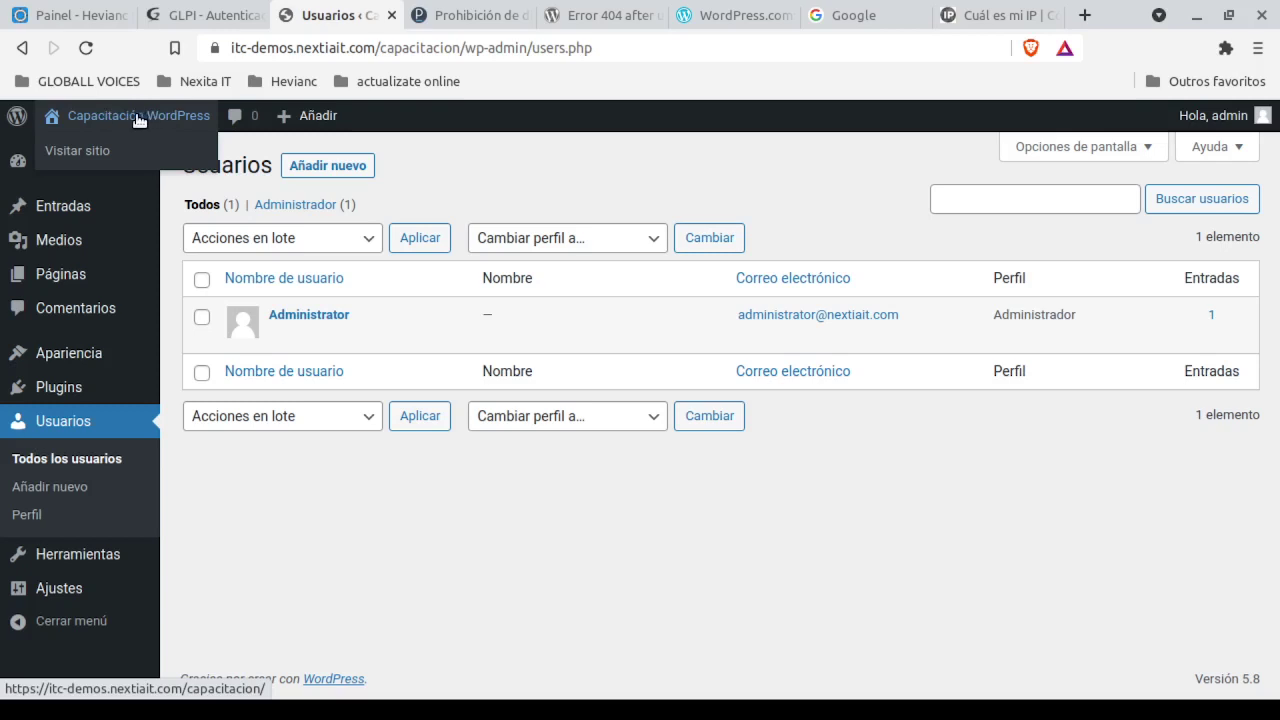
{"action": "mouse_move", "coordinate": [270, 117]}
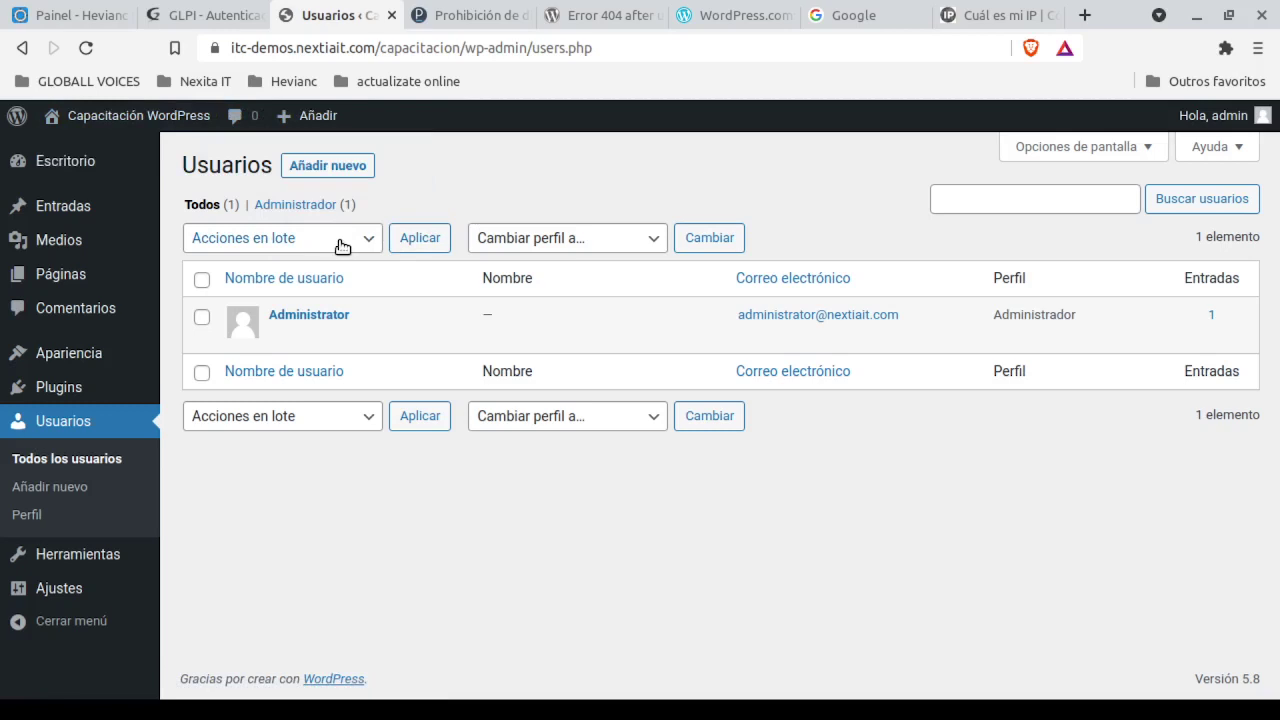
Open the site's general settings and look over the available fields and settings sections.
{"action": "mouse_move", "coordinate": [131, 343]}
{"action": "mouse_move", "coordinate": [80, 556]}
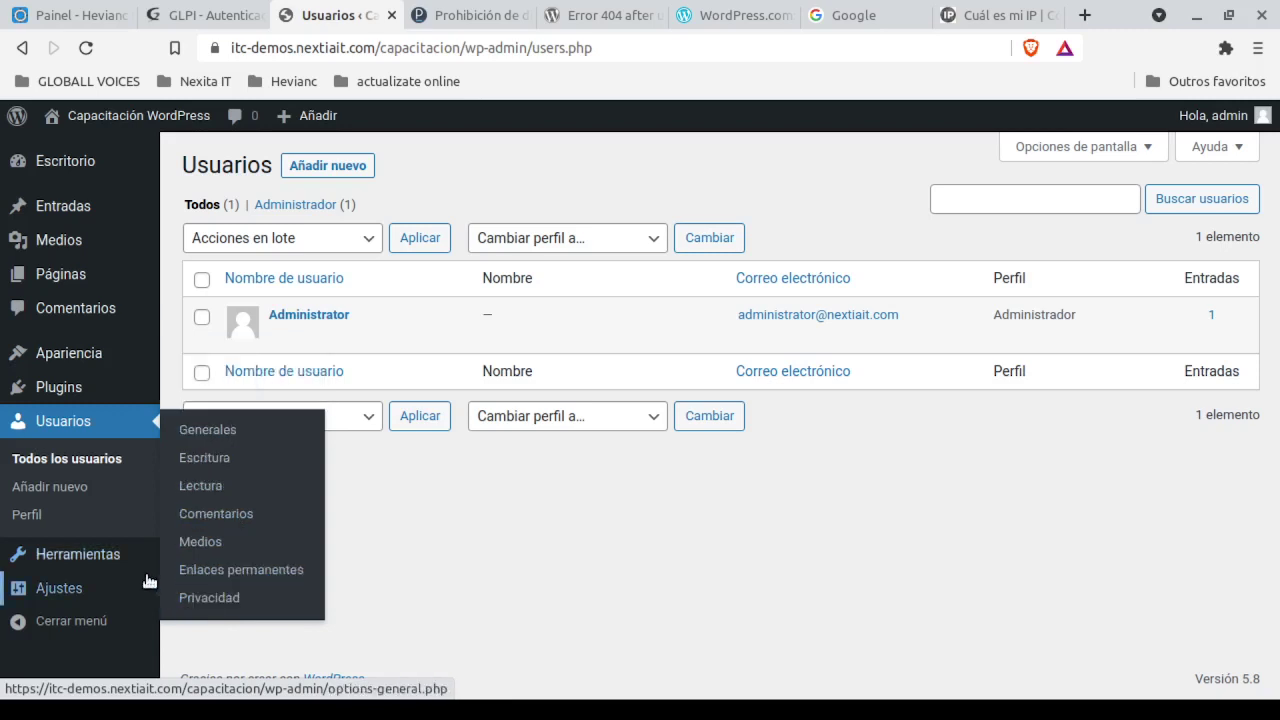
{"action": "mouse_move", "coordinate": [100, 597]}
{"action": "left_click", "coordinate": [62, 596]}
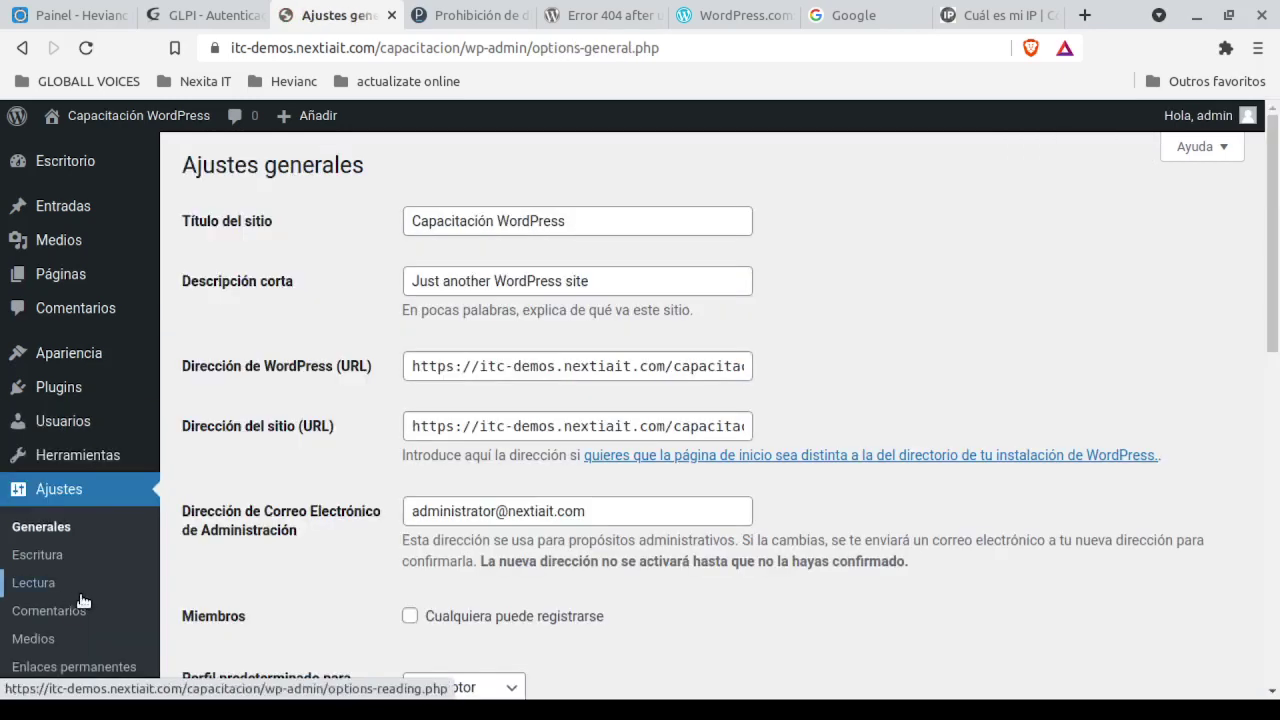
{"action": "scroll", "coordinate": [71, 491], "scroll_direction": "down", "scroll_amount": 3}
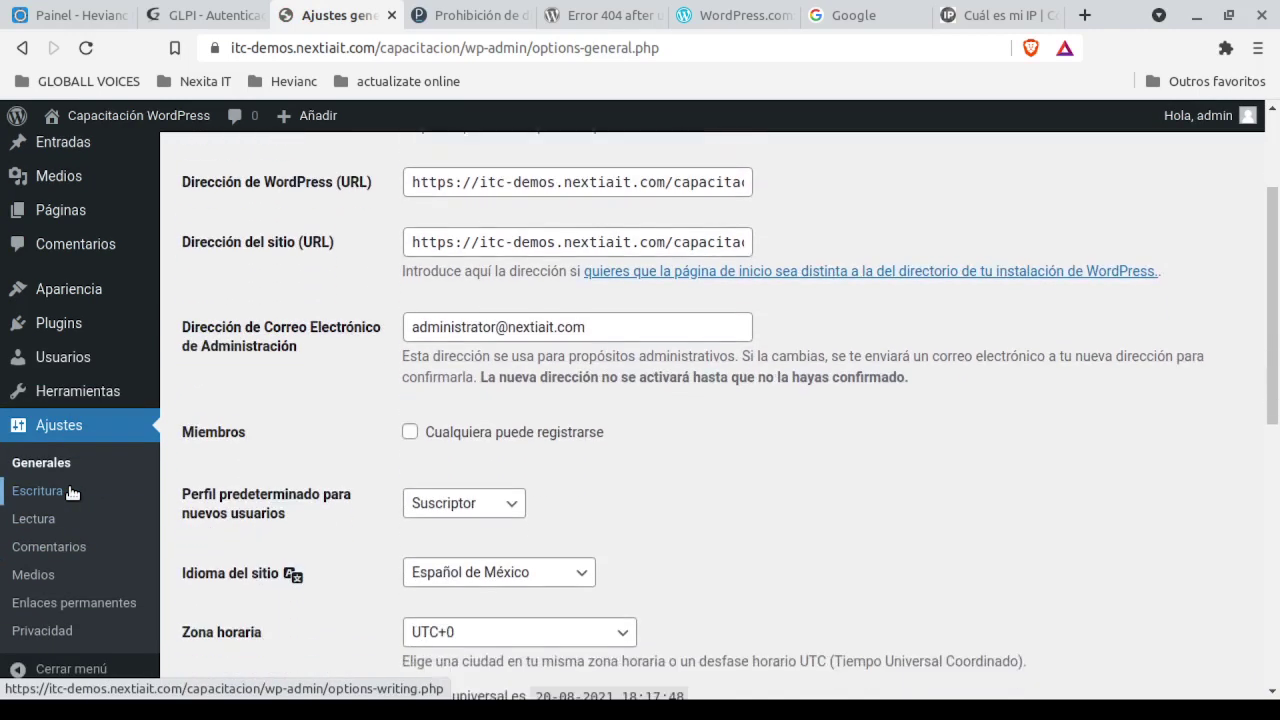
{"action": "scroll", "coordinate": [71, 491], "scroll_direction": "up", "scroll_amount": 3}
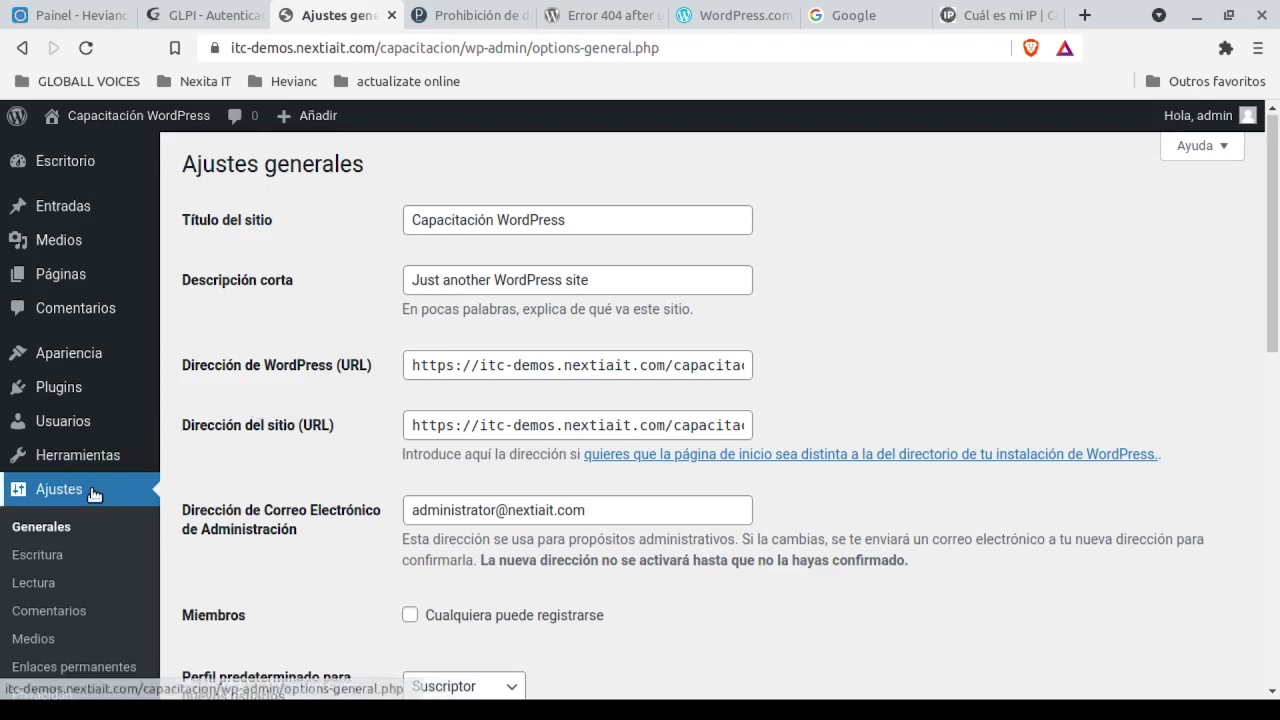
{"action": "scroll", "coordinate": [100, 490], "scroll_direction": "down", "scroll_amount": 2}
{"action": "scroll", "coordinate": [95, 492], "scroll_direction": "up", "scroll_amount": 2}
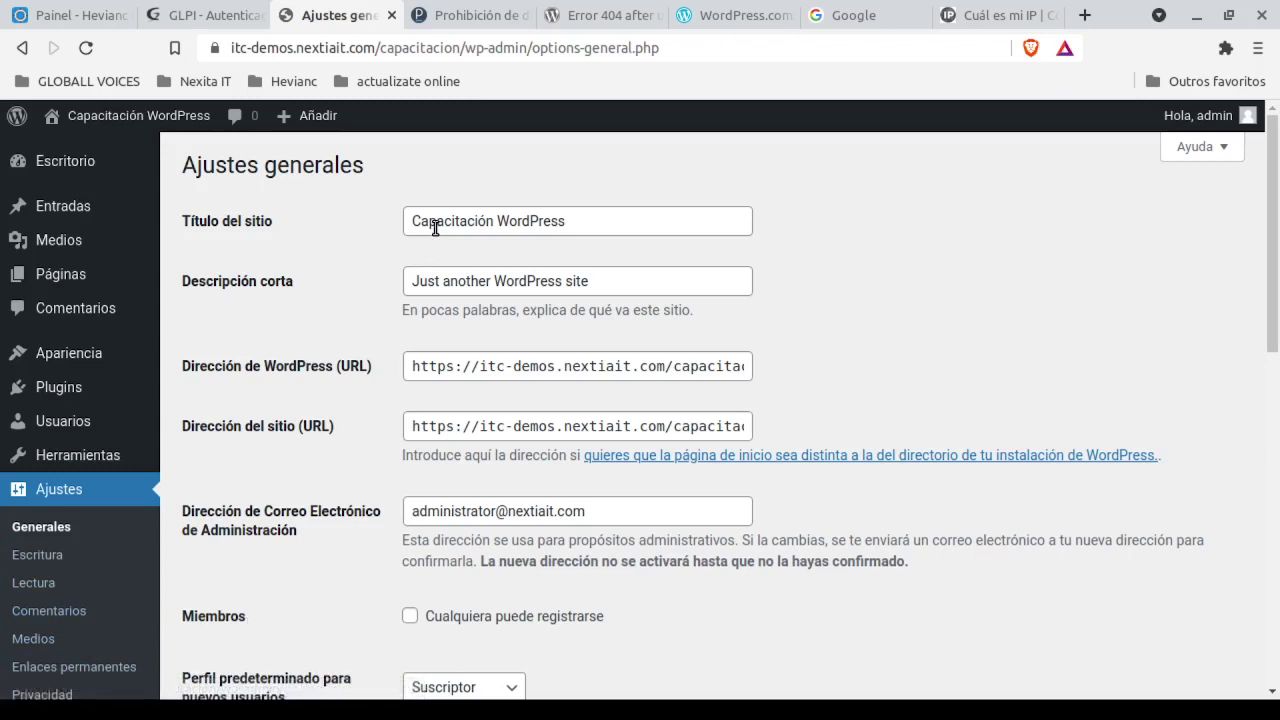
Replace the site's short description with "Slogan".
{"action": "triple_click", "coordinate": [447, 283]}
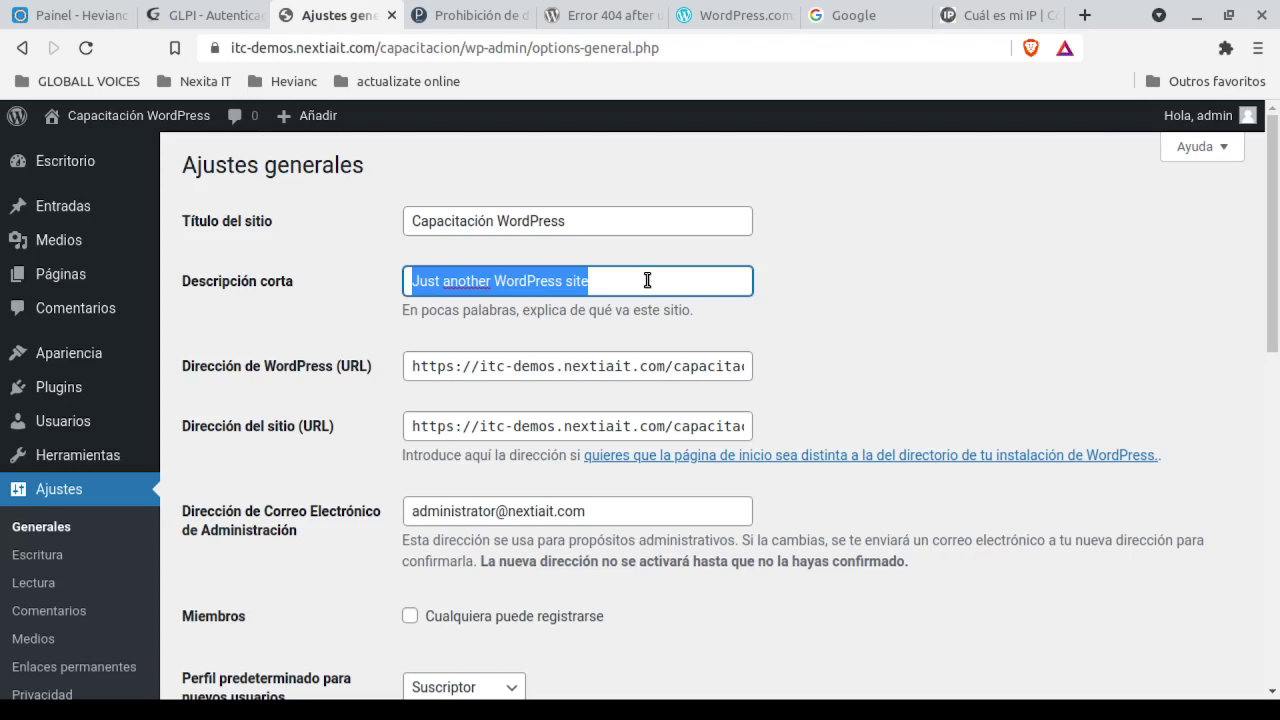
{"action": "type", "text": "Slogan"}
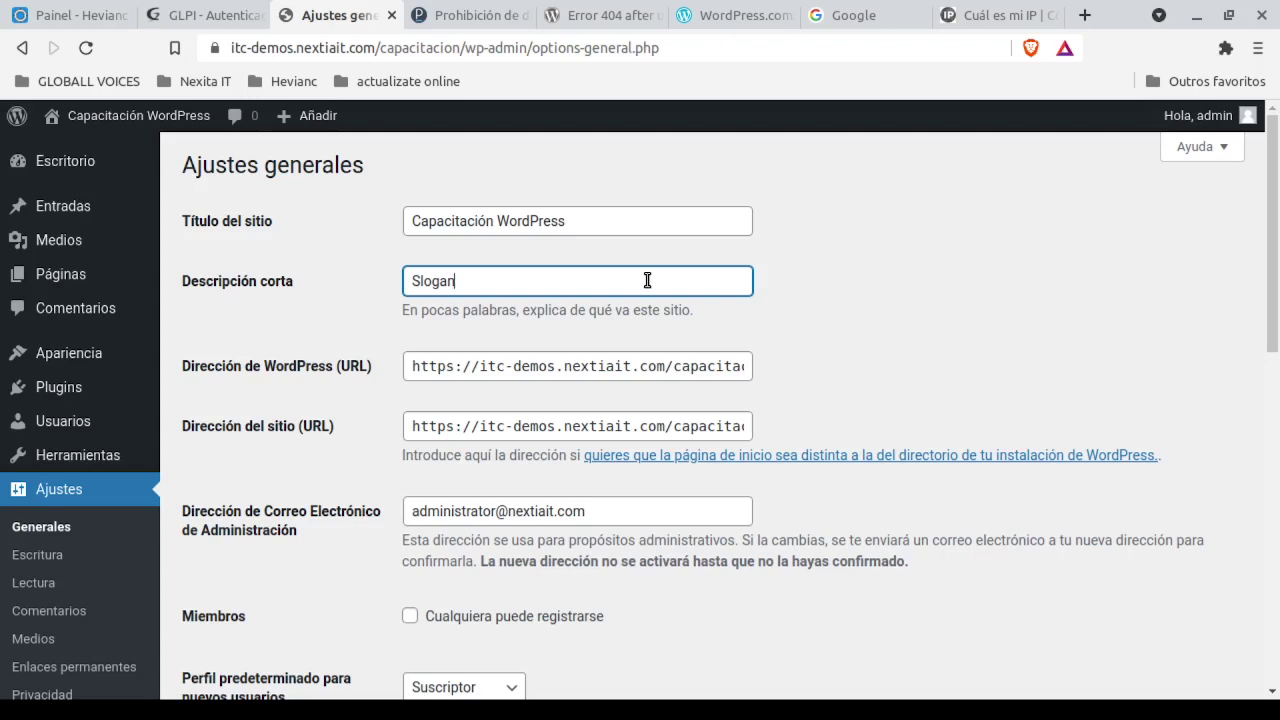
Review the WordPress and site URL fields and the administration email address field.
{"action": "scroll", "coordinate": [647, 280], "scroll_direction": "down", "scroll_amount": 3}
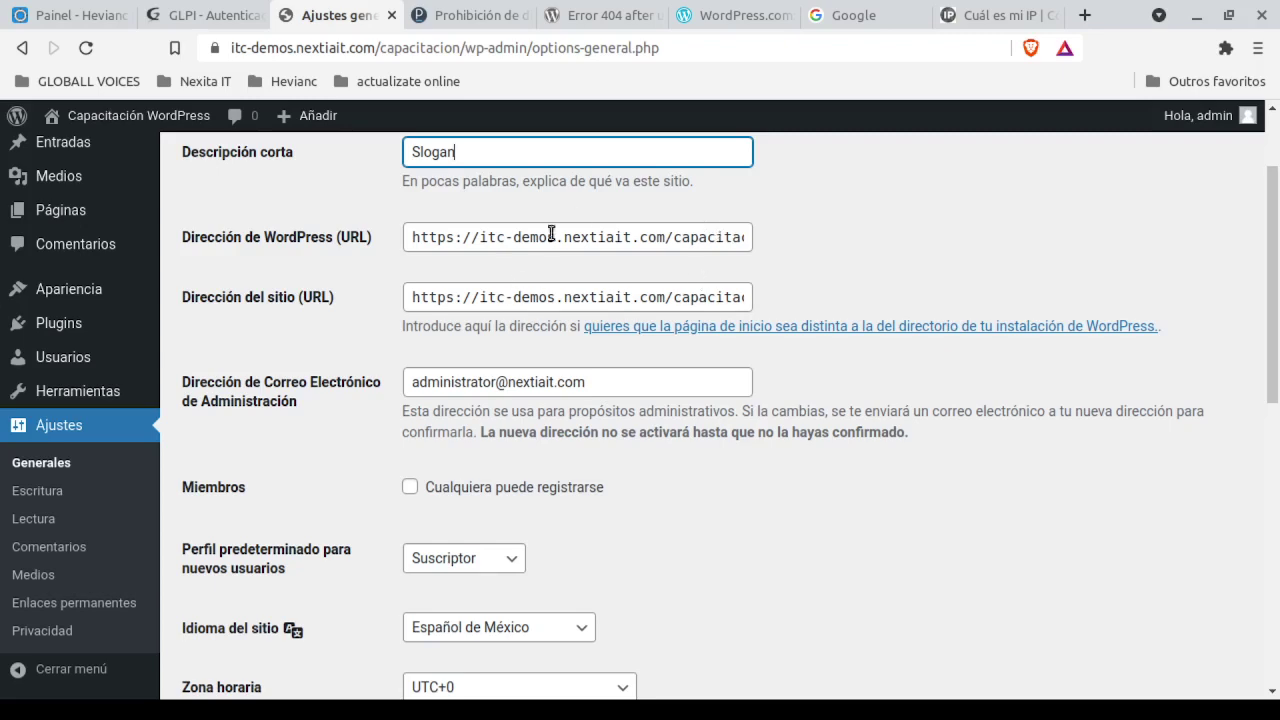
{"action": "scroll", "coordinate": [340, 347], "scroll_direction": "down", "scroll_amount": 2}
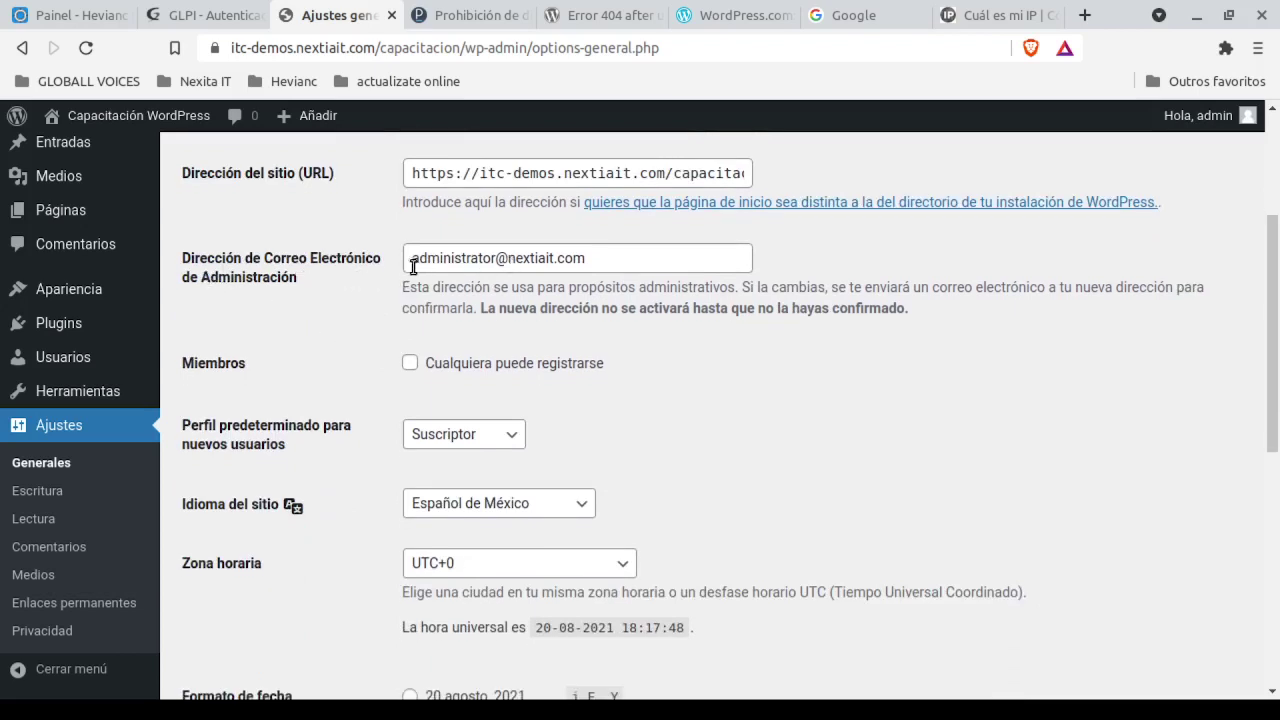
{"action": "double_click", "coordinate": [601, 259]}
{"action": "left_click", "coordinate": [601, 259]}
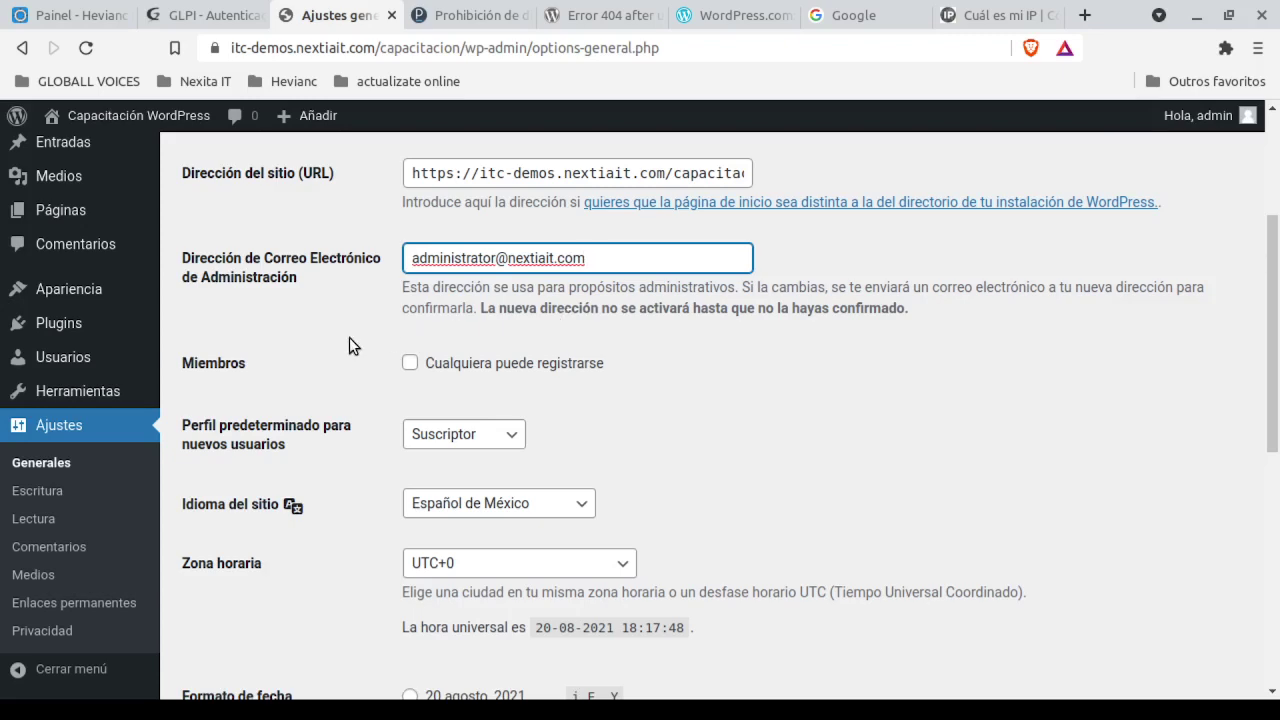
Check the options for the default profile of new users and for the site language, leaving both selections unchanged.
{"action": "scroll", "coordinate": [349, 337], "scroll_direction": "down", "scroll_amount": 2}
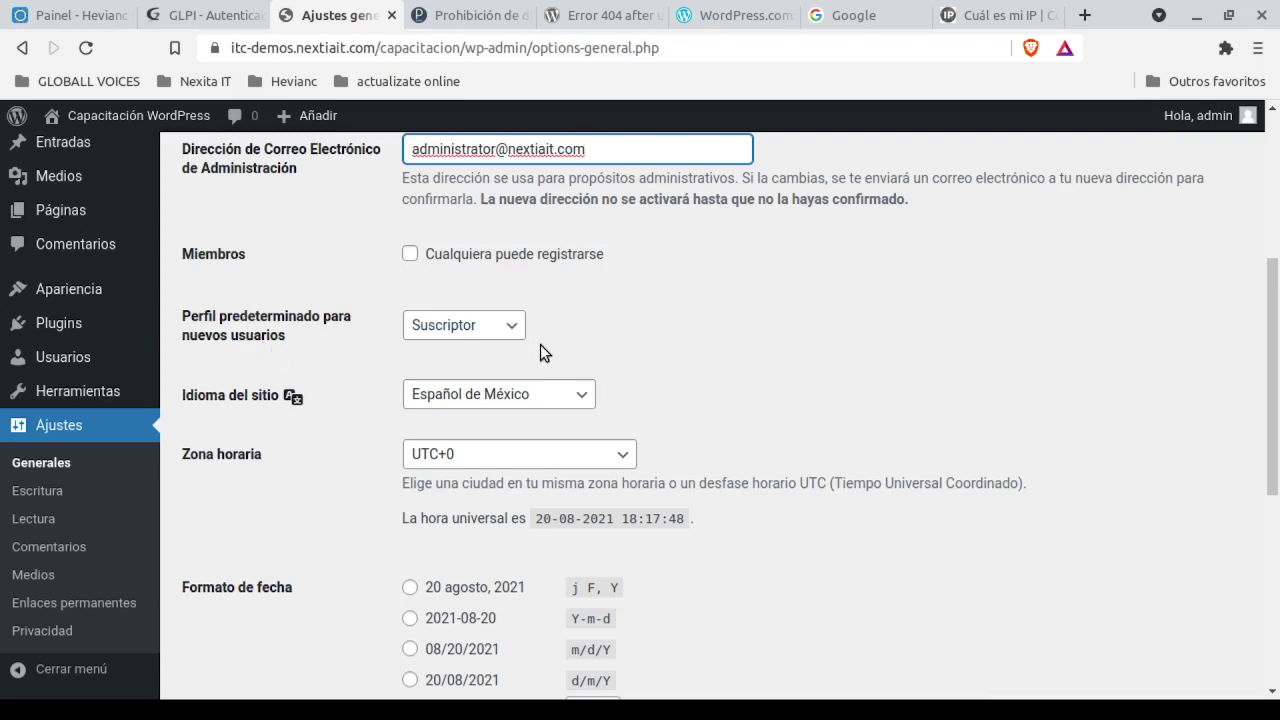
{"action": "left_click", "coordinate": [517, 331]}
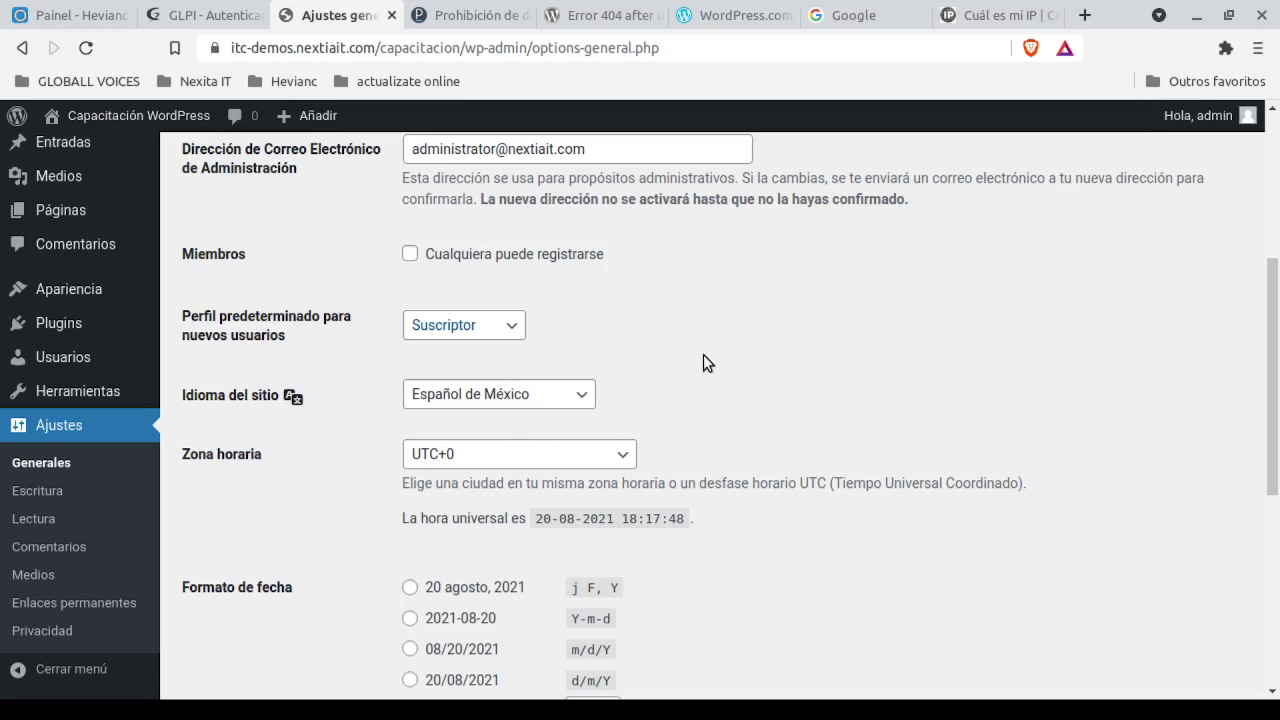
{"action": "key", "text": "Tab"}
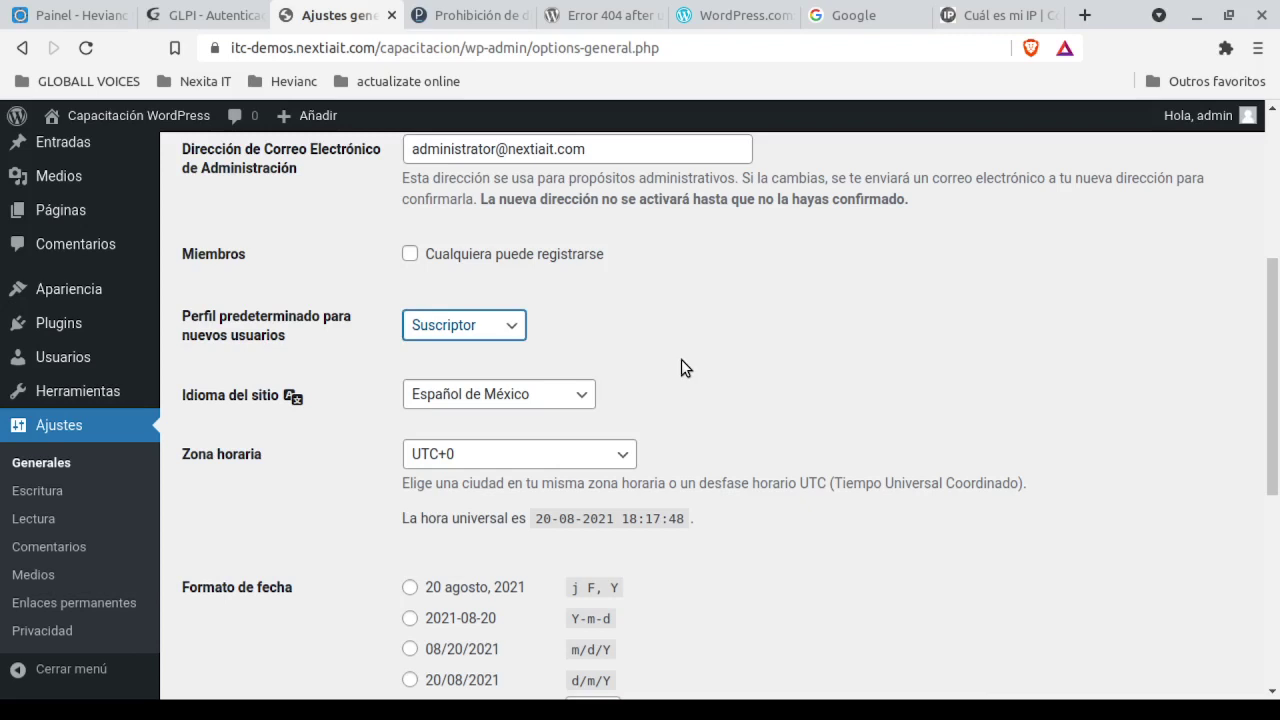
{"action": "scroll", "coordinate": [681, 359], "scroll_direction": "down", "scroll_amount": 1}
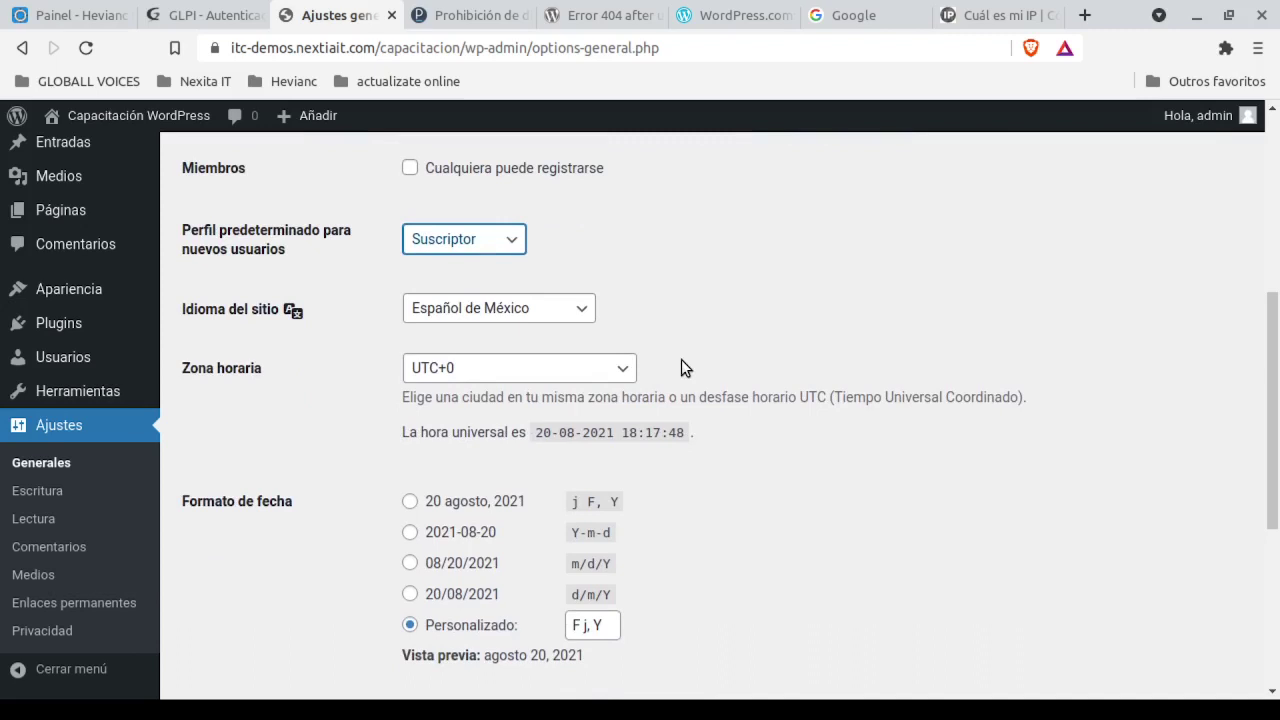
{"action": "left_click", "coordinate": [587, 311]}
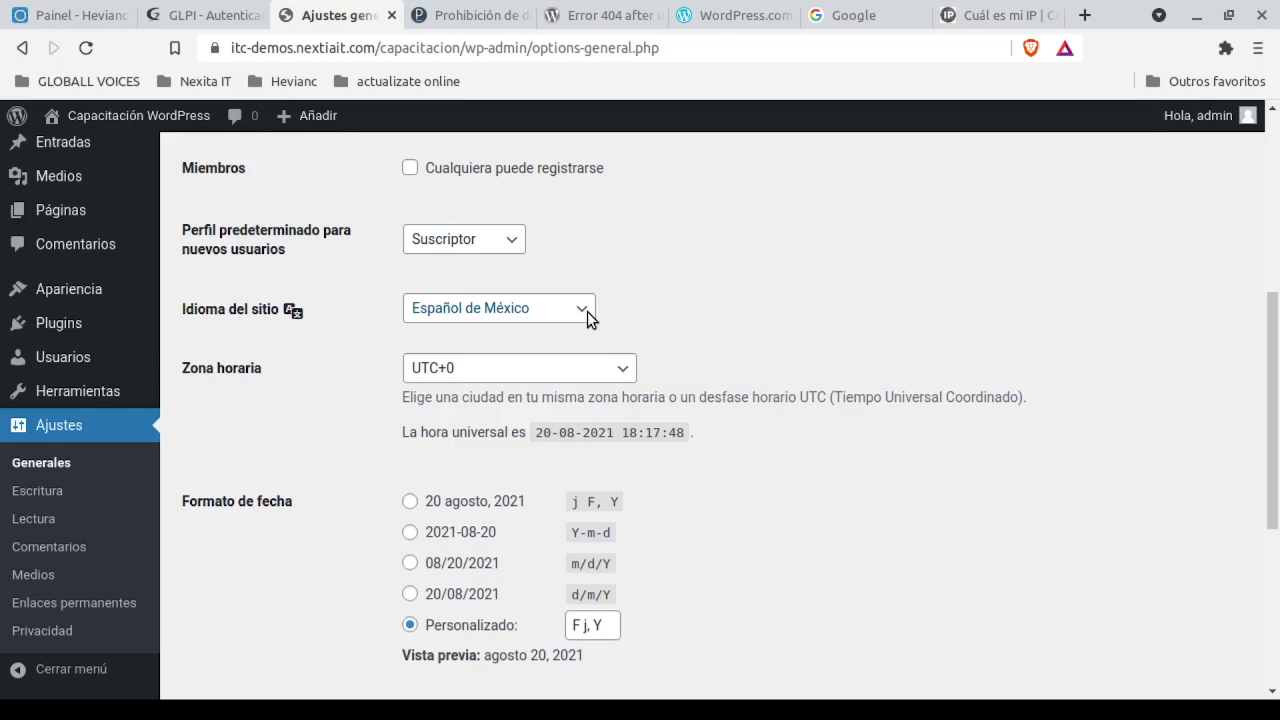
{"action": "left_click", "coordinate": [587, 311]}
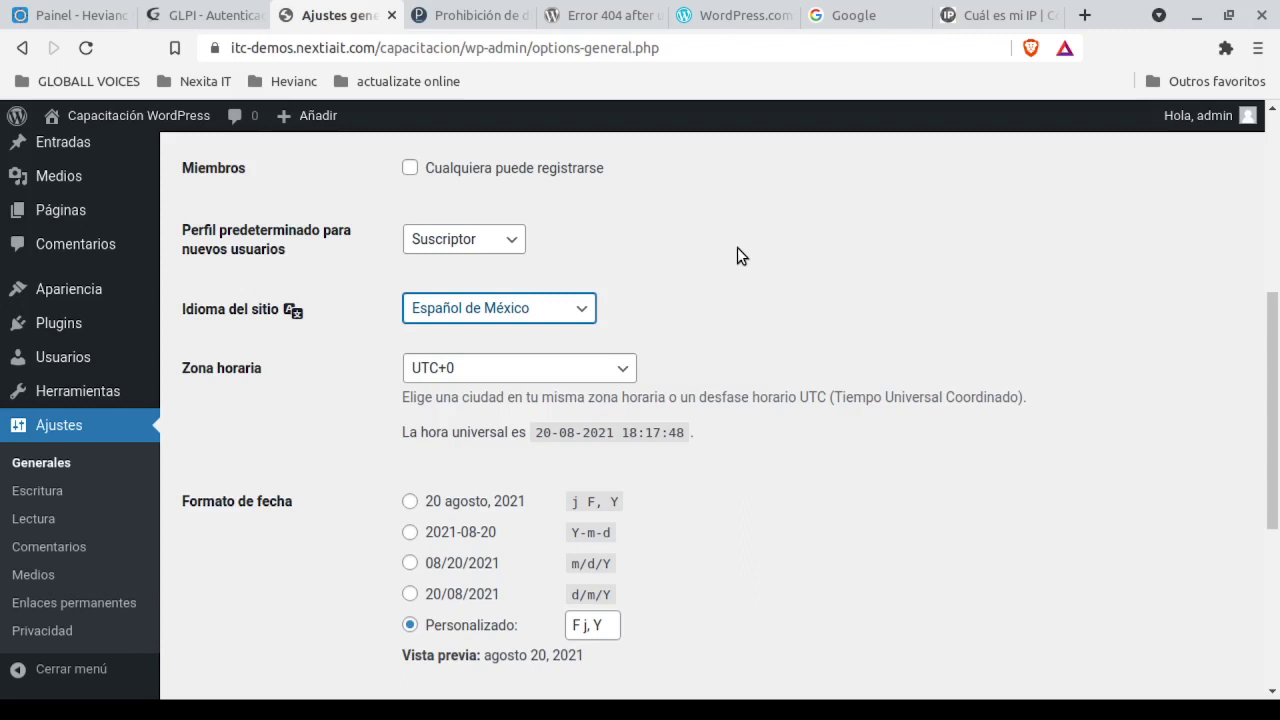
Set the site's time zone to Ciudad de México.
{"action": "left_click", "coordinate": [623, 370]}
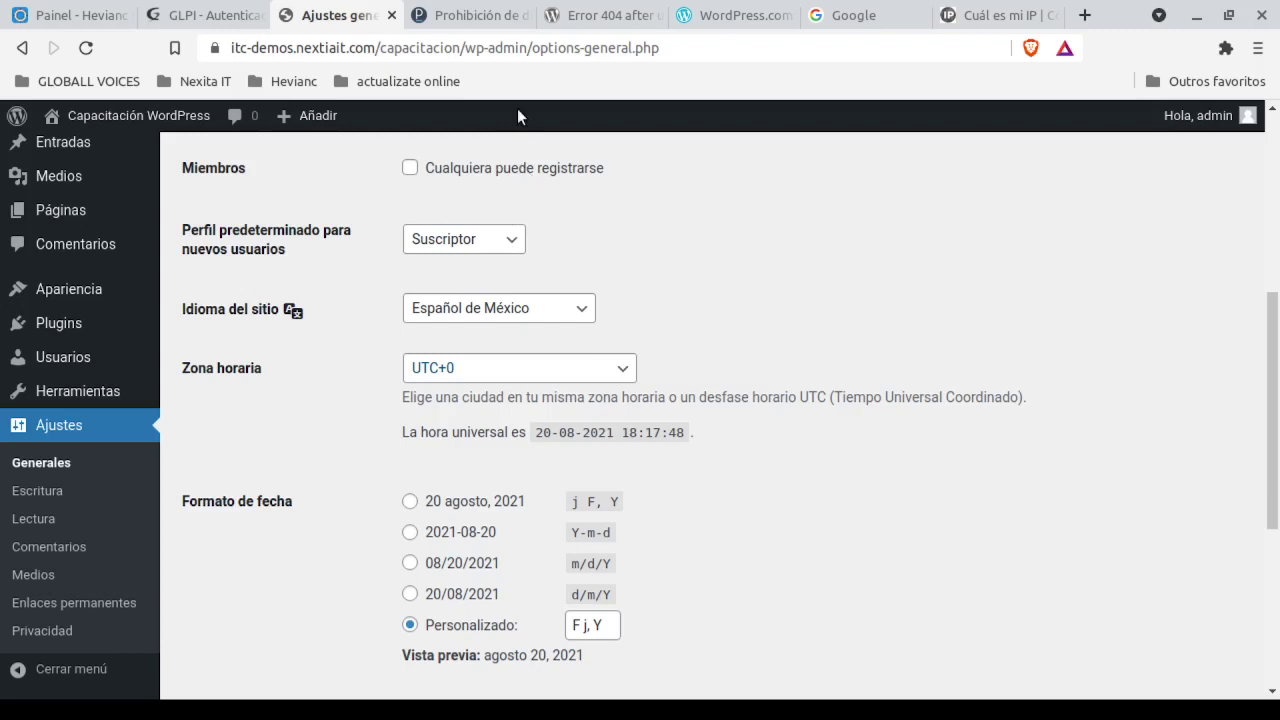
{"action": "type", "text": "Managua"}
{"action": "left_click", "coordinate": [527, 159]}
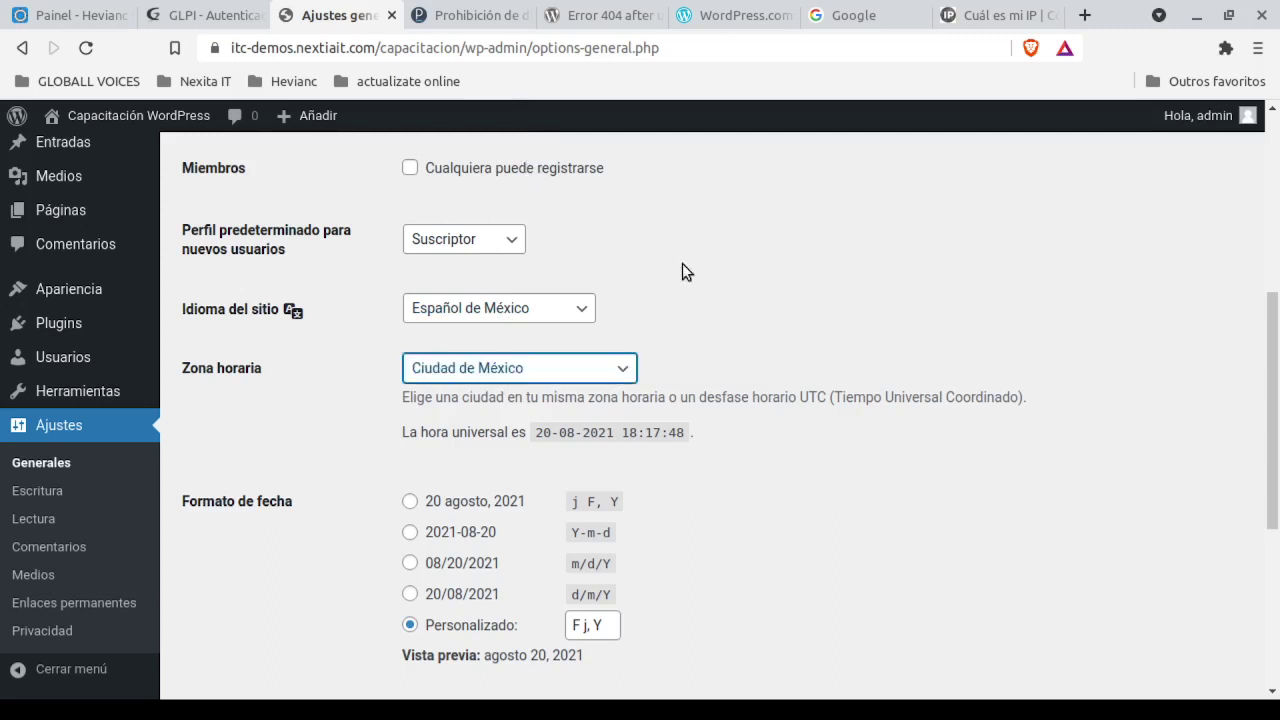
{"action": "left_click", "coordinate": [777, 312]}
Review the date format, time format and week start options, and save the general settings.
{"action": "scroll", "coordinate": [777, 312], "scroll_direction": "down", "scroll_amount": 2}
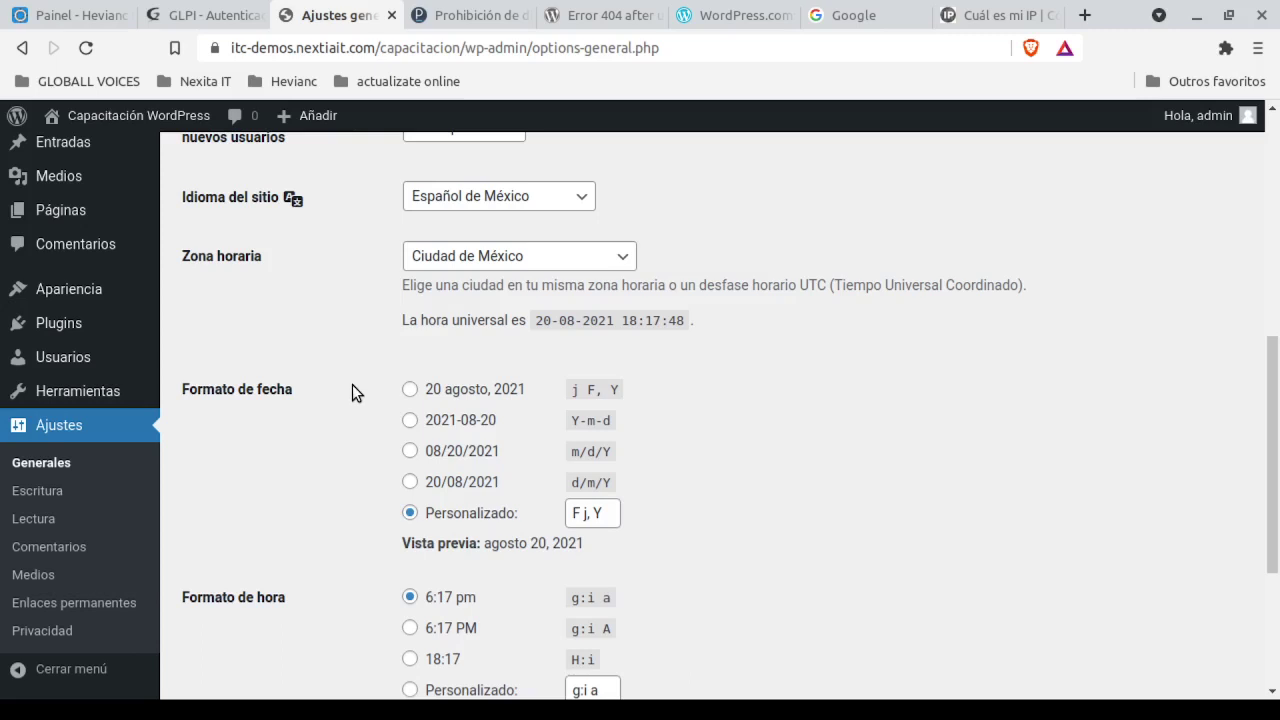
{"action": "scroll", "coordinate": [352, 391], "scroll_direction": "down", "scroll_amount": 2}
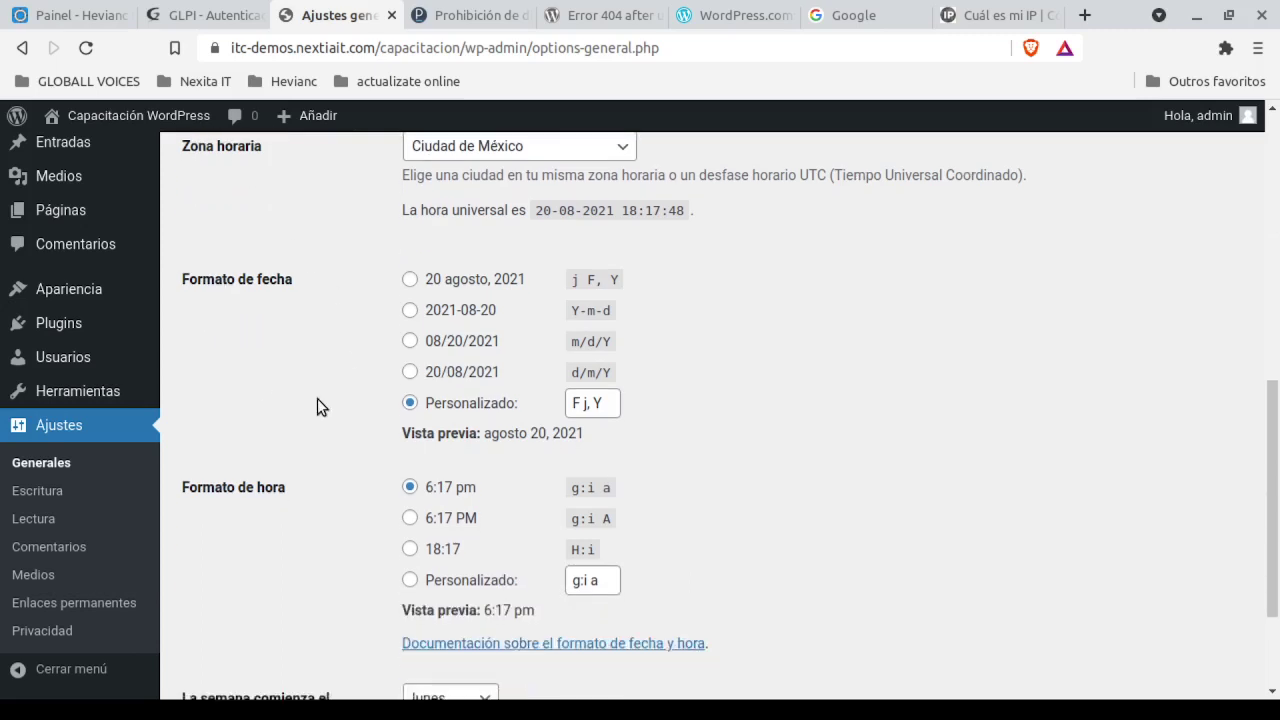
{"action": "scroll", "coordinate": [305, 319], "scroll_direction": "down", "scroll_amount": 3}
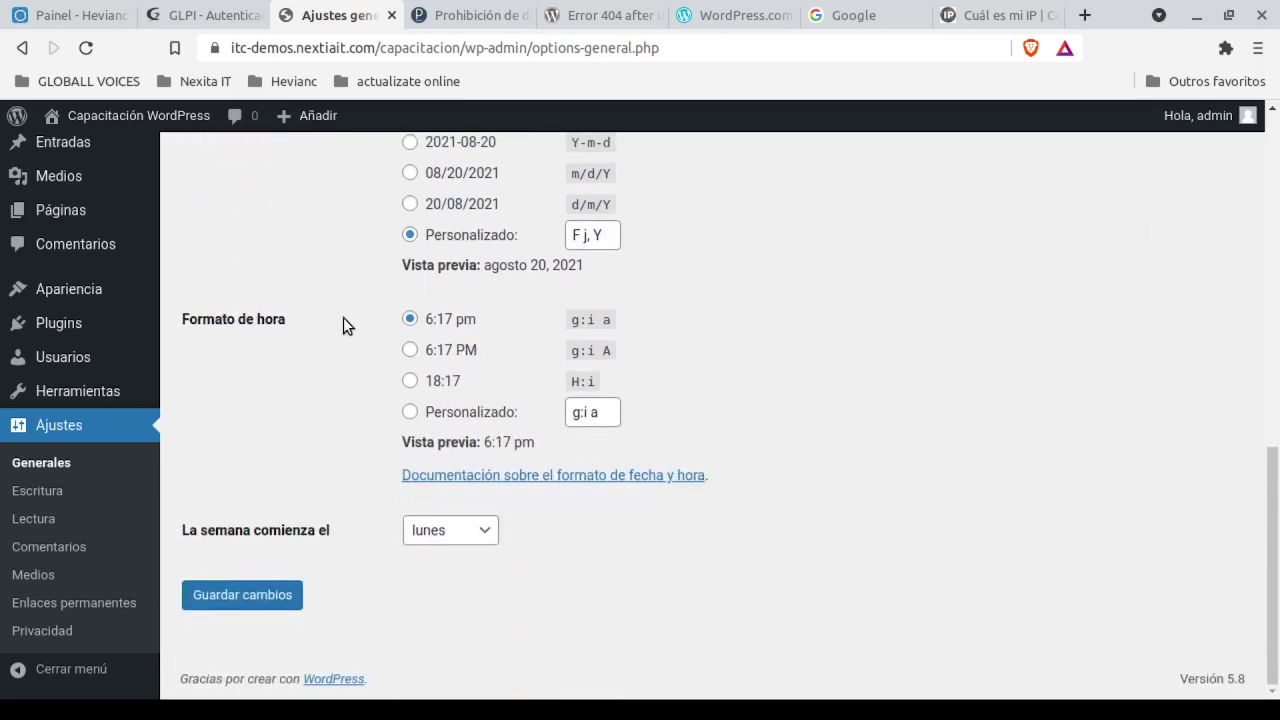
{"action": "scroll", "coordinate": [343, 320], "scroll_direction": "up", "scroll_amount": 1}
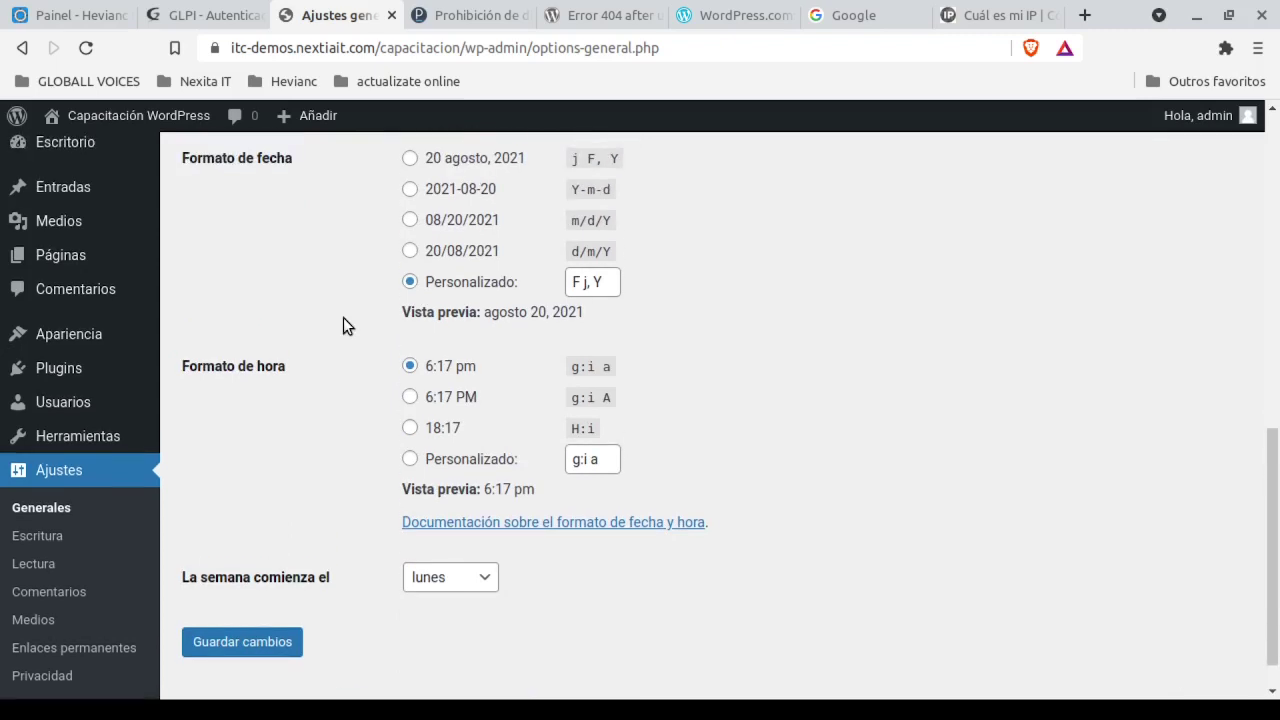
{"action": "scroll", "coordinate": [343, 325], "scroll_direction": "down", "scroll_amount": 1}
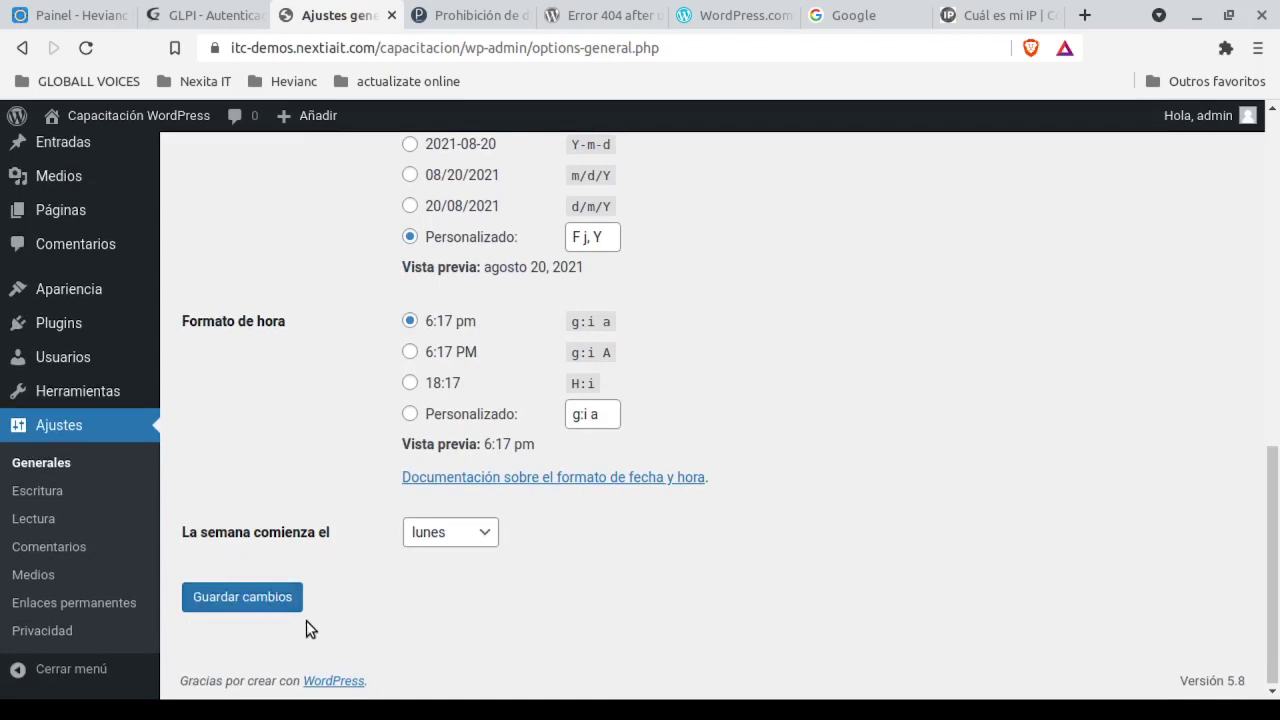
{"action": "left_click", "coordinate": [246, 600]}
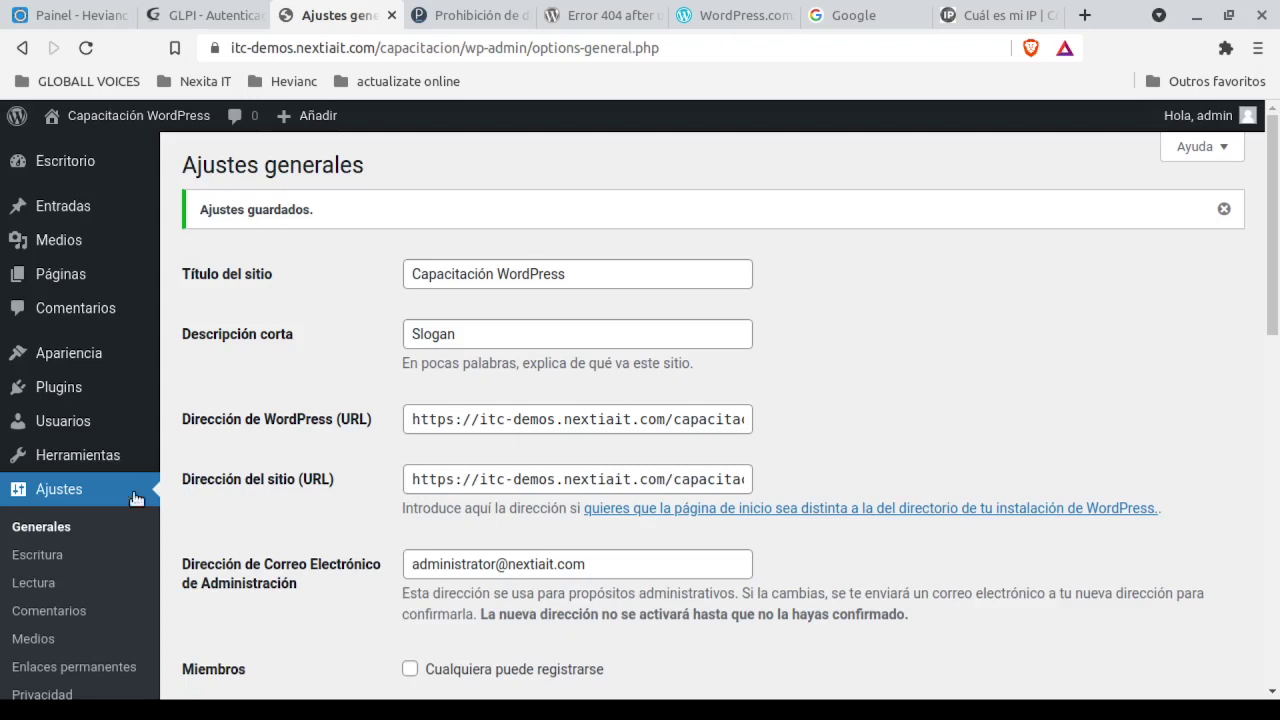
Open the writing settings and review the default post category, default post format and publish-by-email fields.
{"action": "scroll", "coordinate": [48, 522], "scroll_direction": "down", "scroll_amount": 2}
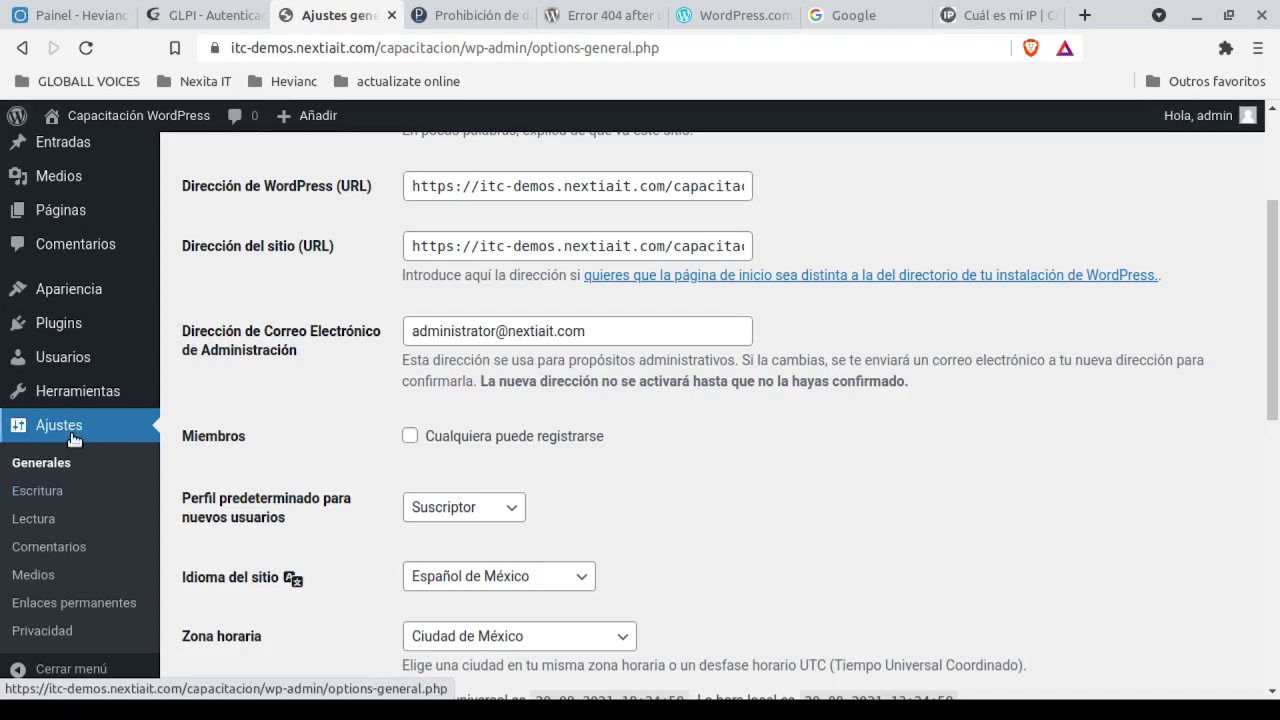
{"action": "left_click", "coordinate": [47, 491]}
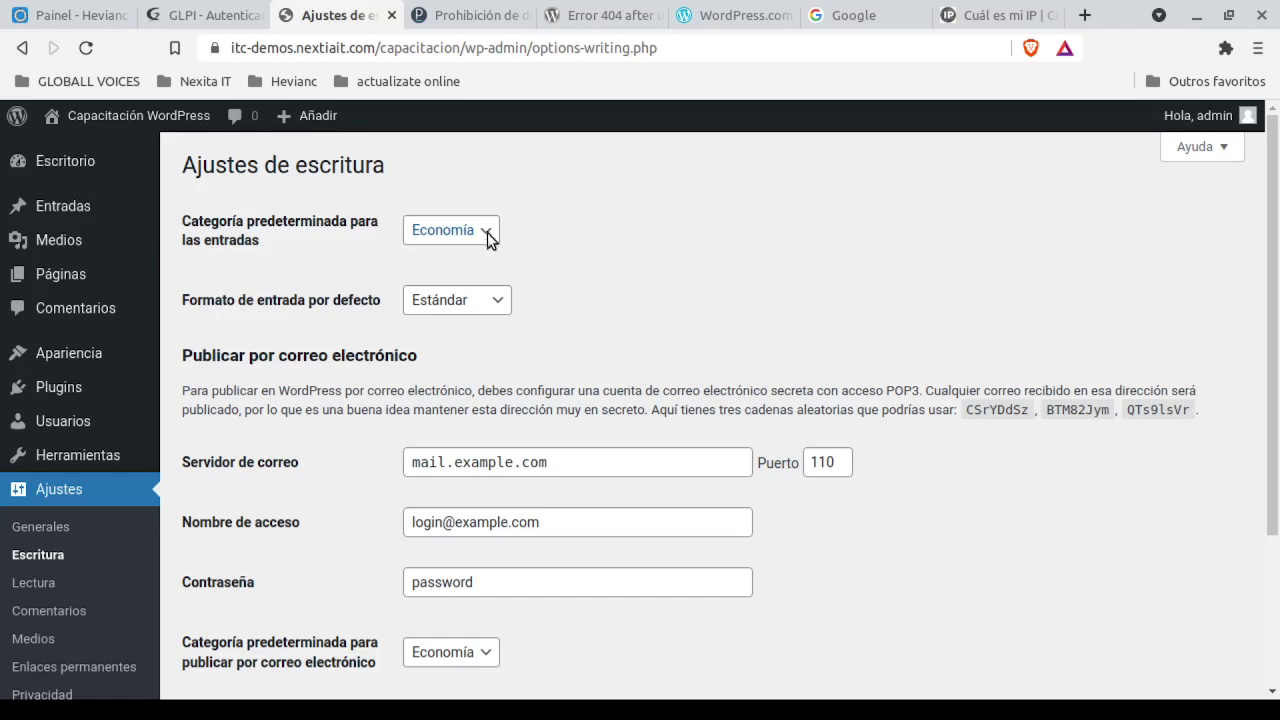
{"action": "left_click", "coordinate": [577, 212]}
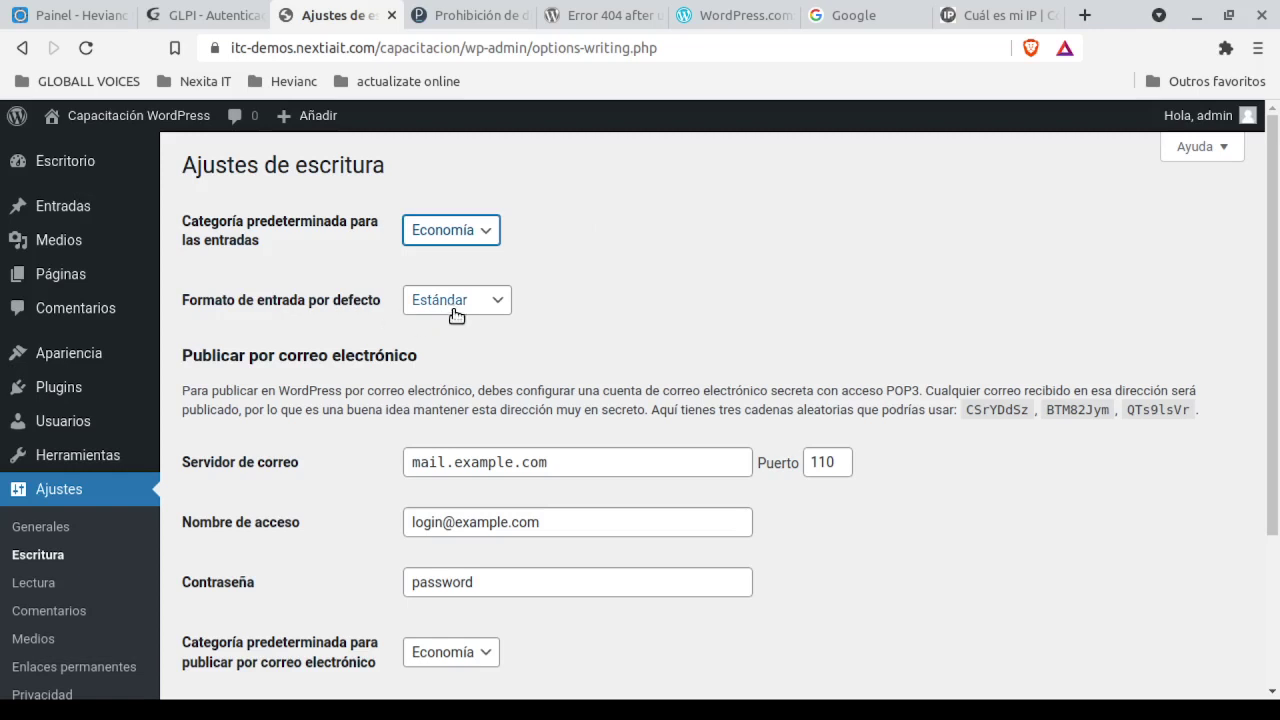
{"action": "left_click", "coordinate": [493, 303]}
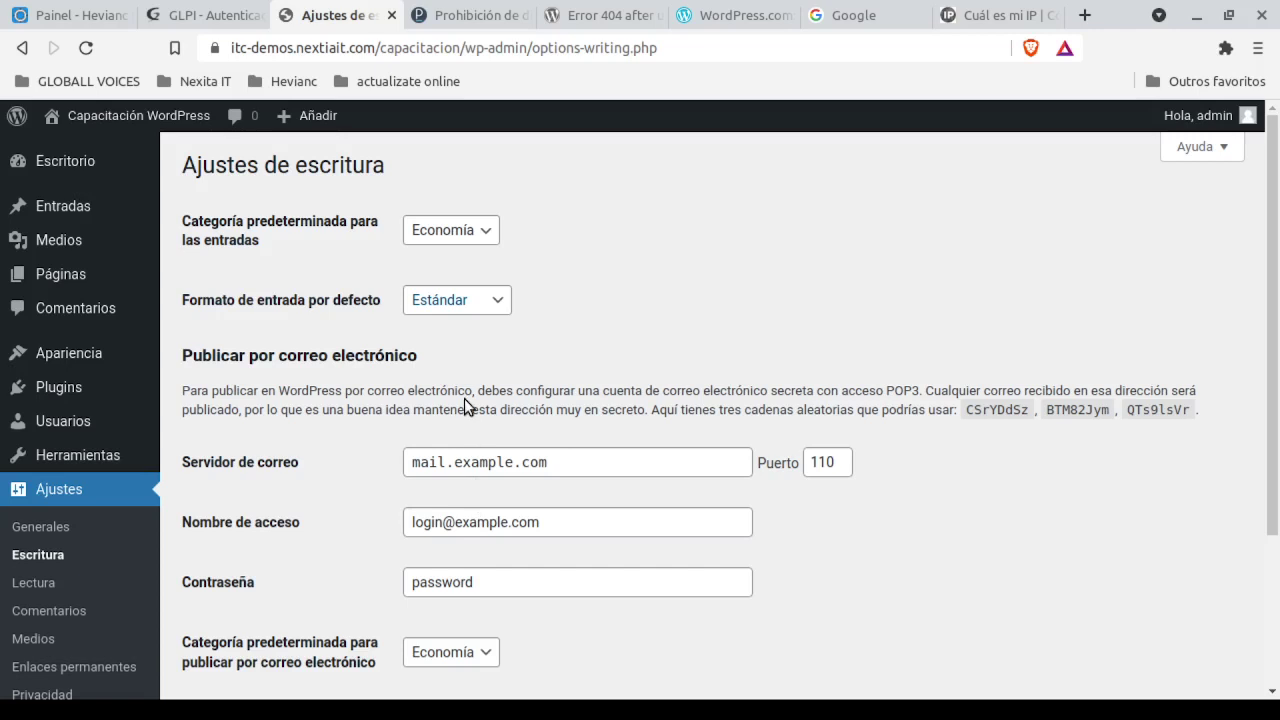
{"action": "left_click", "coordinate": [568, 325]}
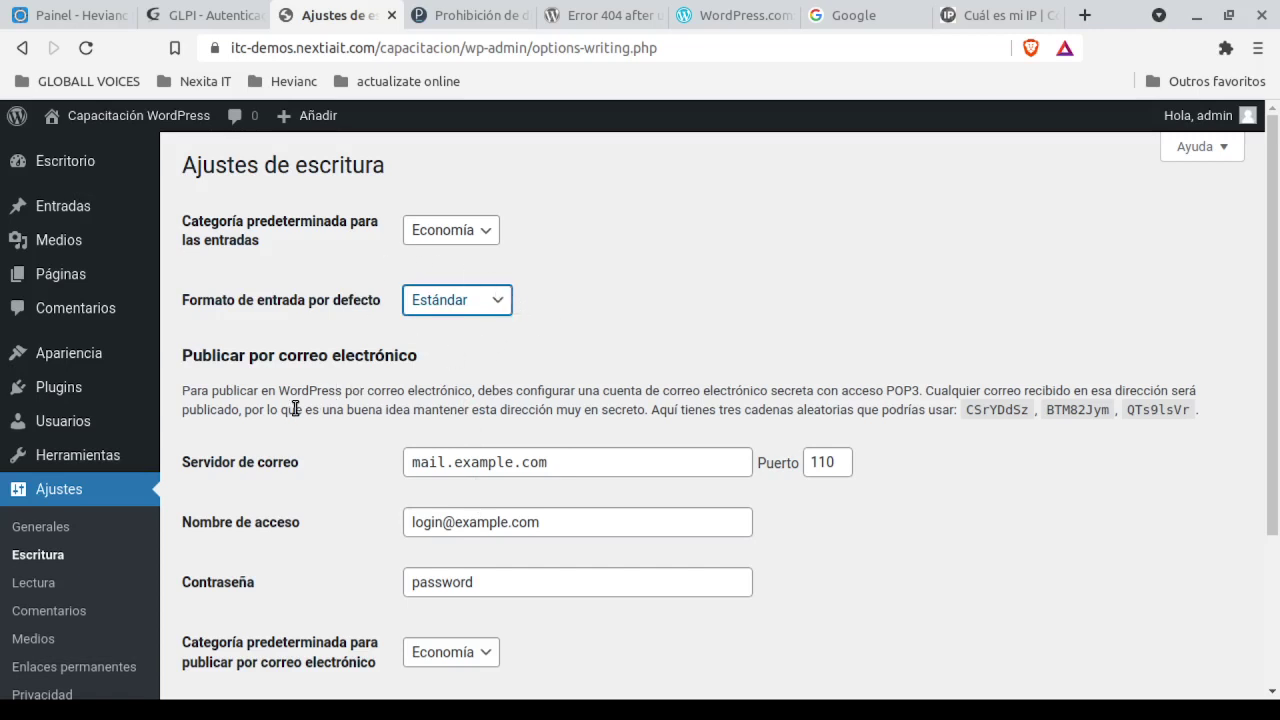
{"action": "scroll", "coordinate": [295, 409], "scroll_direction": "down", "scroll_amount": 3}
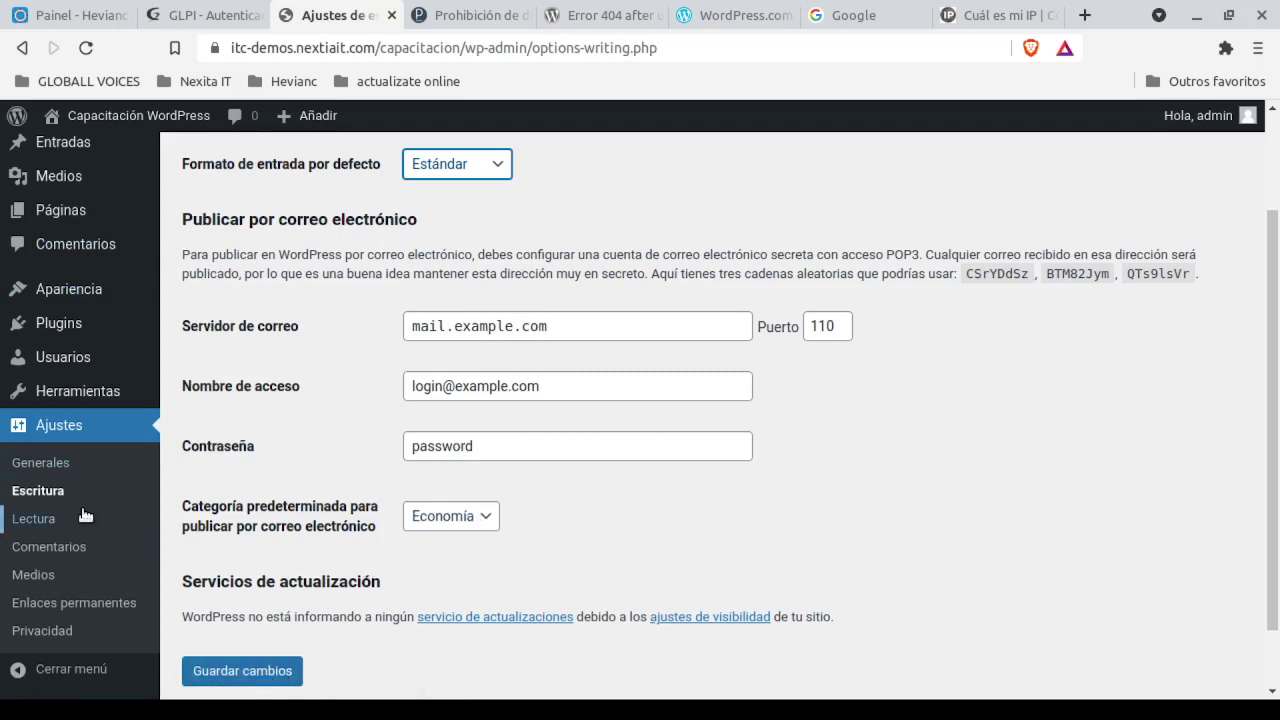
Open the reading settings and choose Extracto as the content included for each feed entry.
{"action": "left_click", "coordinate": [31, 519]}
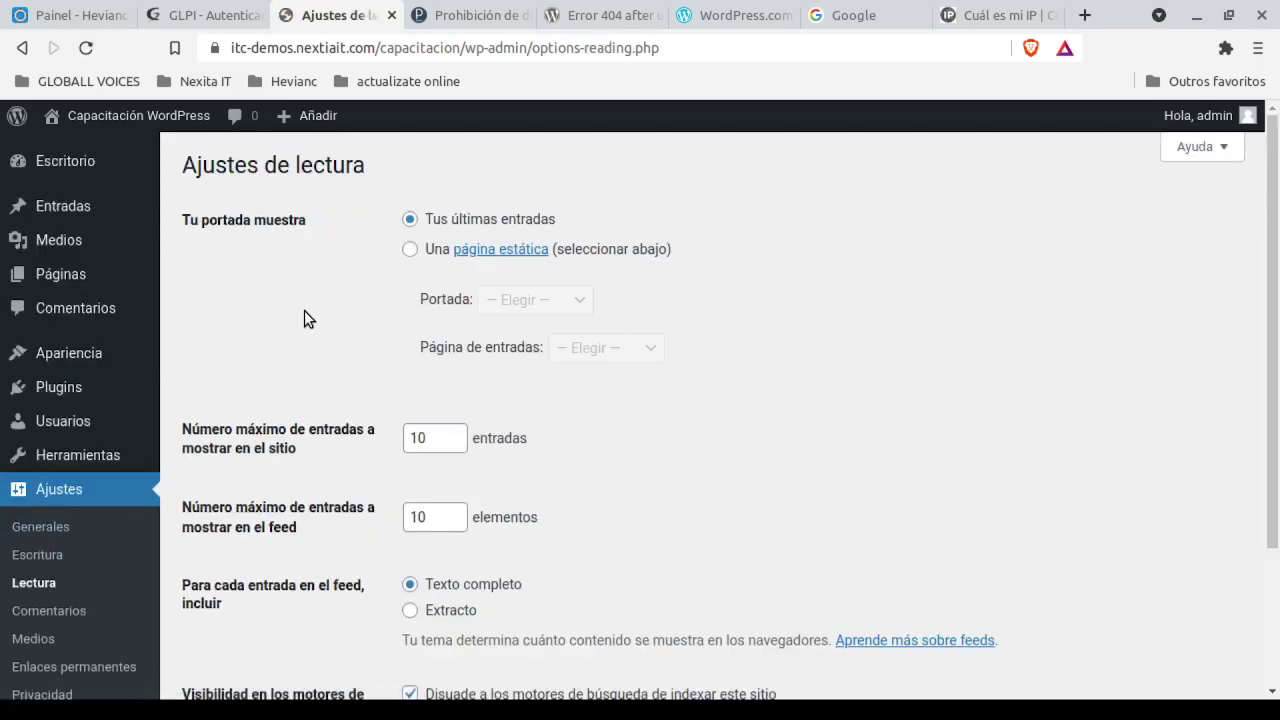
{"action": "scroll", "coordinate": [304, 311], "scroll_direction": "down", "scroll_amount": 2}
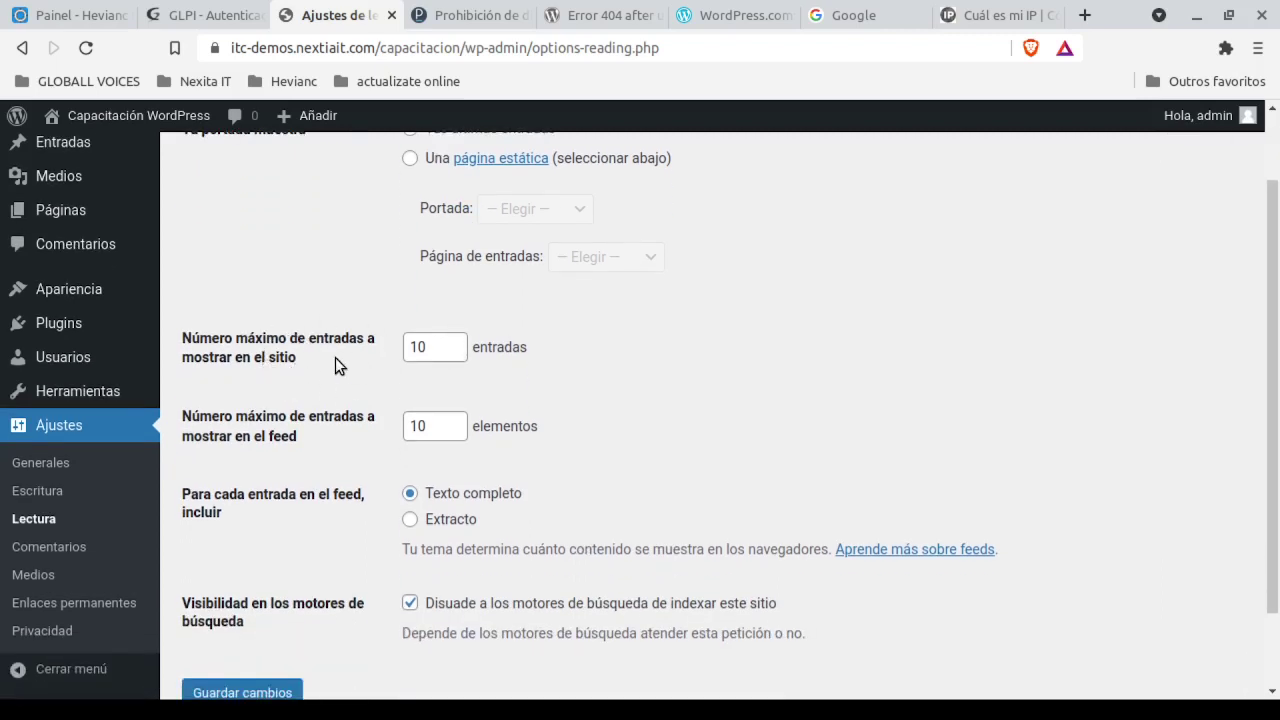
{"action": "scroll", "coordinate": [335, 357], "scroll_direction": "down", "scroll_amount": 1}
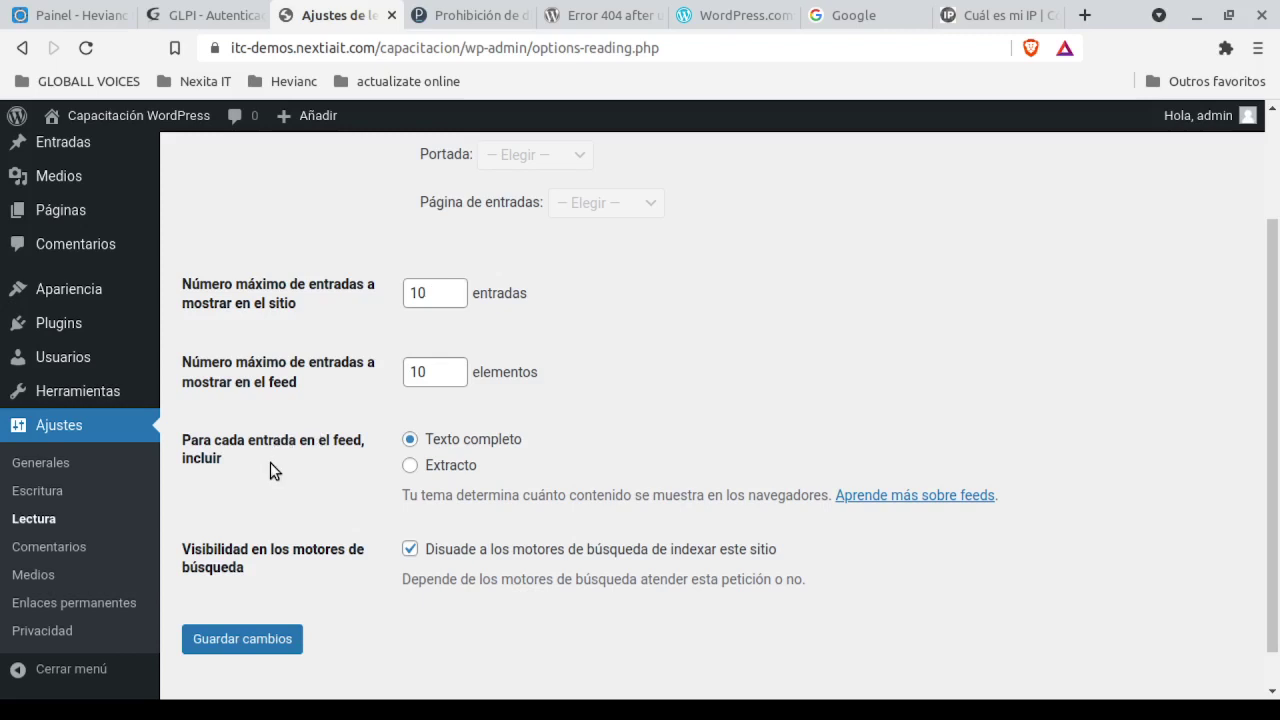
{"action": "left_click", "coordinate": [412, 468]}
{"action": "scroll", "coordinate": [226, 461], "scroll_direction": "down", "scroll_amount": 1}
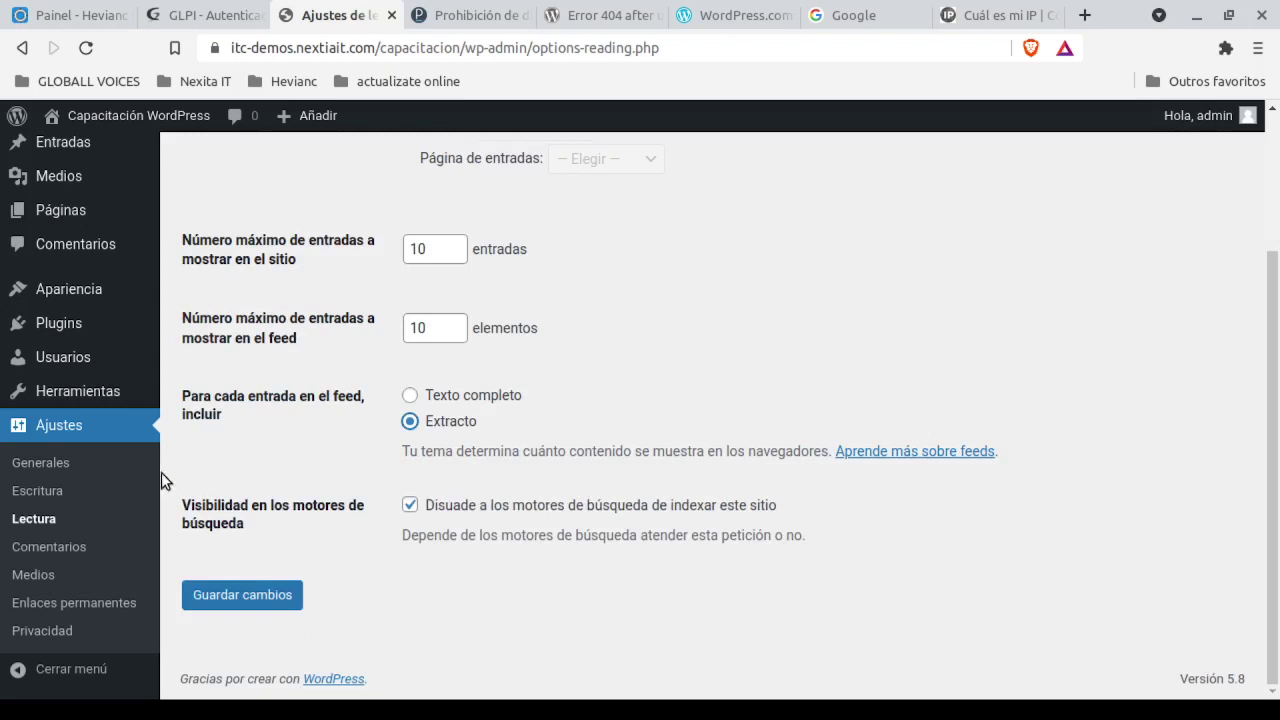
Open the comment settings and require that each comment be manually approved before it appears.
{"action": "left_click", "coordinate": [80, 548]}
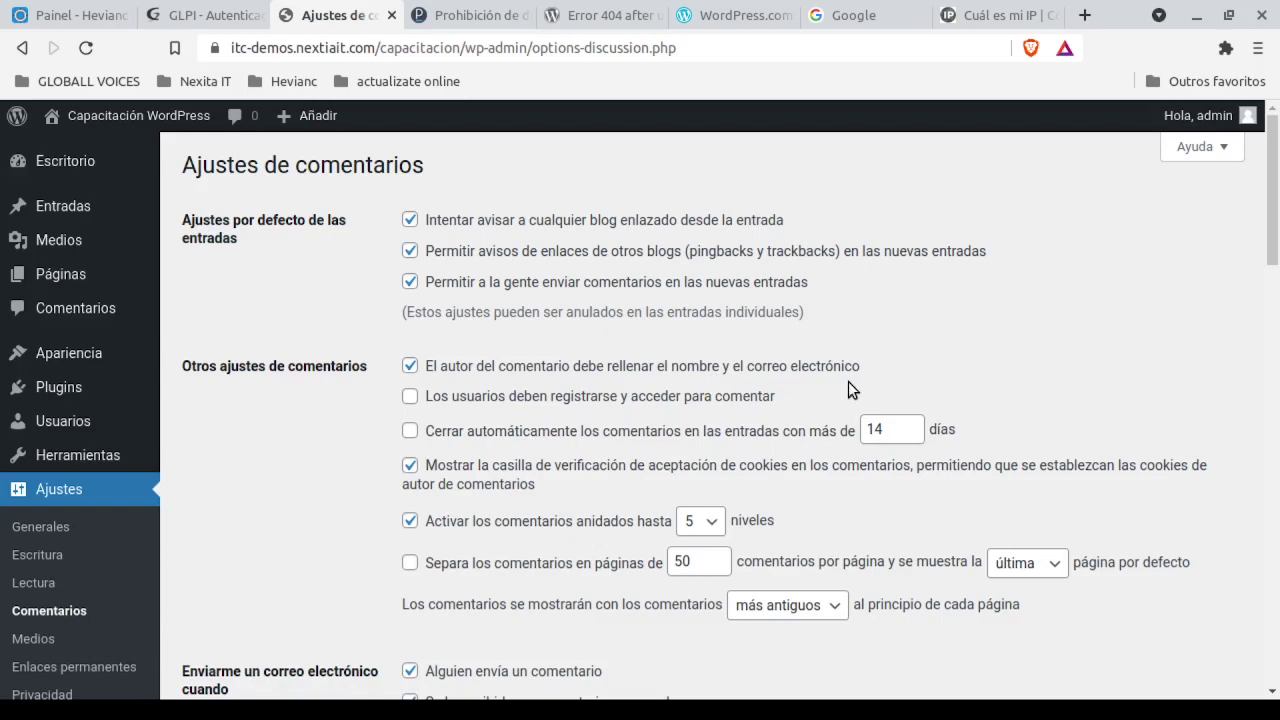
{"action": "scroll", "coordinate": [848, 381], "scroll_direction": "down", "scroll_amount": 3}
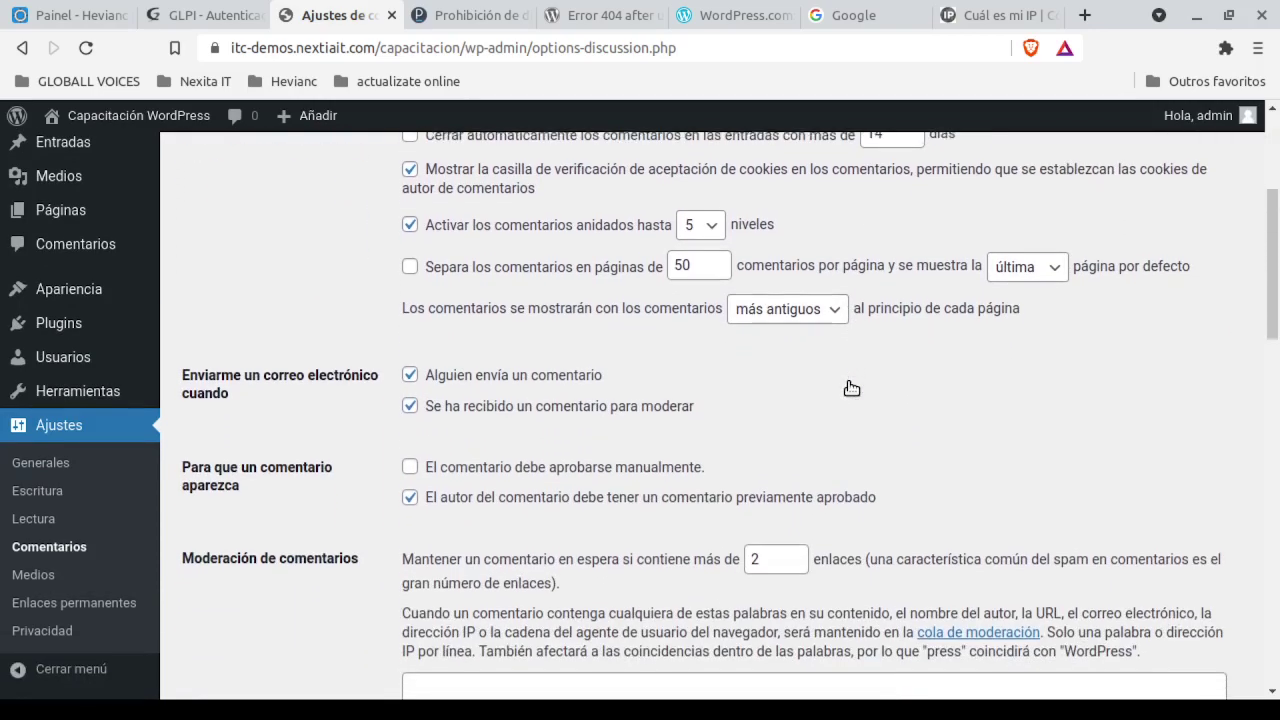
{"action": "scroll", "coordinate": [851, 388], "scroll_direction": "down", "scroll_amount": 1}
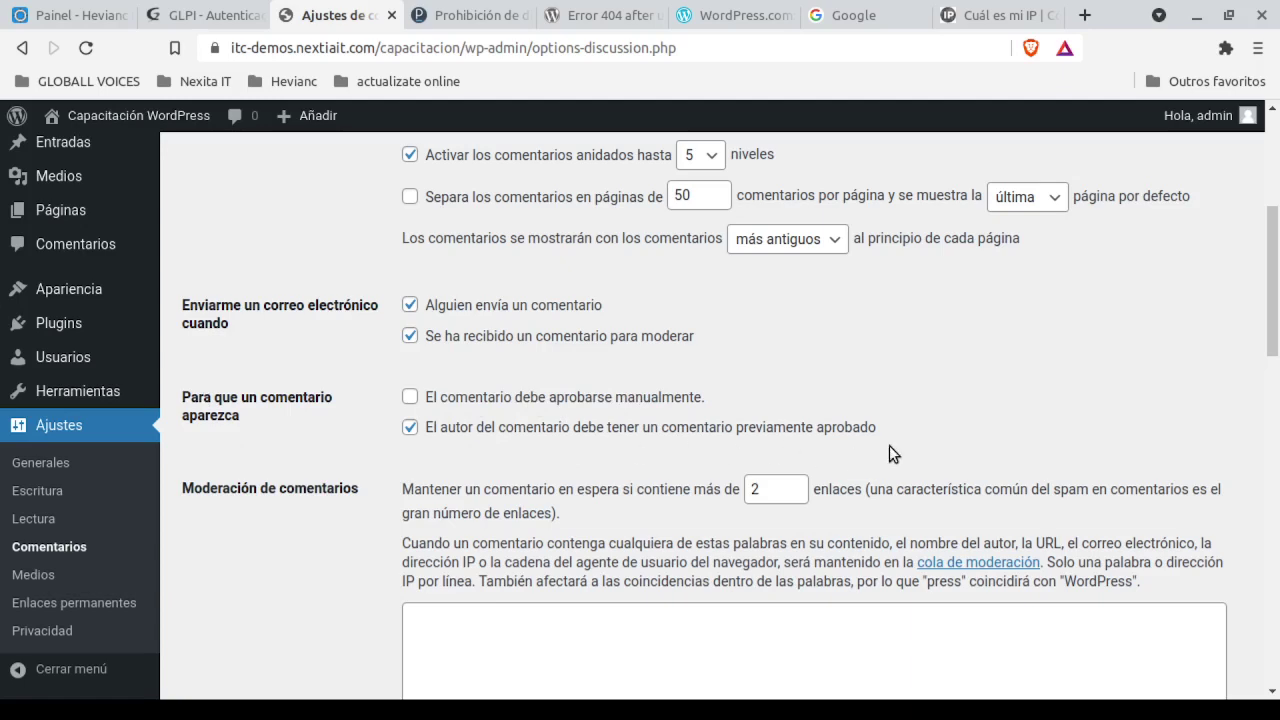
{"action": "left_click", "coordinate": [408, 399]}
Look over the comment moderation rules and the field for words not allowed in comments.
{"action": "scroll", "coordinate": [823, 385], "scroll_direction": "down", "scroll_amount": 3}
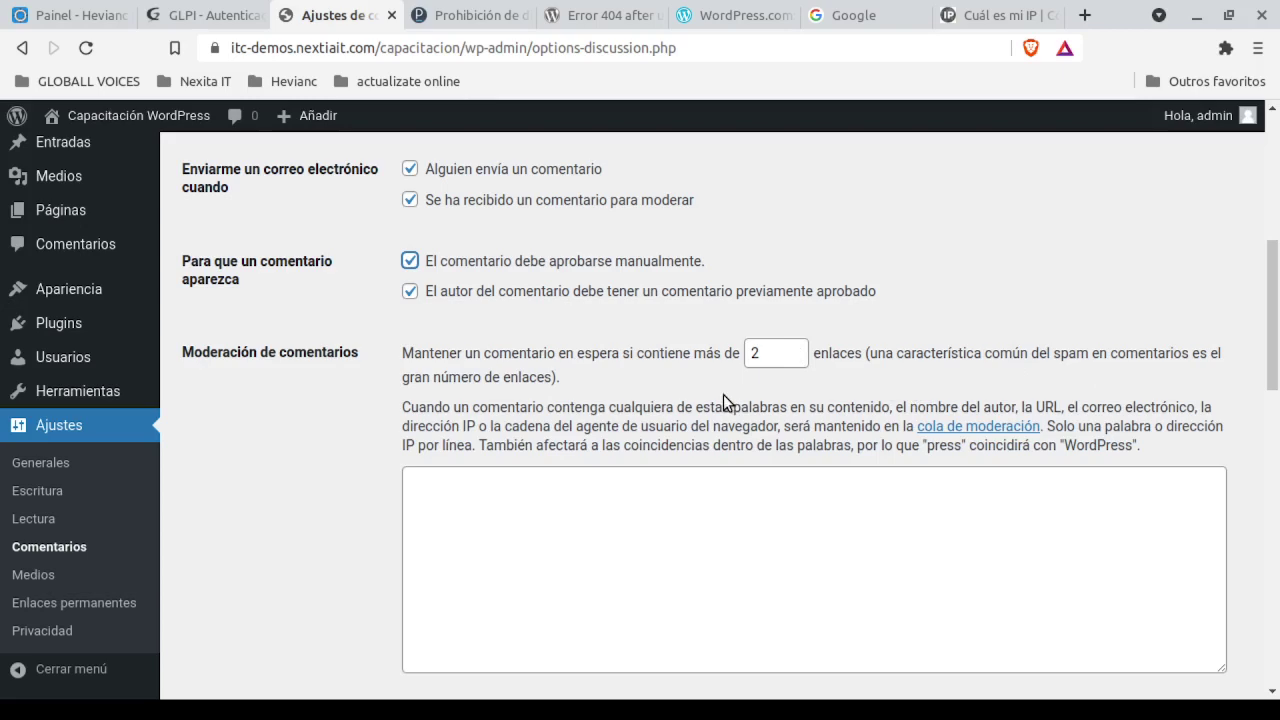
{"action": "scroll", "coordinate": [392, 420], "scroll_direction": "down", "scroll_amount": 3}
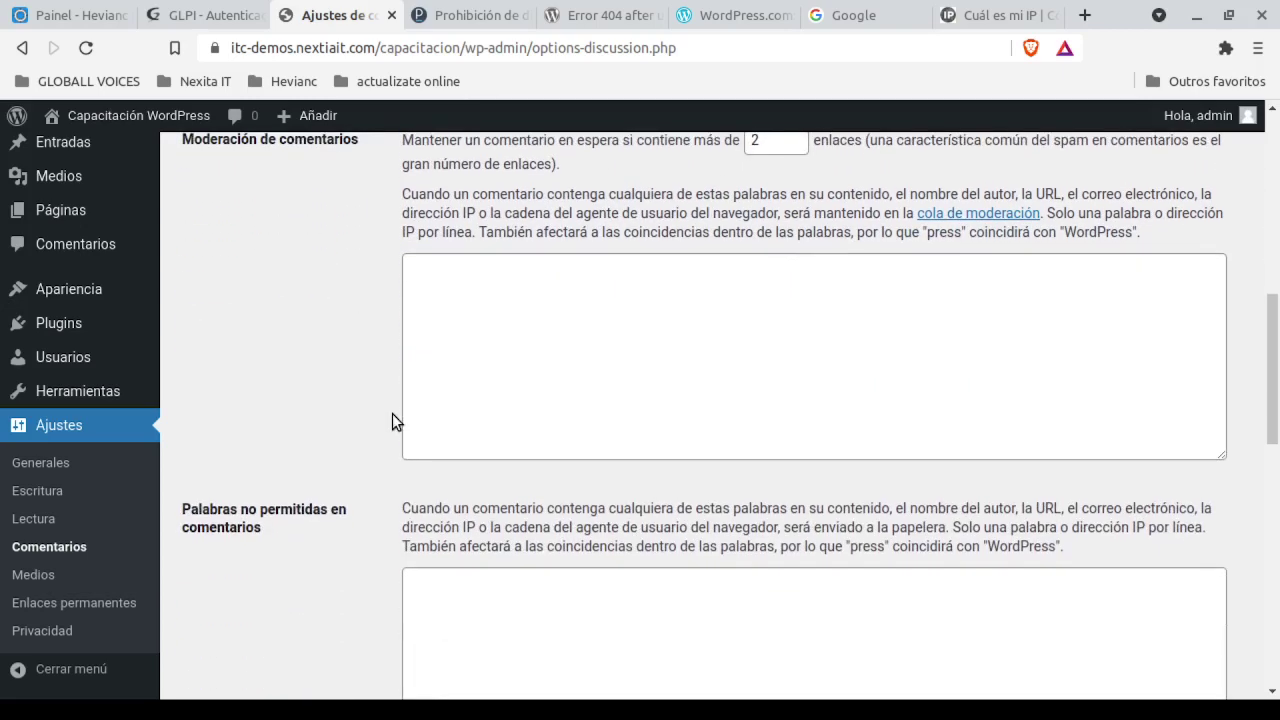
{"action": "scroll", "coordinate": [392, 420], "scroll_direction": "down", "scroll_amount": 3}
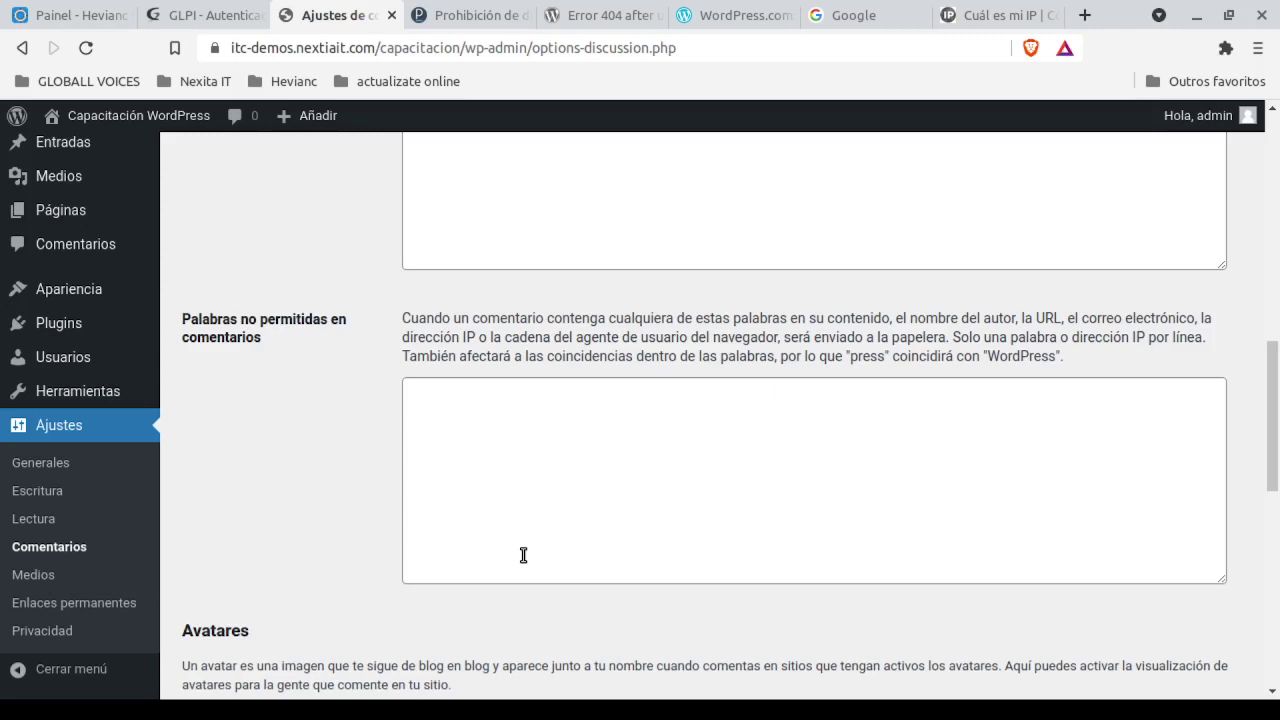
Review the avatar settings for comments: avatar visibility, maximum rating and the default avatar choices.
{"action": "scroll", "coordinate": [523, 555], "scroll_direction": "down", "scroll_amount": 3}
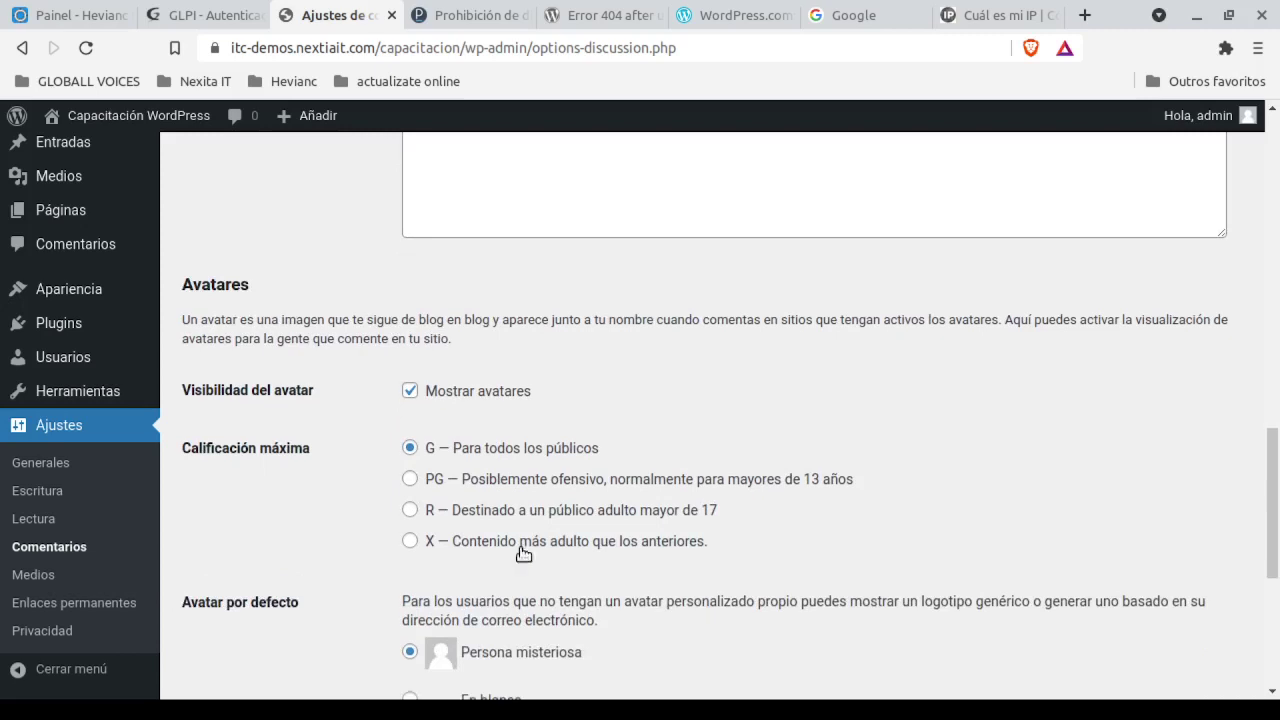
{"action": "scroll", "coordinate": [345, 446], "scroll_direction": "down", "scroll_amount": 1}
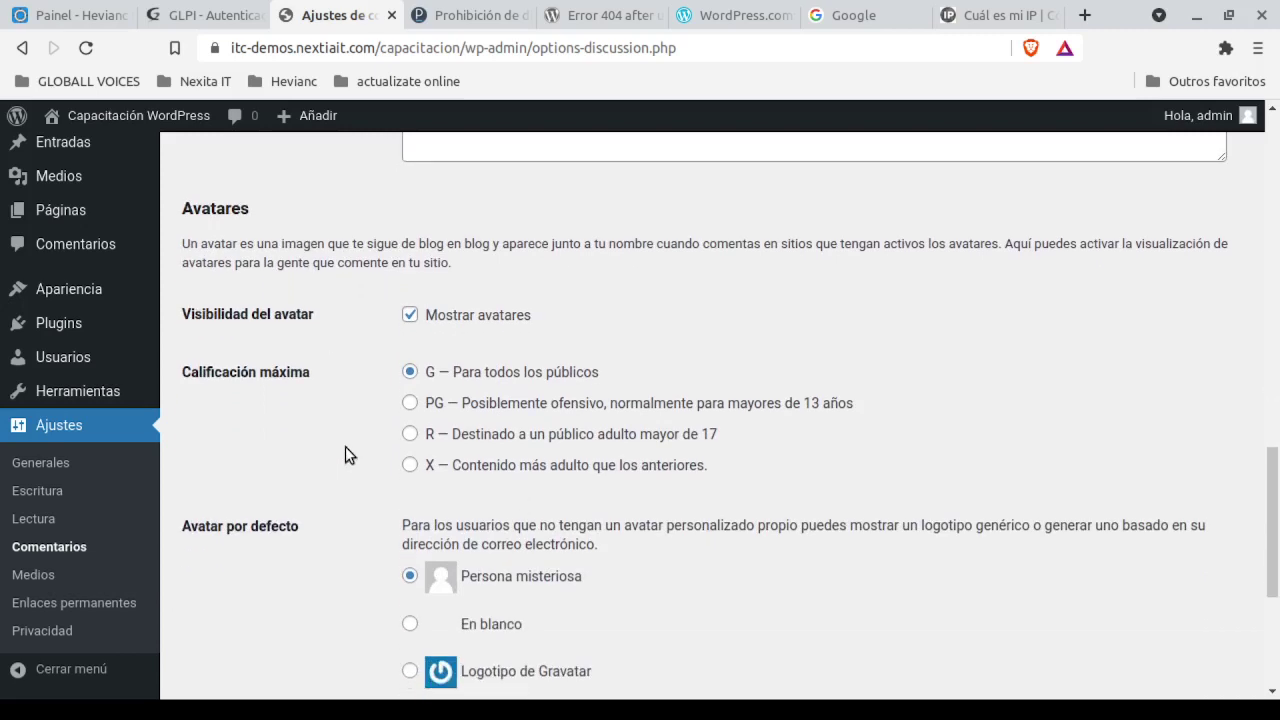
{"action": "scroll", "coordinate": [297, 486], "scroll_direction": "down", "scroll_amount": 1}
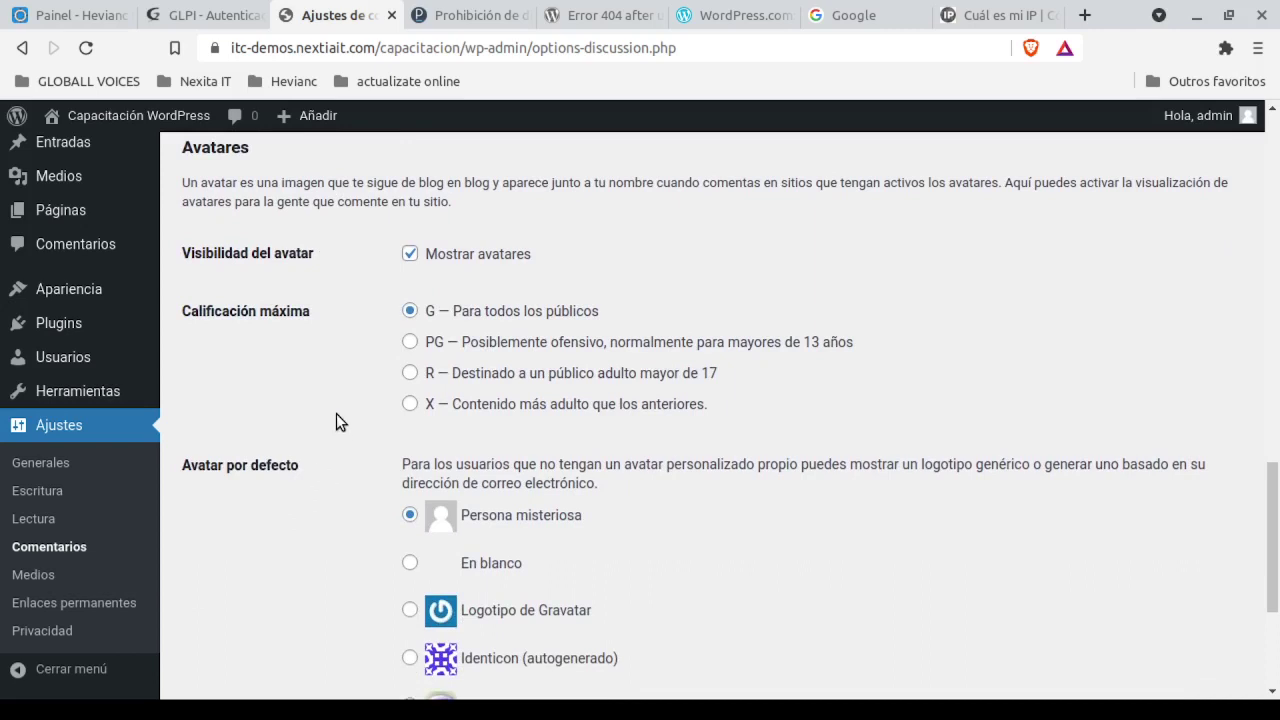
{"action": "scroll", "coordinate": [337, 414], "scroll_direction": "down", "scroll_amount": 2}
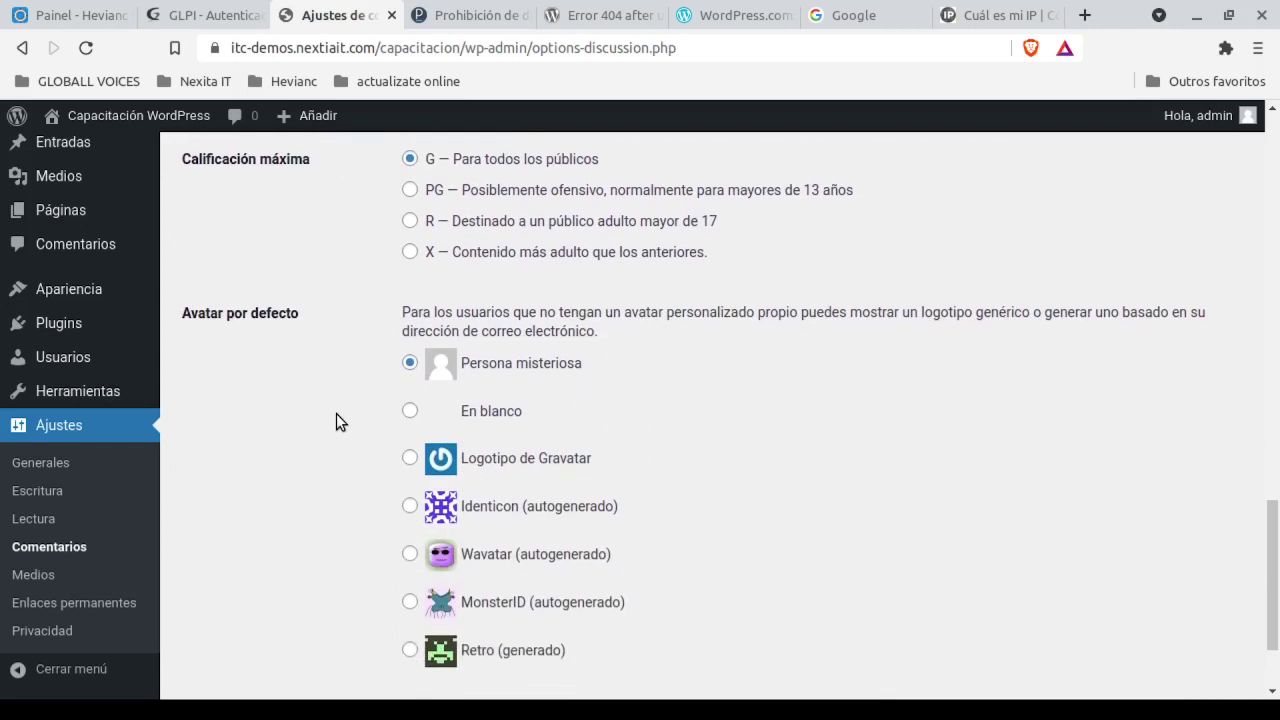
{"action": "scroll", "coordinate": [336, 413], "scroll_direction": "down", "scroll_amount": 1}
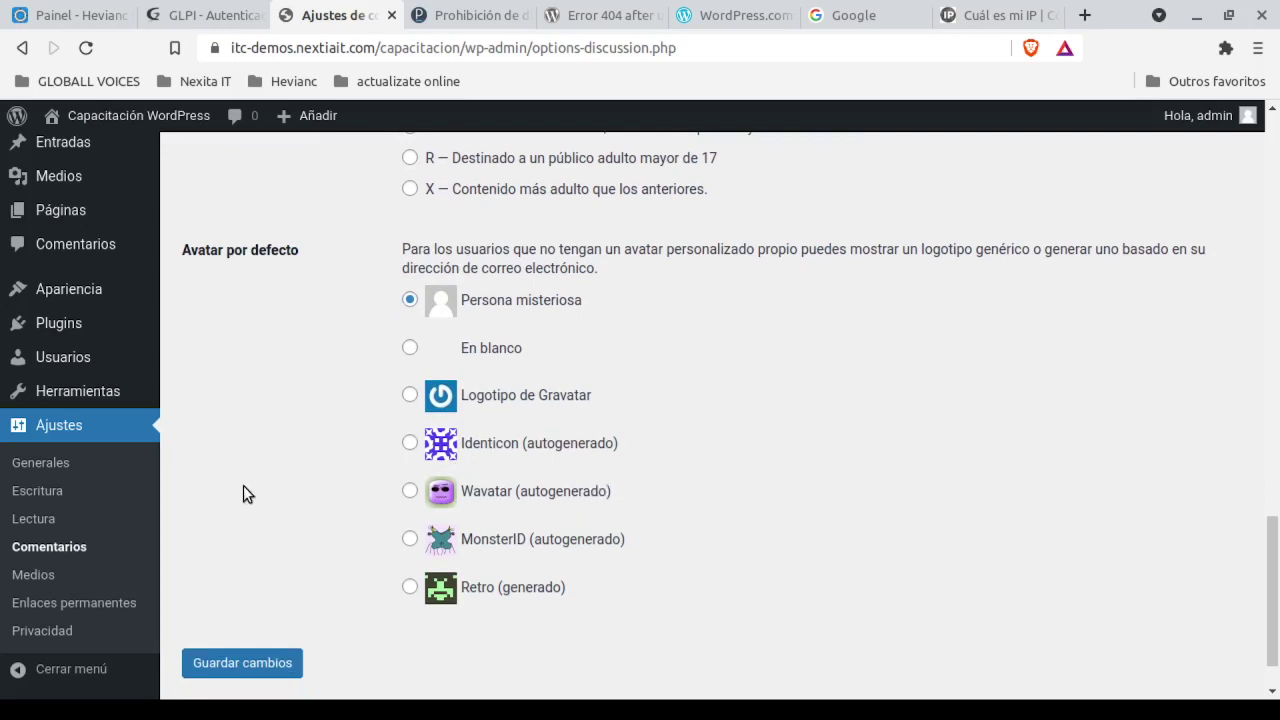
{"action": "scroll", "coordinate": [100, 494], "scroll_direction": "down", "scroll_amount": 1}
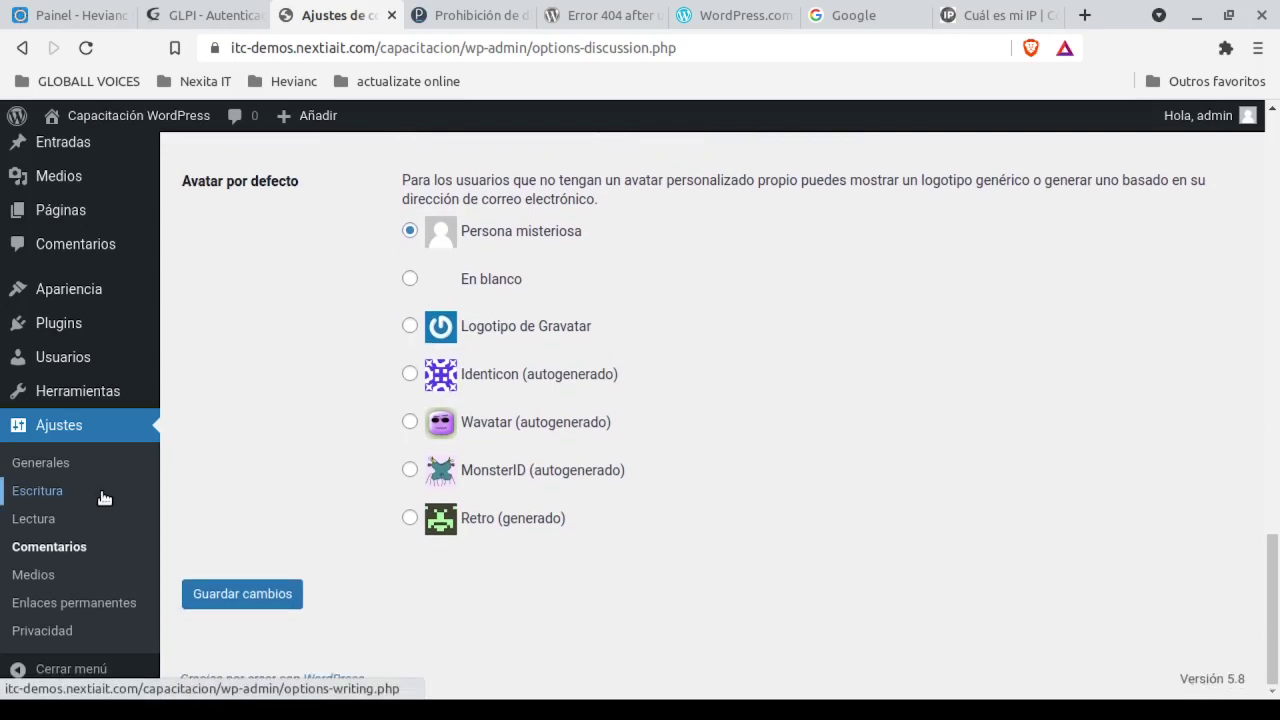
Open the media settings and review the thumbnail, medium and large image sizes and the upload folder option.
{"action": "left_click", "coordinate": [33, 575]}
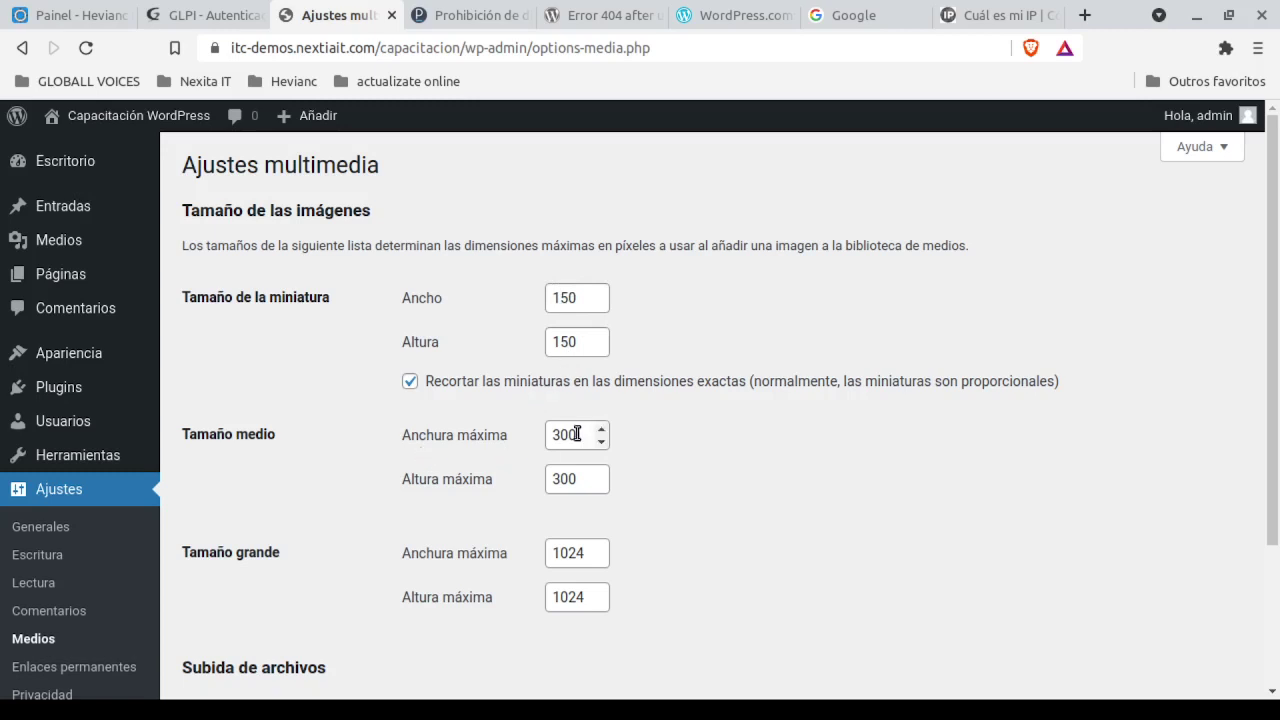
{"action": "scroll", "coordinate": [430, 580], "scroll_direction": "down", "scroll_amount": 1}
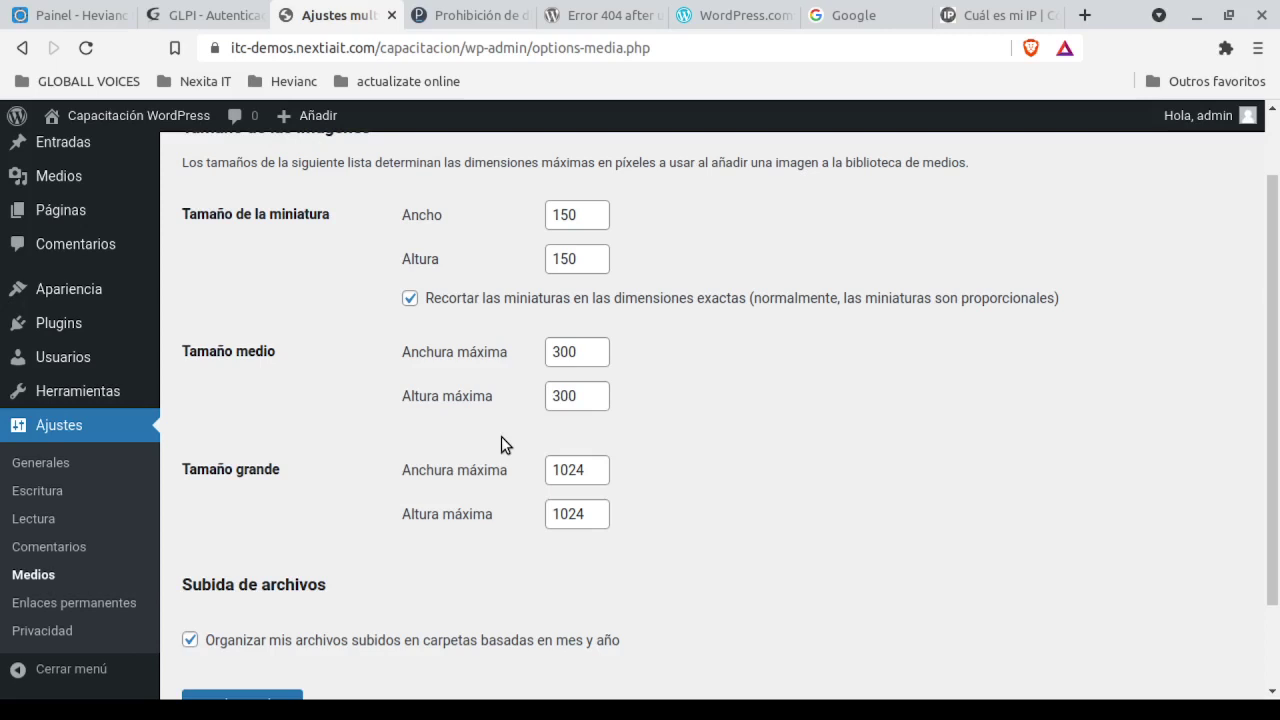
{"action": "scroll", "coordinate": [501, 445], "scroll_direction": "down", "scroll_amount": 2}
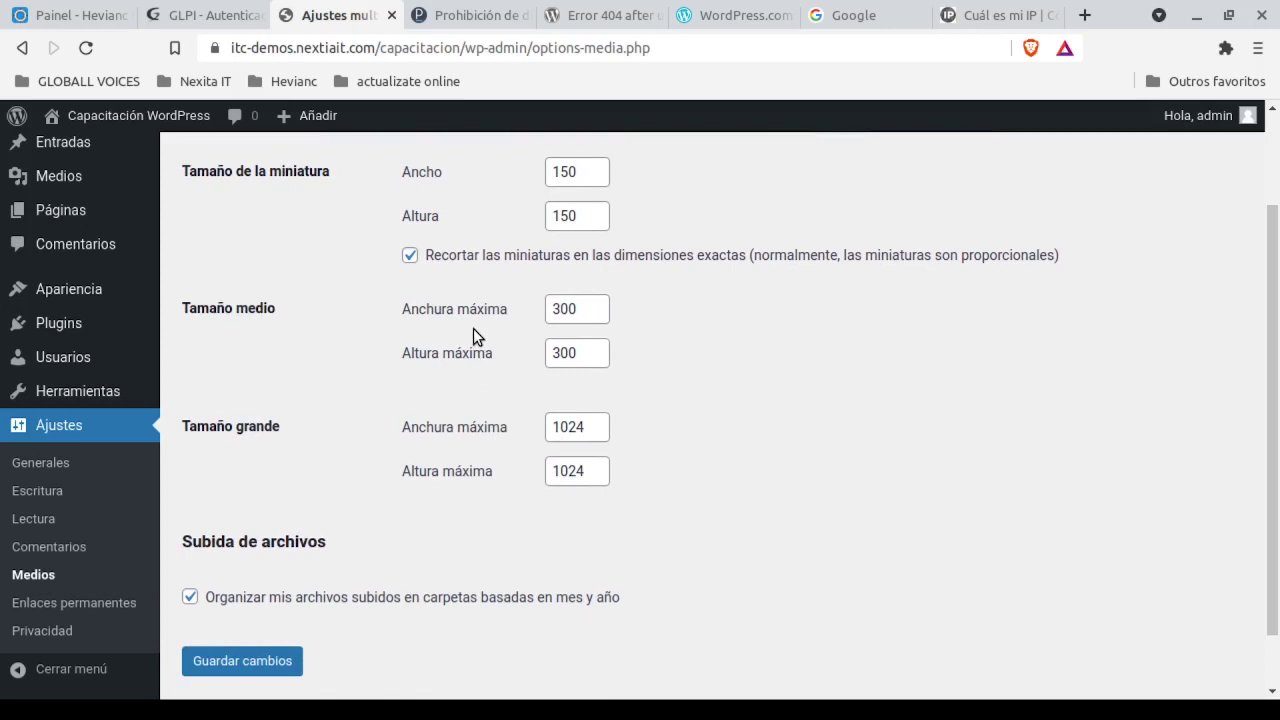
{"action": "scroll", "coordinate": [474, 335], "scroll_direction": "down", "scroll_amount": 1}
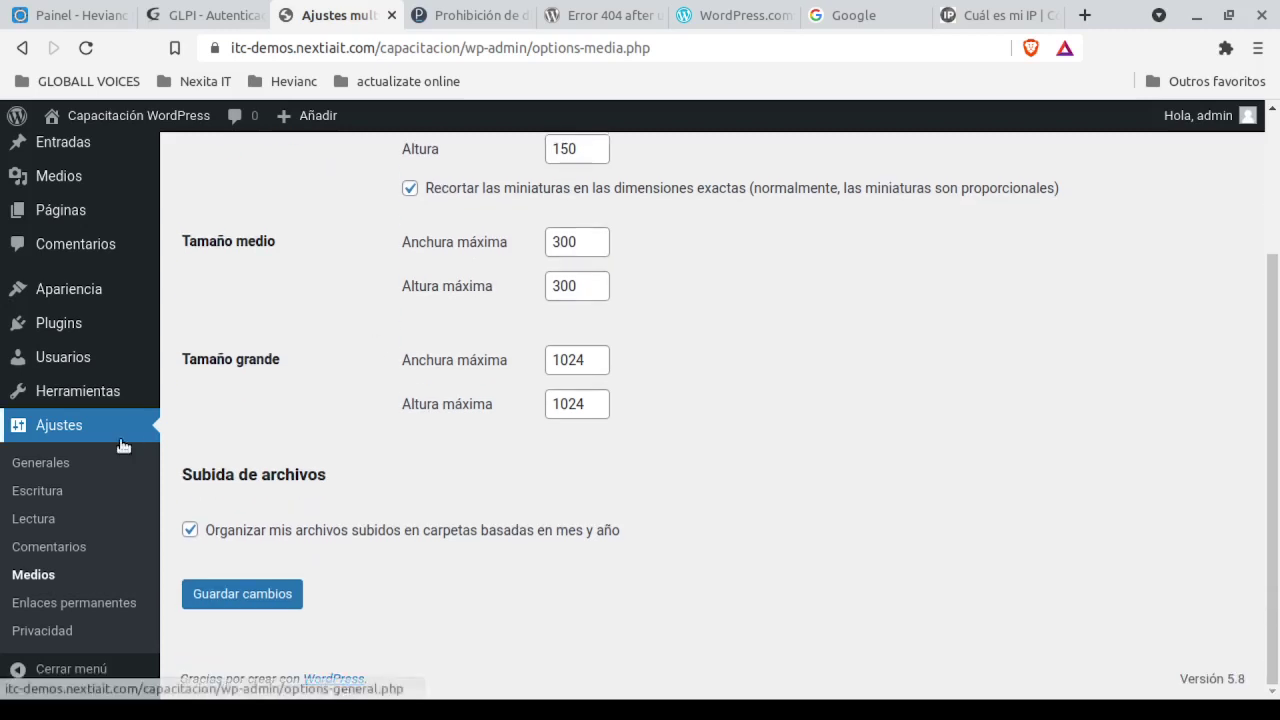
Open the permalink settings and examine the example URLs of the Simple and Día y nombre structures part by part.
{"action": "left_click", "coordinate": [64, 606]}
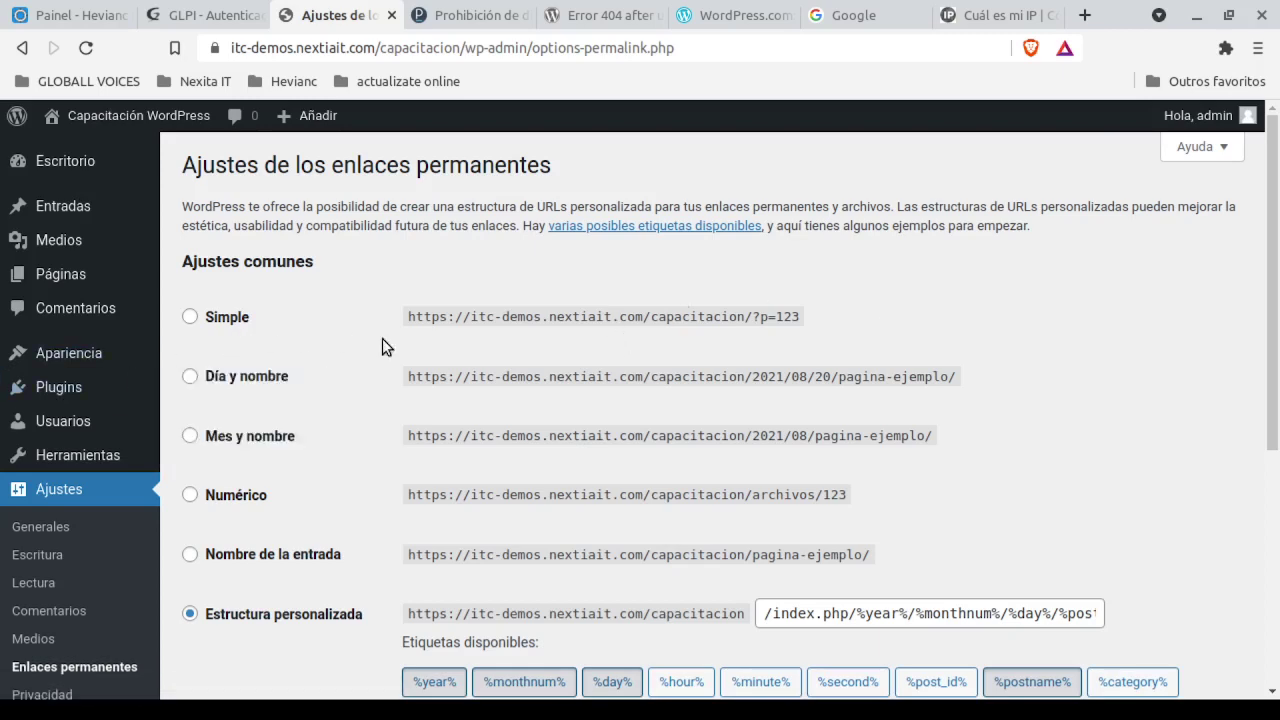
{"action": "double_click", "coordinate": [690, 318]}
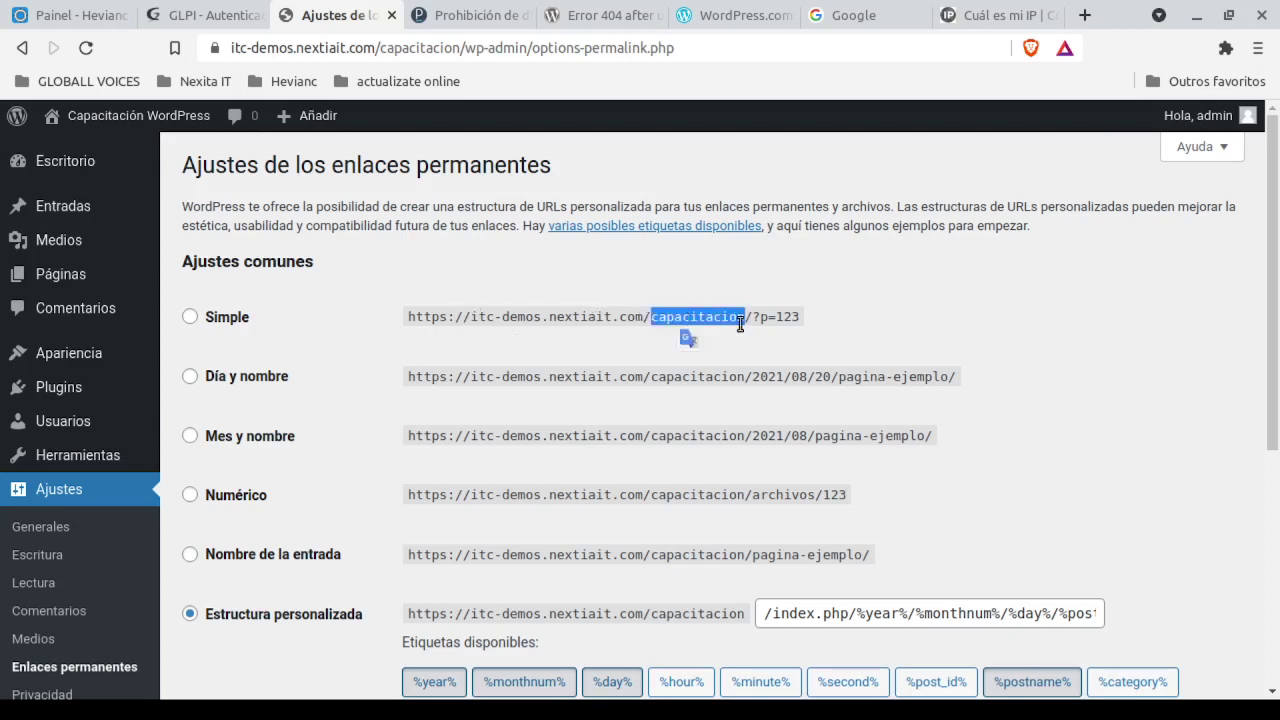
{"action": "left_click_drag", "start_coordinate": [754, 318], "coordinate": [811, 316]}
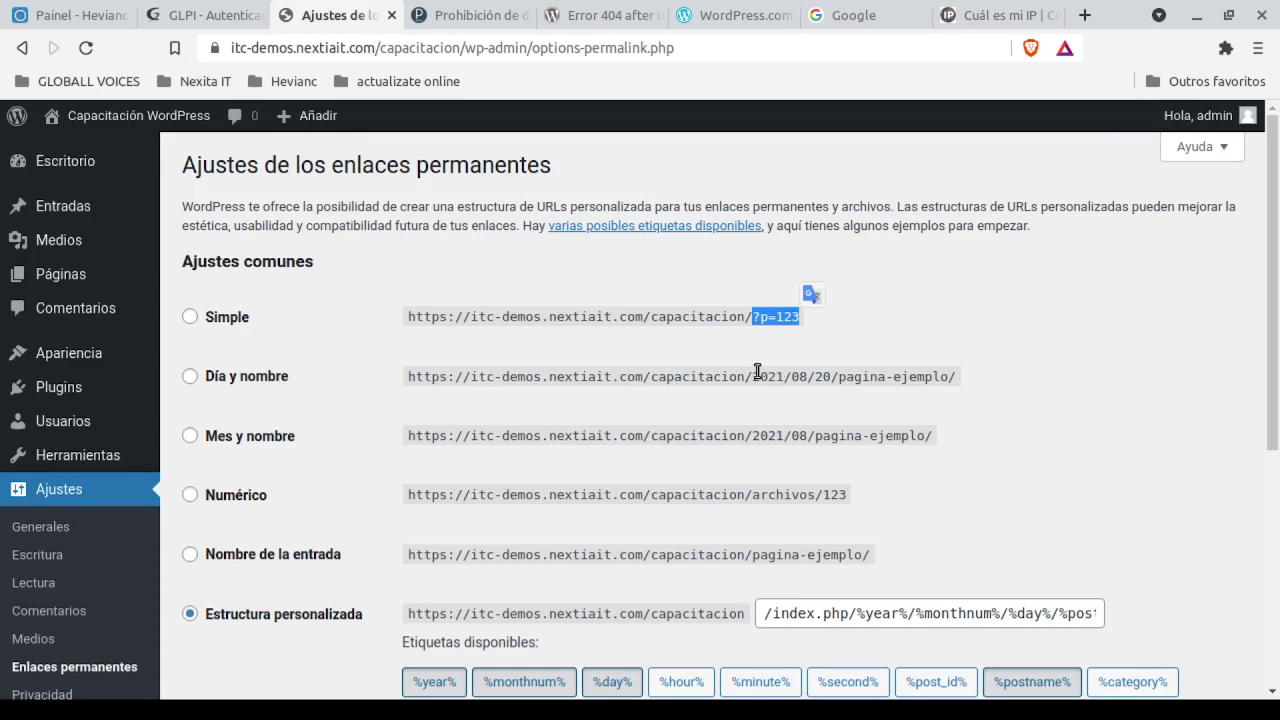
{"action": "double_click", "coordinate": [726, 380]}
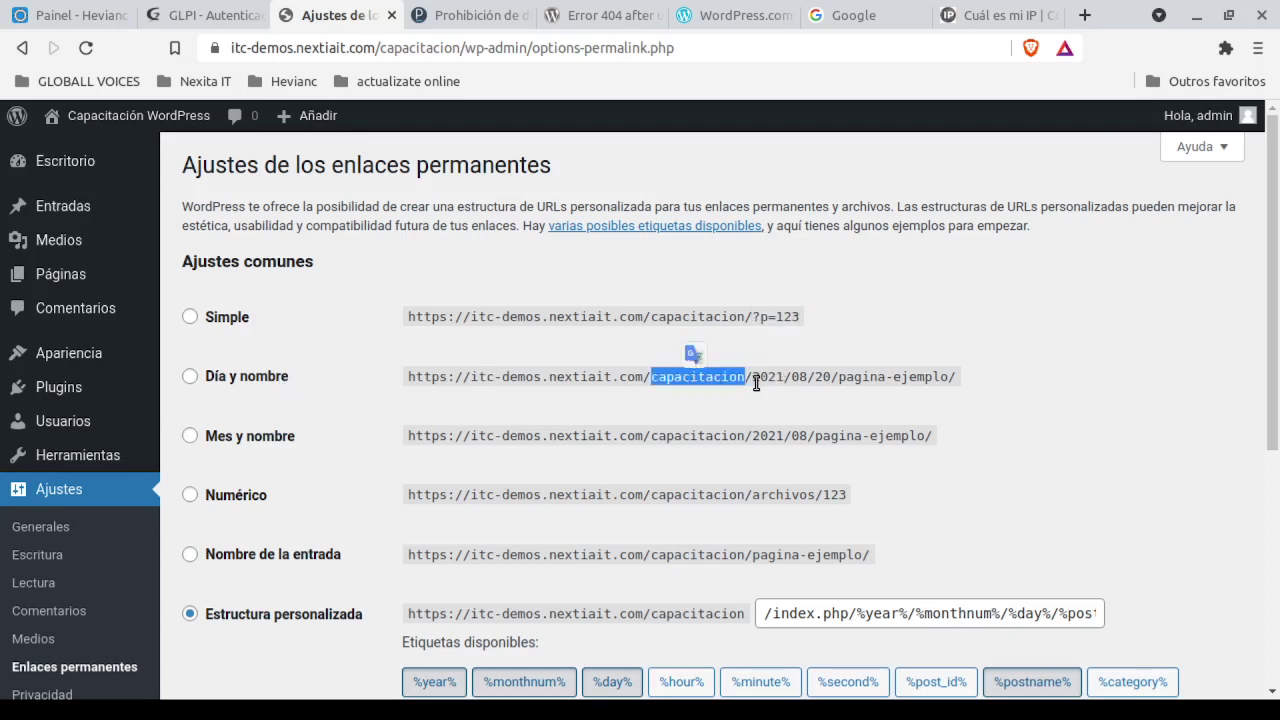
{"action": "left_click_drag", "start_coordinate": [756, 380], "coordinate": [783, 372]}
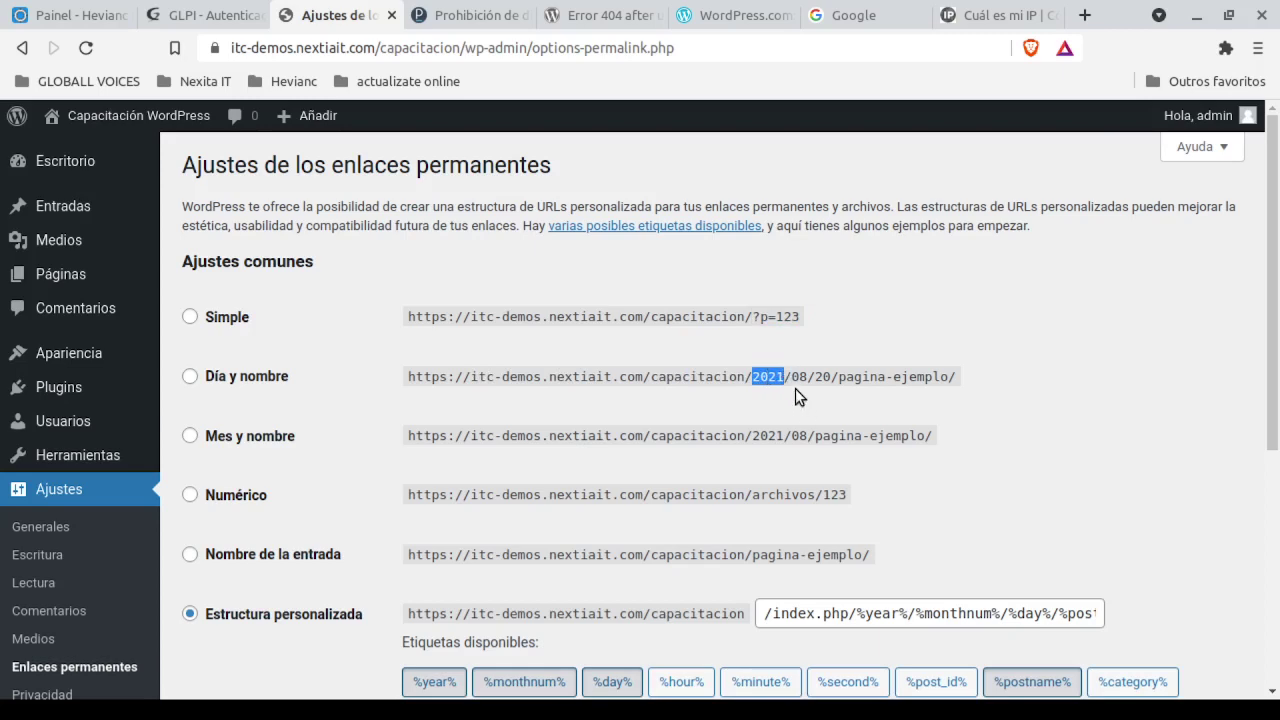
{"action": "left_click", "coordinate": [800, 378]}
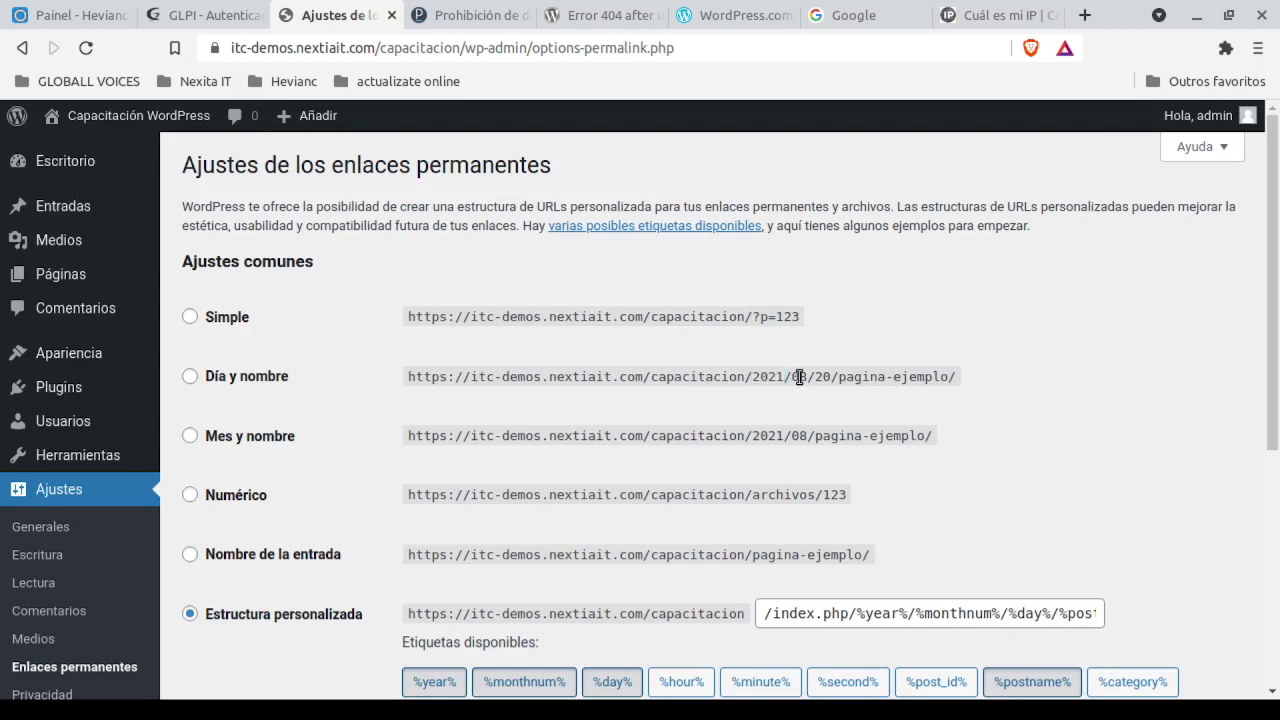
{"action": "double_click", "coordinate": [853, 374]}
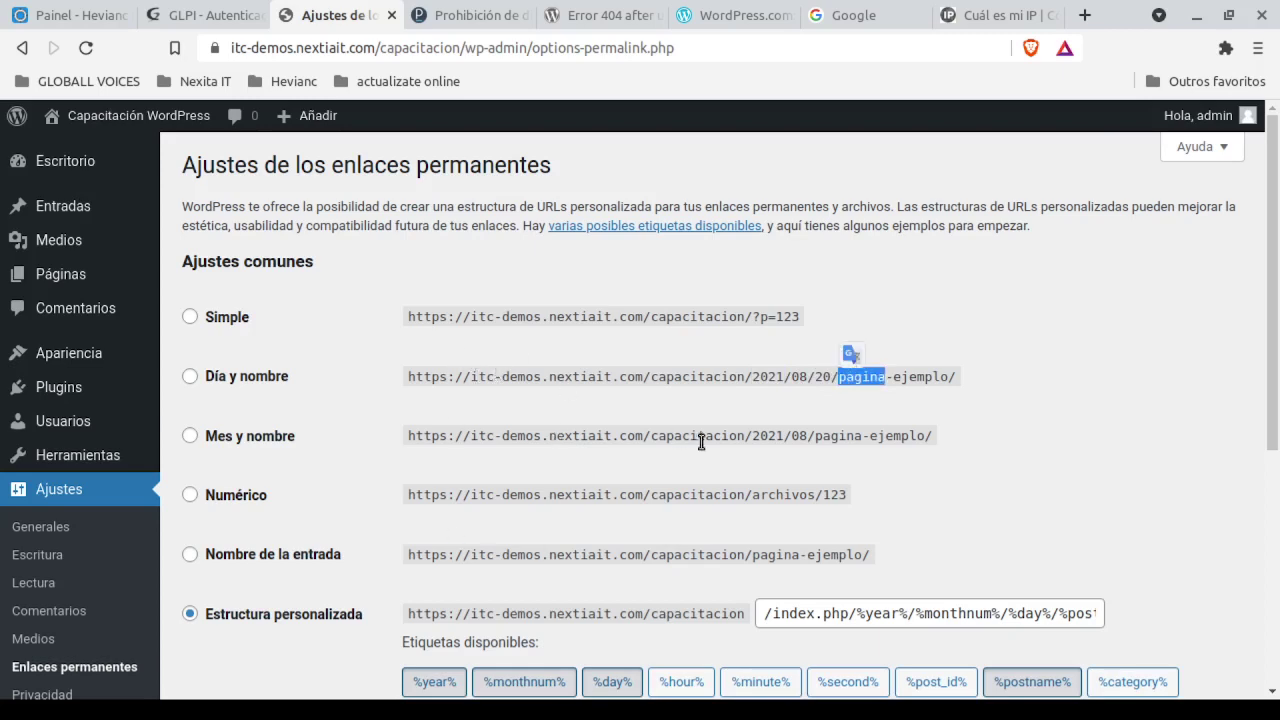
Compare the query part of the Simple permalink with the page name in the Mes y nombre example.
{"action": "scroll", "coordinate": [701, 440], "scroll_direction": "down", "scroll_amount": 1}
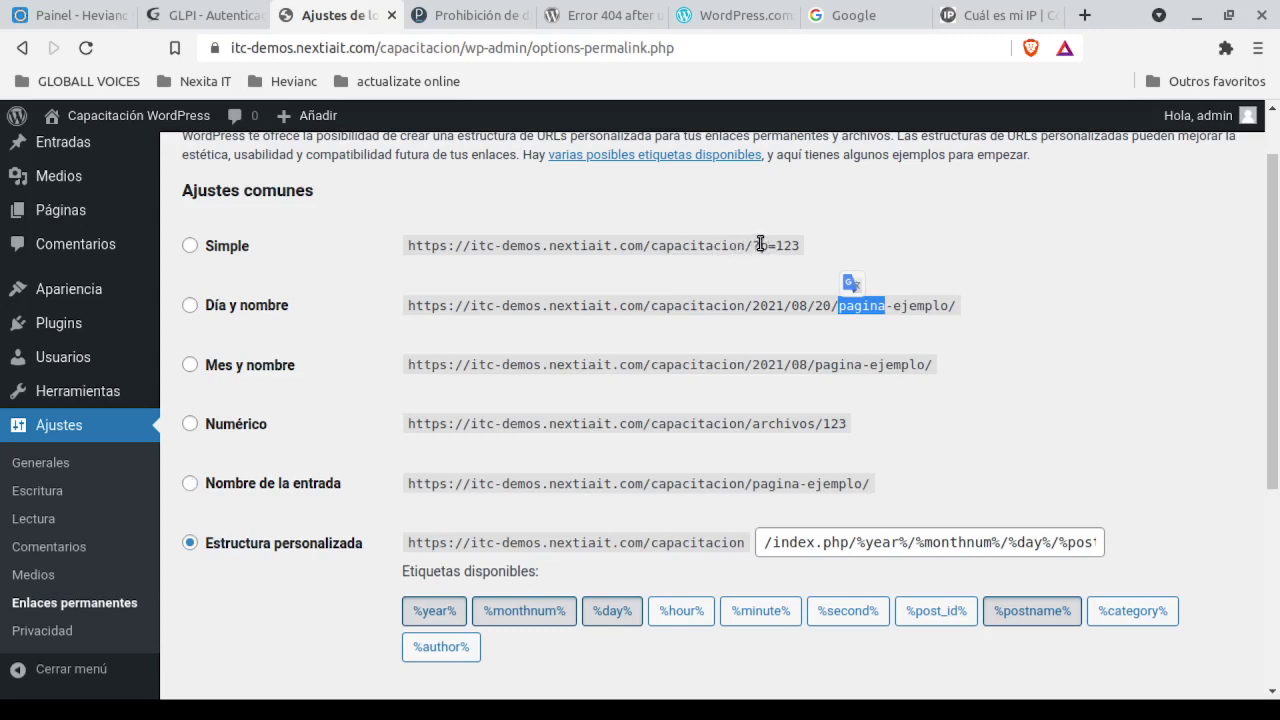
{"action": "left_click_drag", "start_coordinate": [753, 245], "coordinate": [768, 246]}
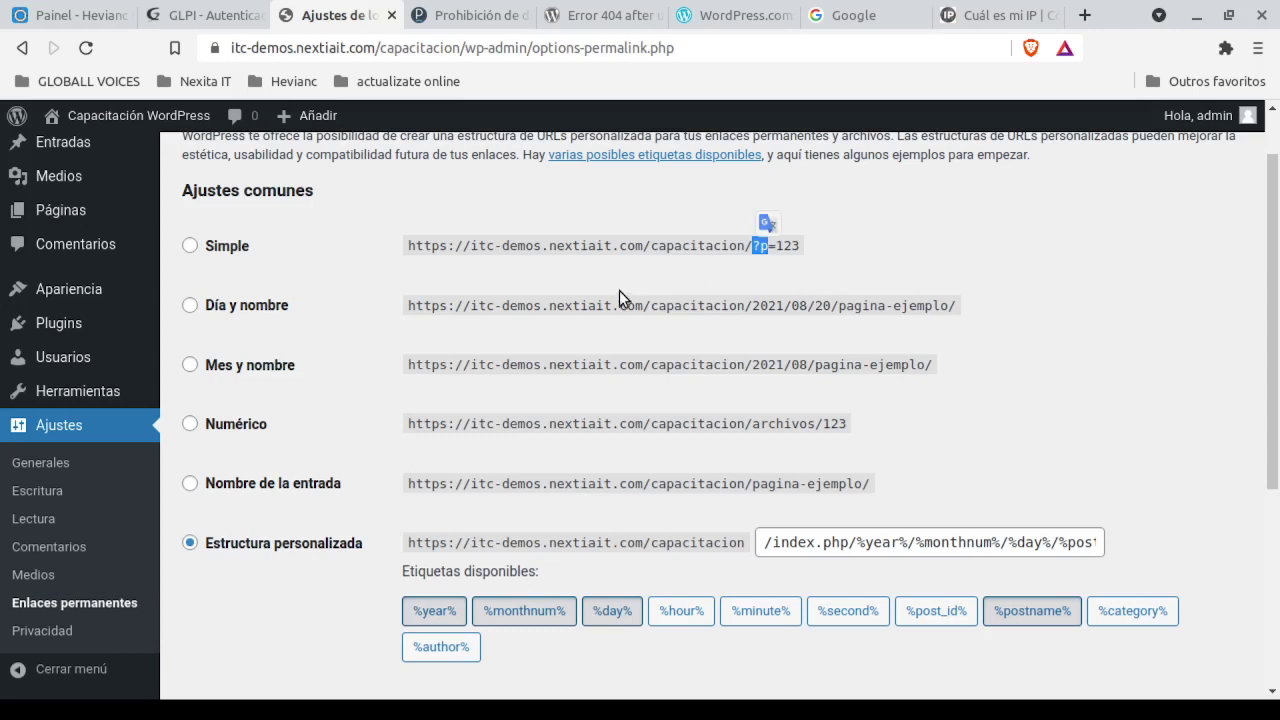
{"action": "left_click", "coordinate": [523, 276]}
{"action": "left_click_drag", "start_coordinate": [815, 364], "coordinate": [928, 360]}
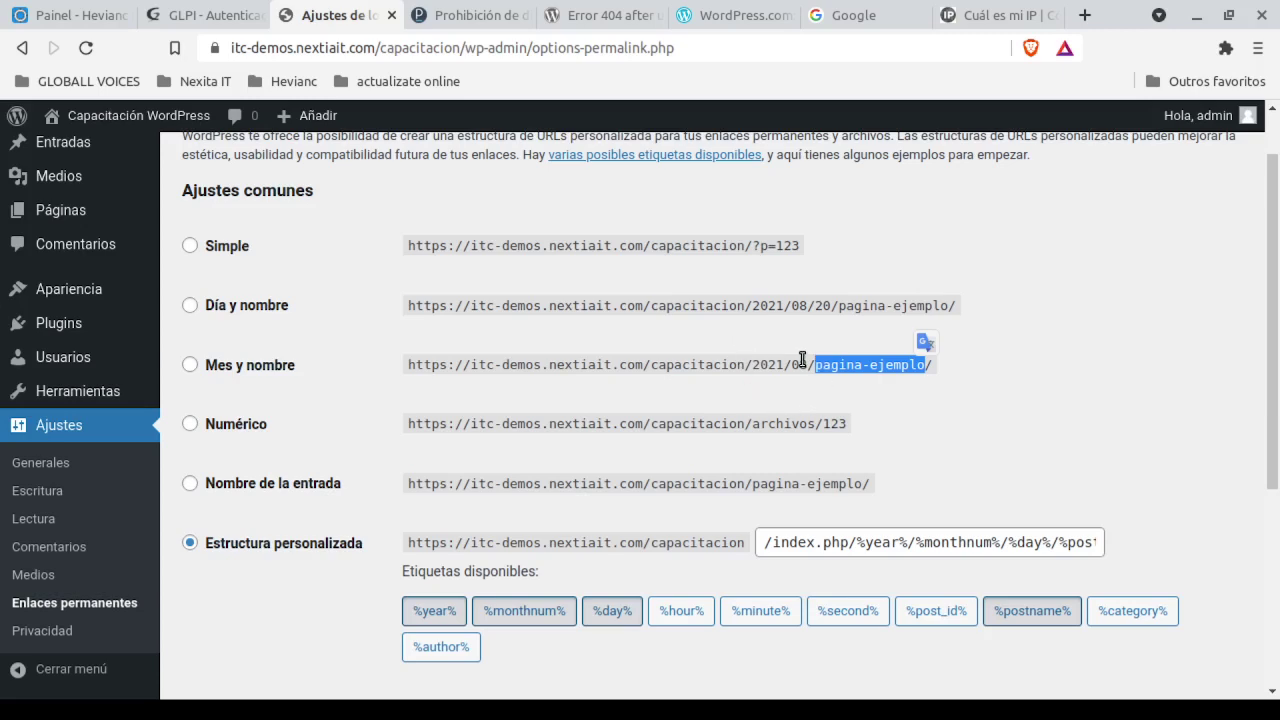
{"action": "scroll", "coordinate": [802, 358], "scroll_direction": "down", "scroll_amount": 3}
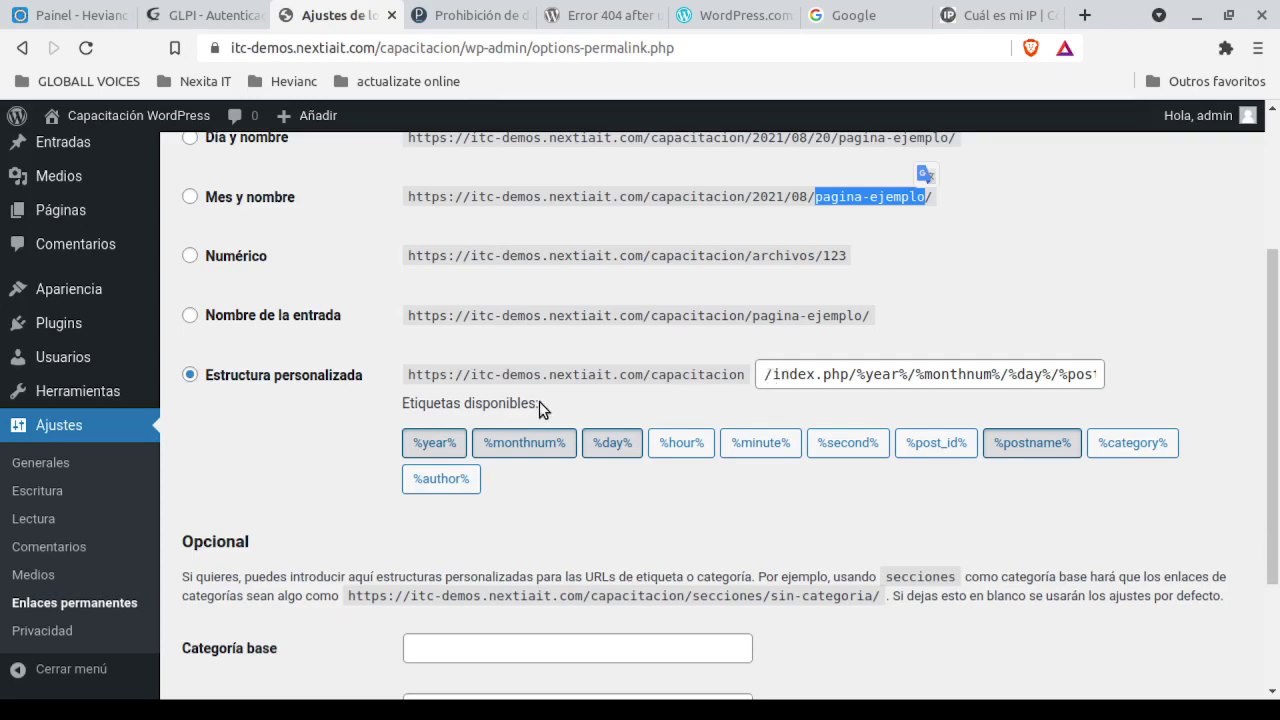
Choose Nombre de la entrada as the permalink structure and check the optional category and tag base fields.
{"action": "double_click", "coordinate": [669, 375]}
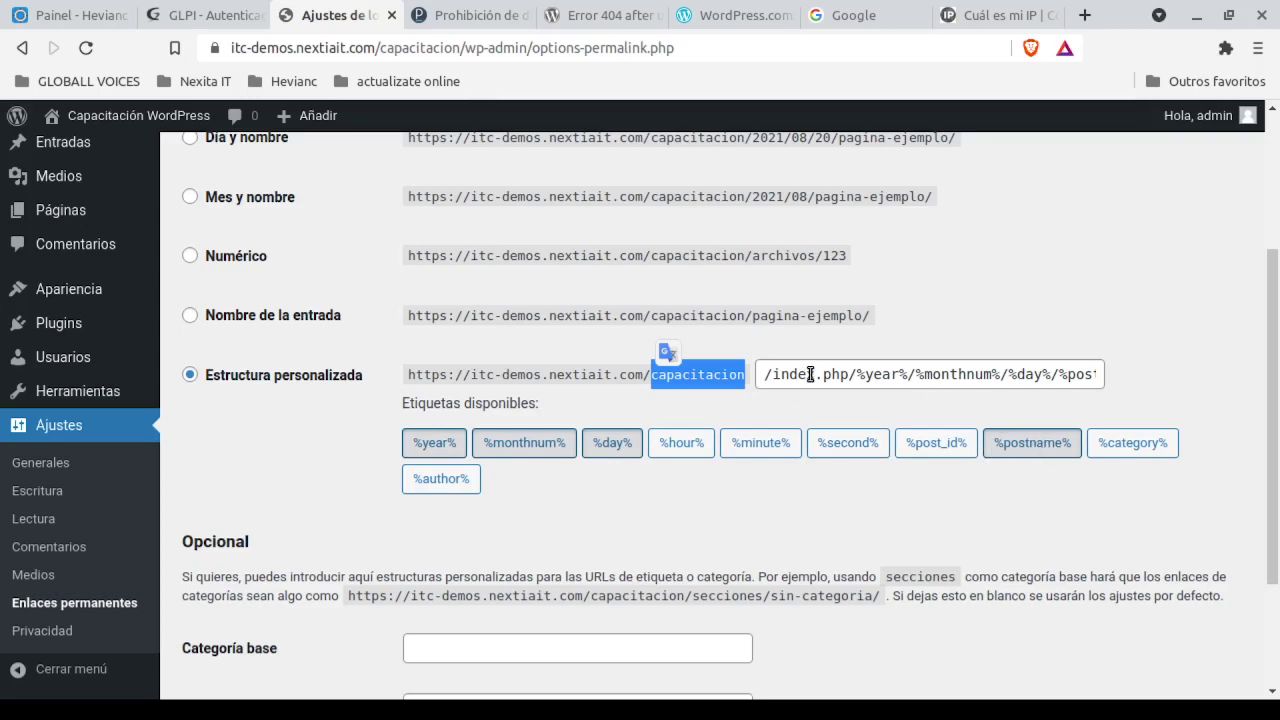
{"action": "left_click", "coordinate": [274, 320]}
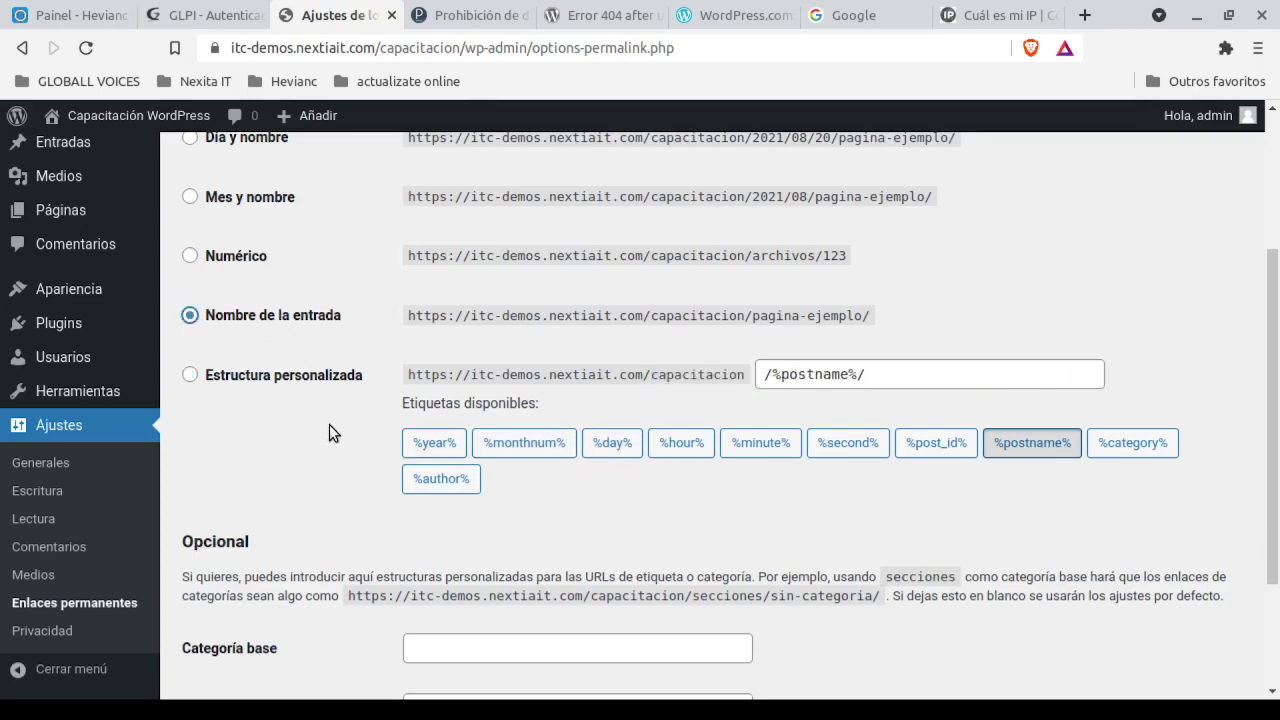
{"action": "scroll", "coordinate": [331, 432], "scroll_direction": "down", "scroll_amount": 3}
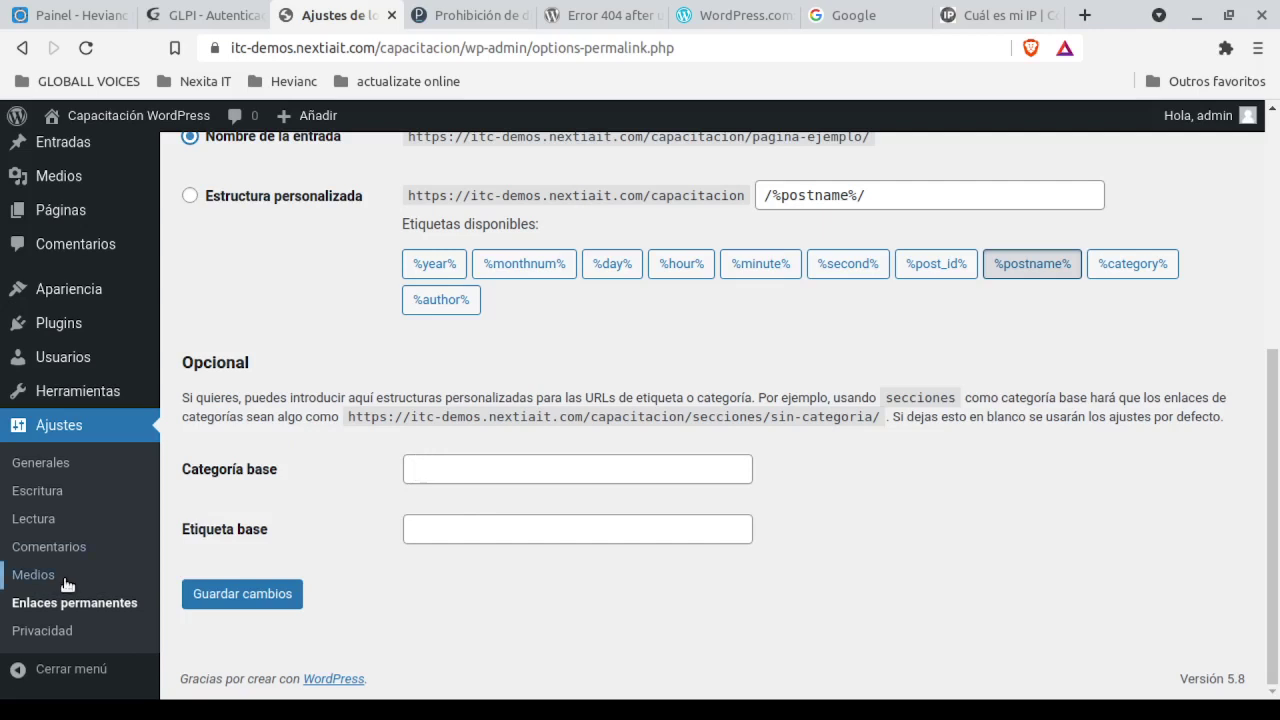
Open the privacy settings and review the options for creating or changing the privacy policy page.
{"action": "left_click", "coordinate": [64, 630]}
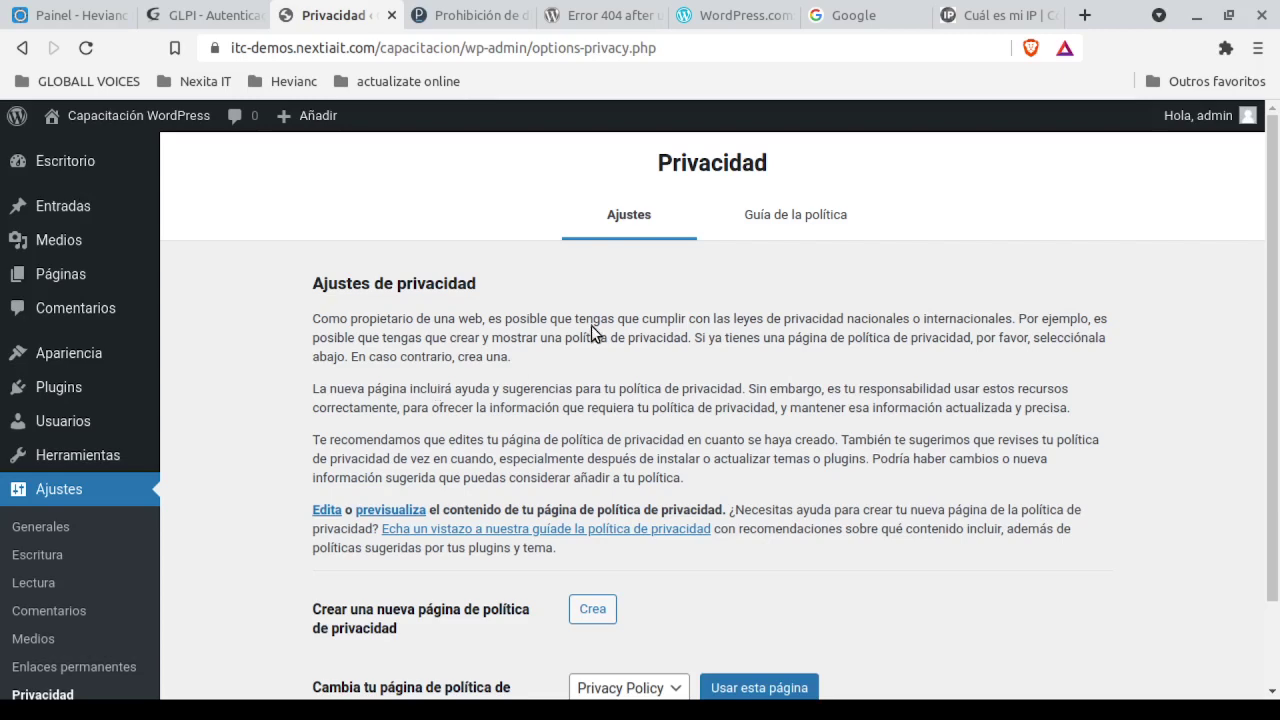
{"action": "scroll", "coordinate": [694, 318], "scroll_direction": "down", "scroll_amount": 2}
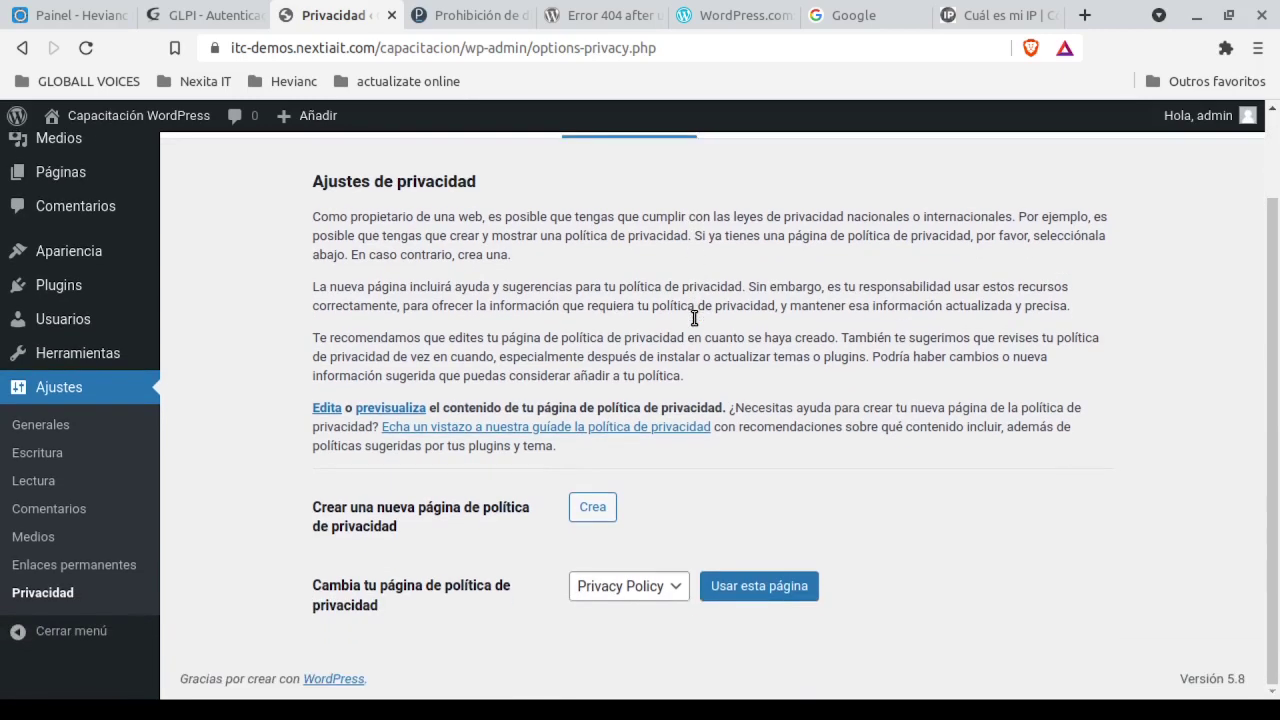
{"action": "scroll", "coordinate": [693, 318], "scroll_direction": "up", "scroll_amount": 1}
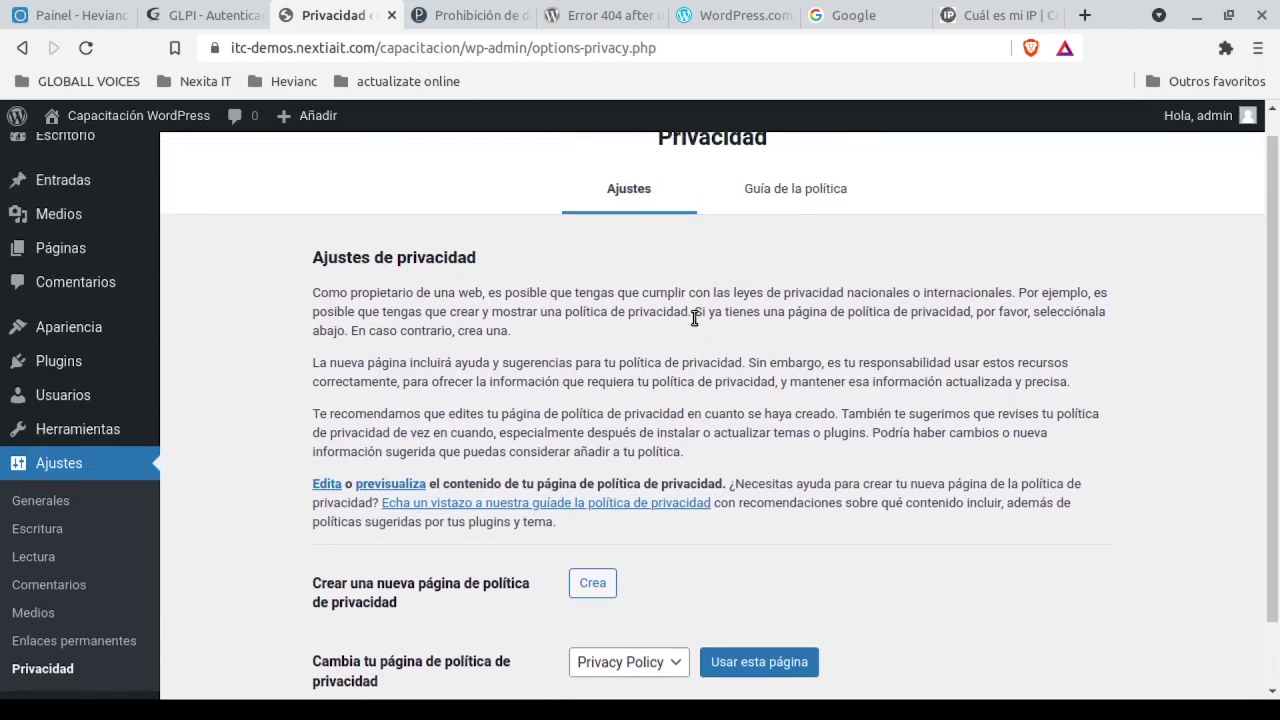
{"action": "scroll", "coordinate": [602, 292], "scroll_direction": "up", "scroll_amount": 1}
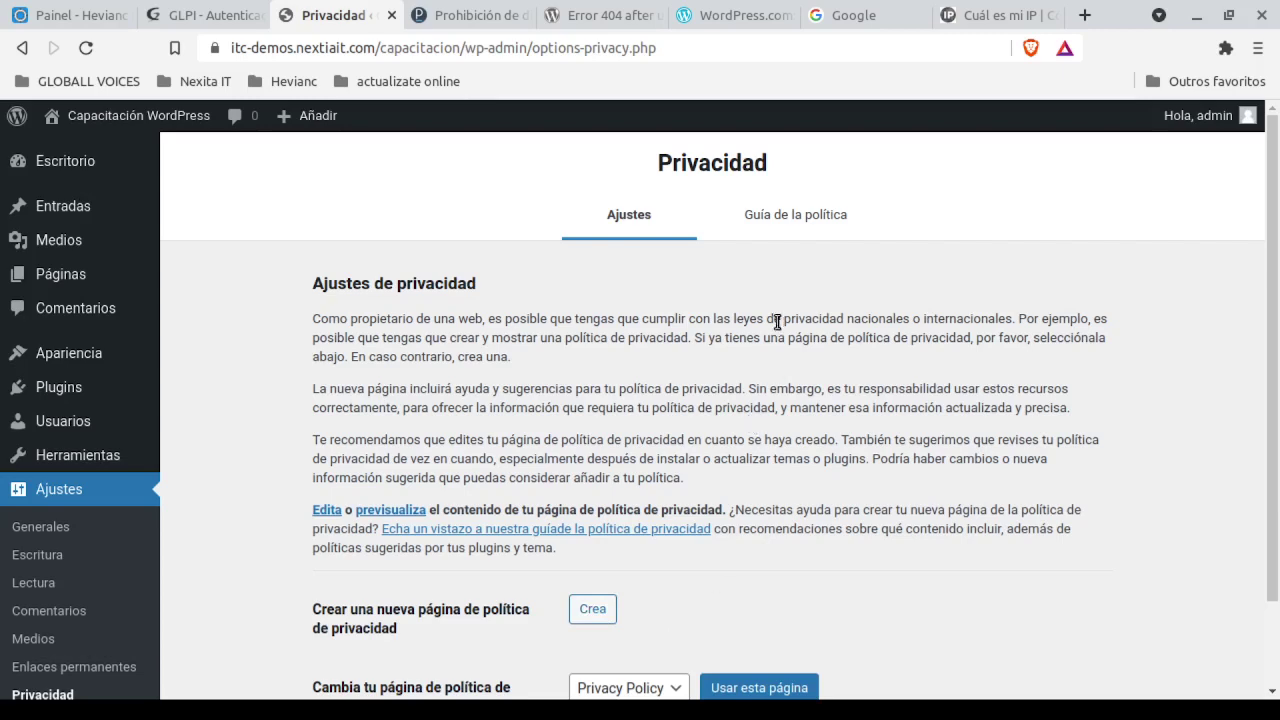
{"action": "scroll", "coordinate": [725, 334], "scroll_direction": "down", "scroll_amount": 1}
{"action": "scroll", "coordinate": [725, 334], "scroll_direction": "up", "scroll_amount": 1}
Open the privacy policy guide and look through its introduction and the policy sections for WordPress and Twenty Twenty-One.
{"action": "left_click", "coordinate": [762, 220]}
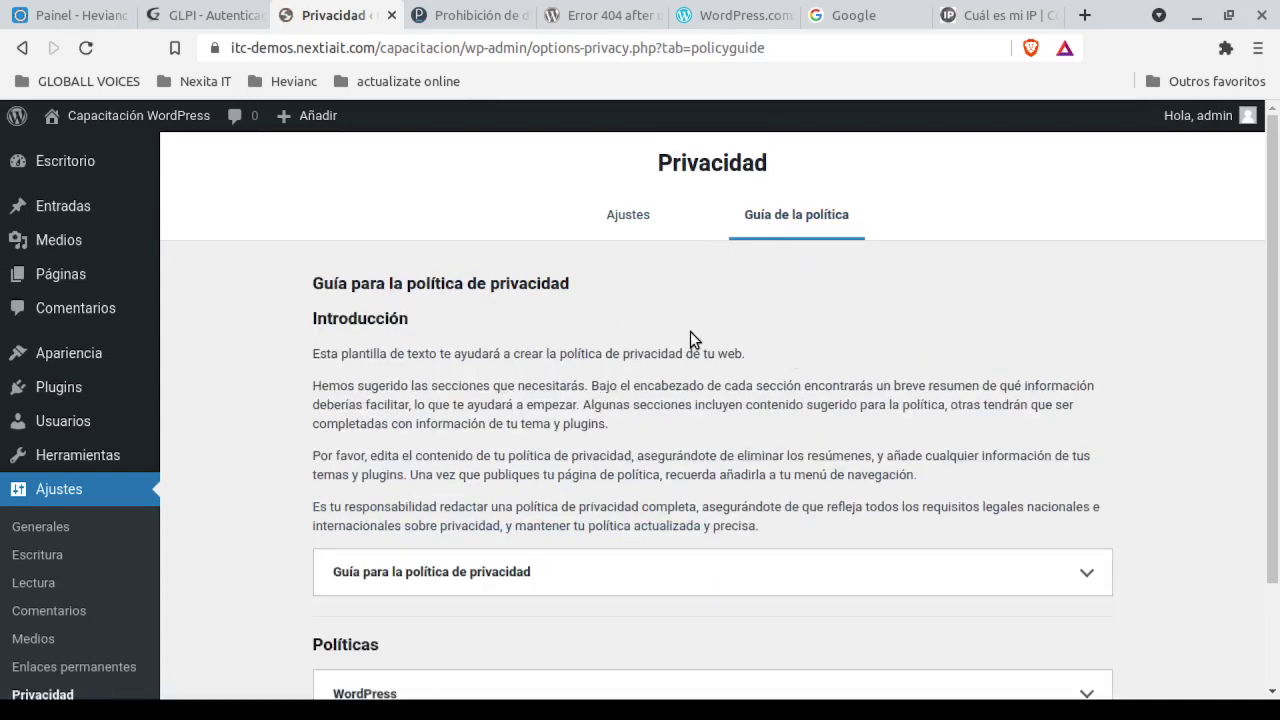
{"action": "scroll", "coordinate": [690, 340], "scroll_direction": "down", "scroll_amount": 3}
{"action": "scroll", "coordinate": [690, 340], "scroll_direction": "up", "scroll_amount": 3}
{"action": "scroll", "coordinate": [86, 495], "scroll_direction": "down", "scroll_amount": 2}
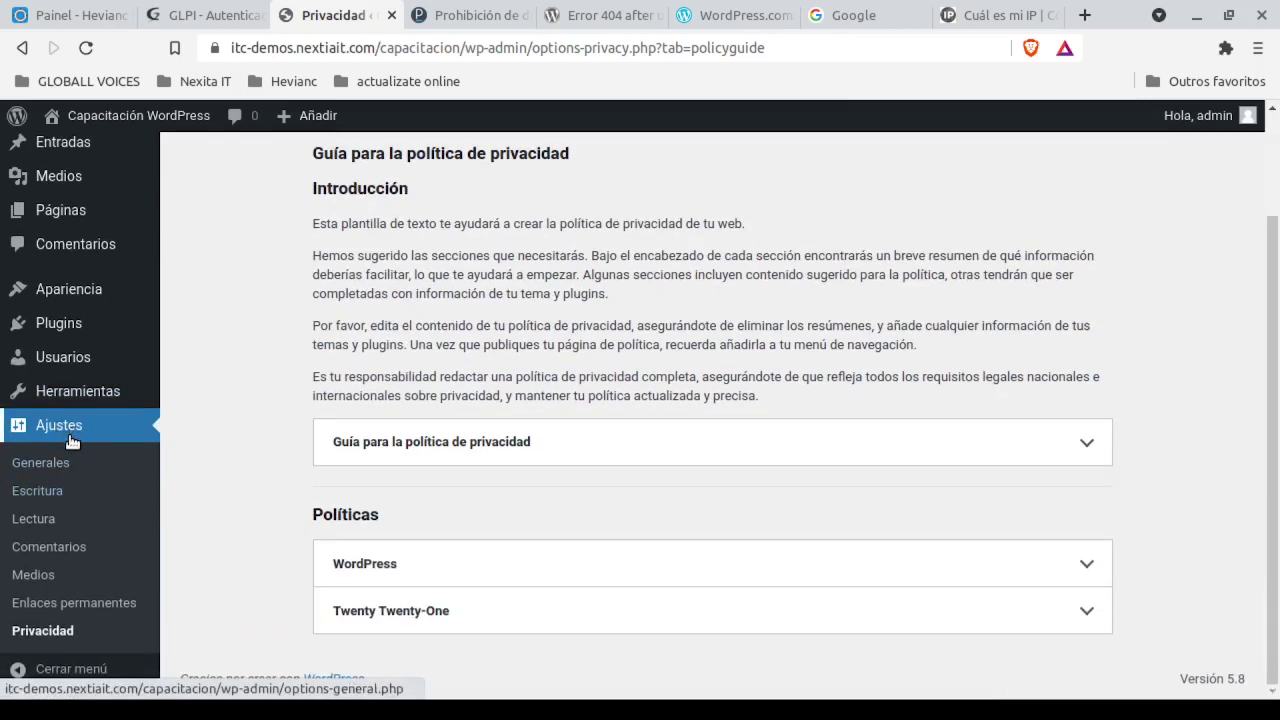
{"action": "scroll", "coordinate": [70, 441], "scroll_direction": "up", "scroll_amount": 2}
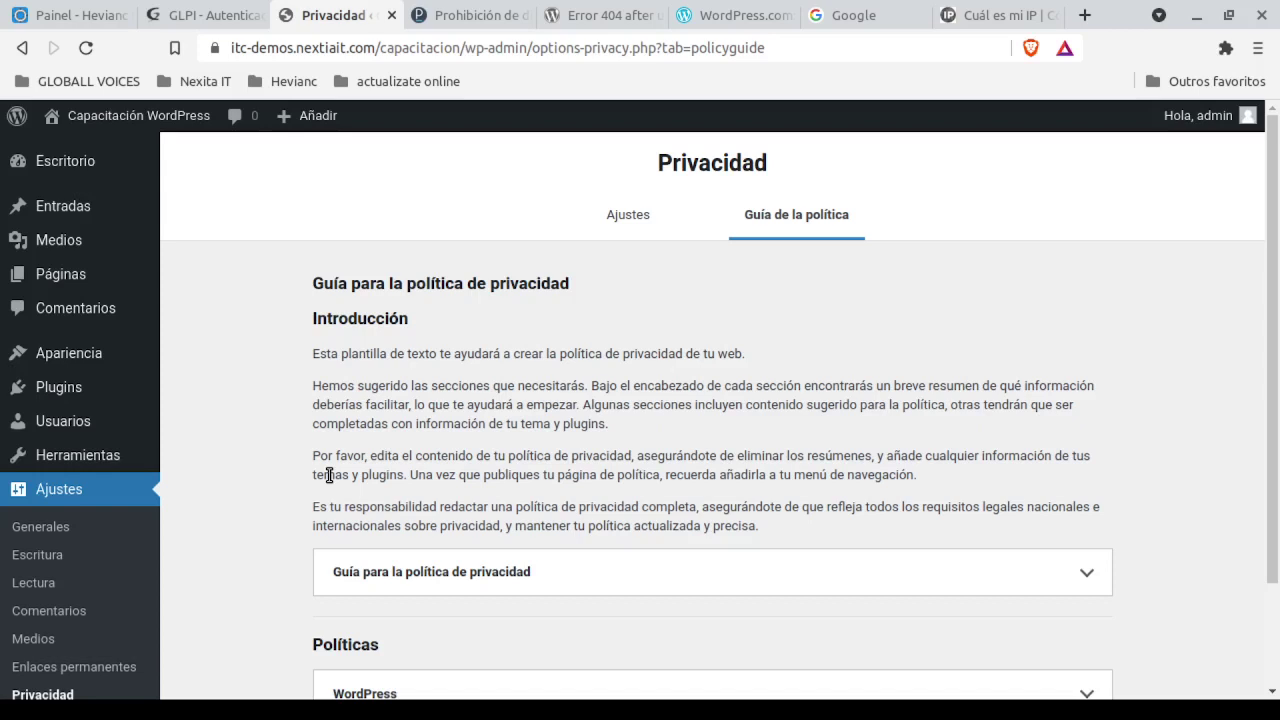
Open the installed themes and look over Twenty Twenty-One, Twenty Nineteen and Twenty Twenty.
{"action": "mouse_move", "coordinate": [77, 360]}
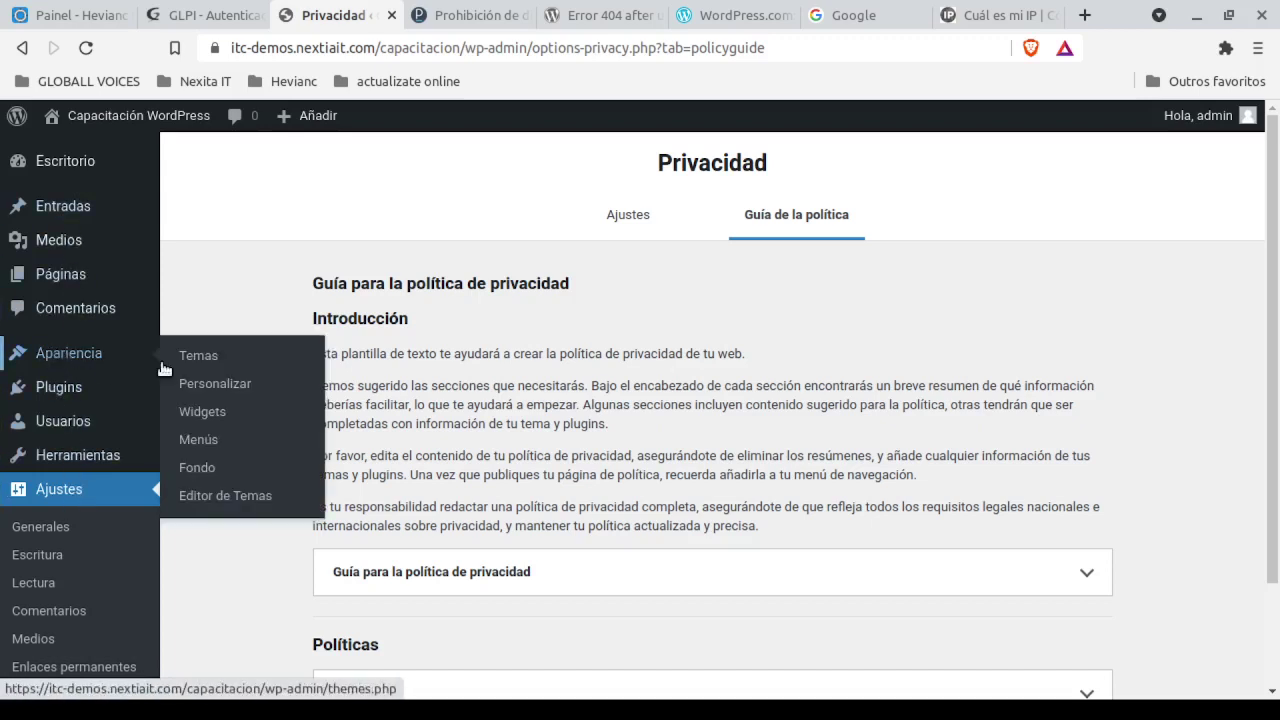
{"action": "left_click", "coordinate": [206, 358]}
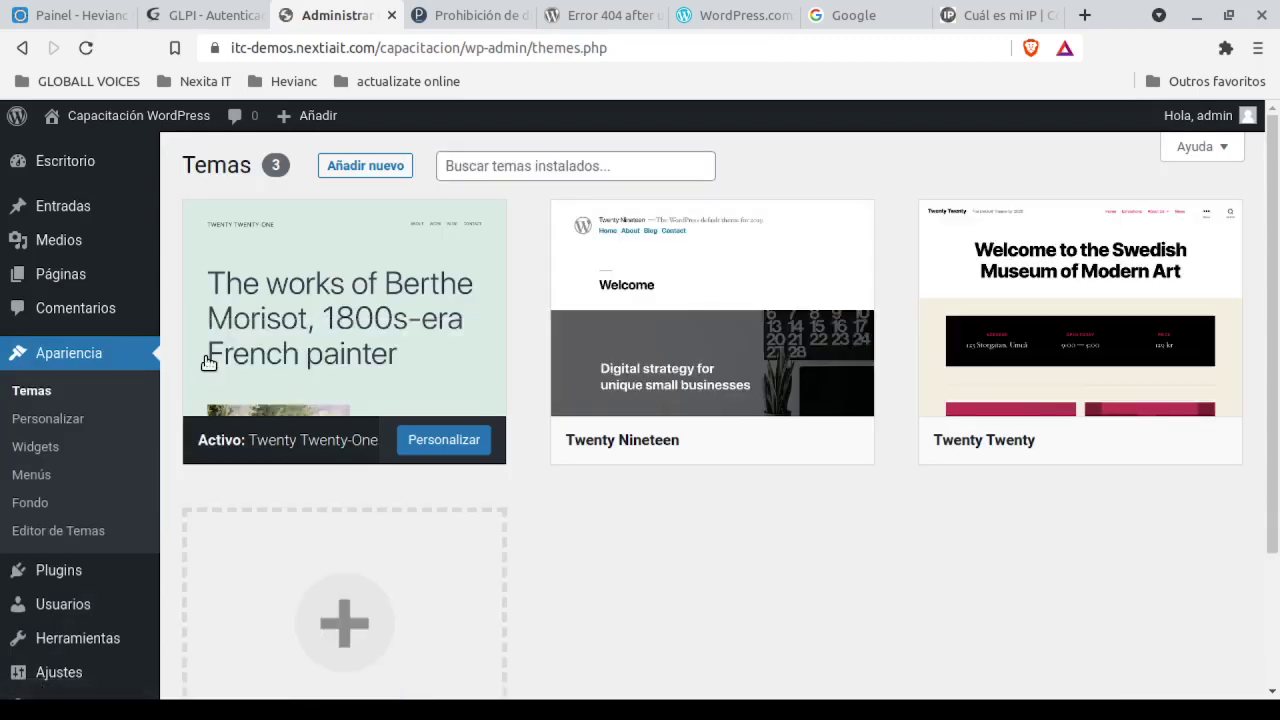
{"action": "mouse_move", "coordinate": [843, 386]}
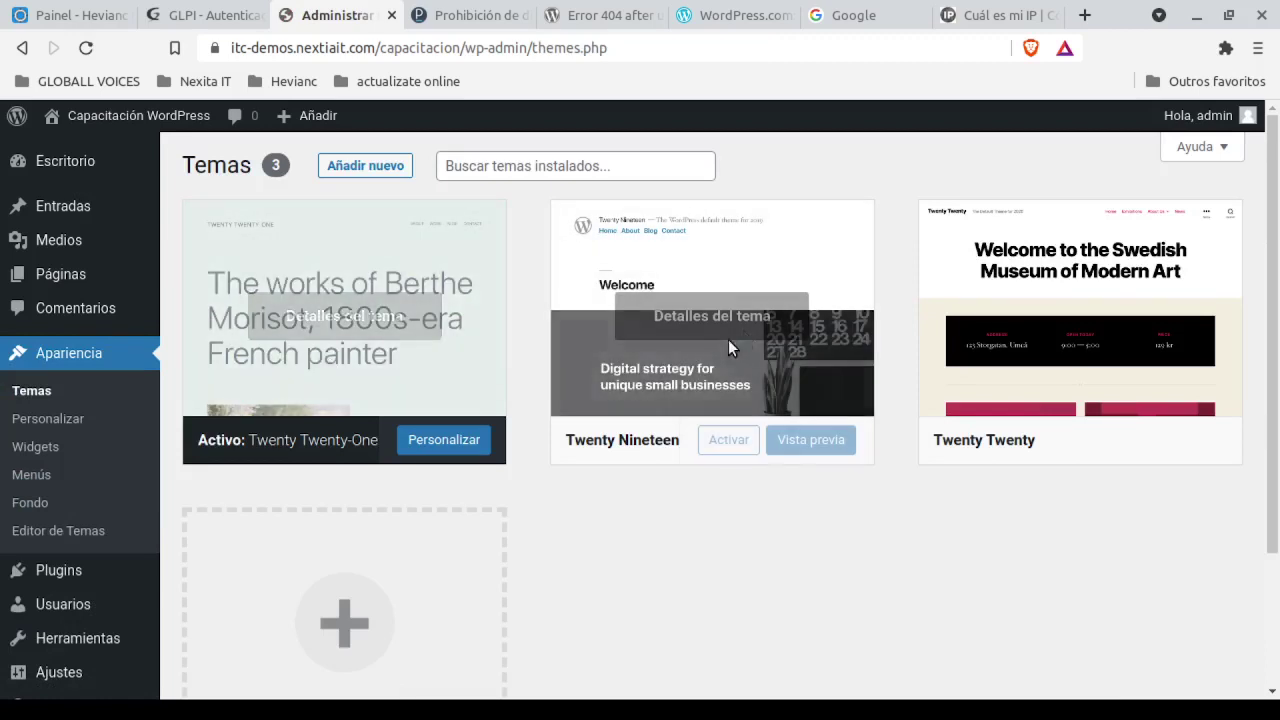
{"action": "mouse_move", "coordinate": [1018, 340]}
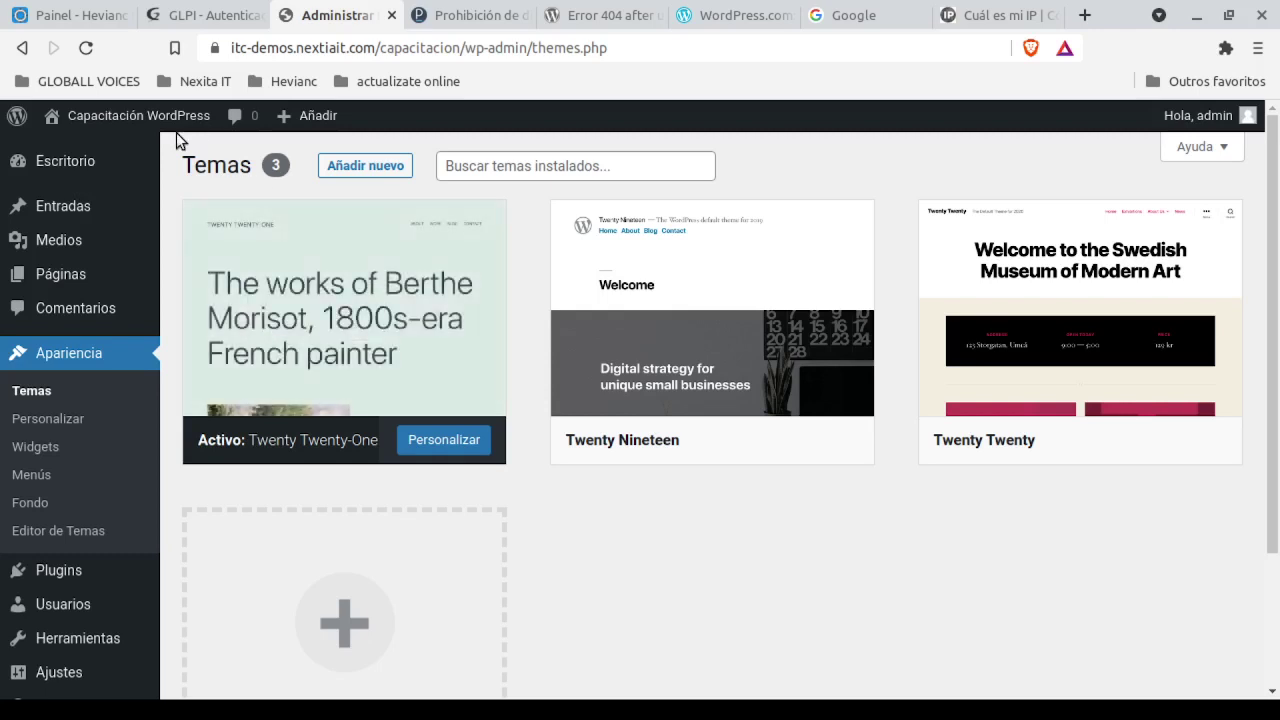
Open the public site in a separate tab and look over its home page from header to footer.
{"action": "mouse_move", "coordinate": [167, 125]}
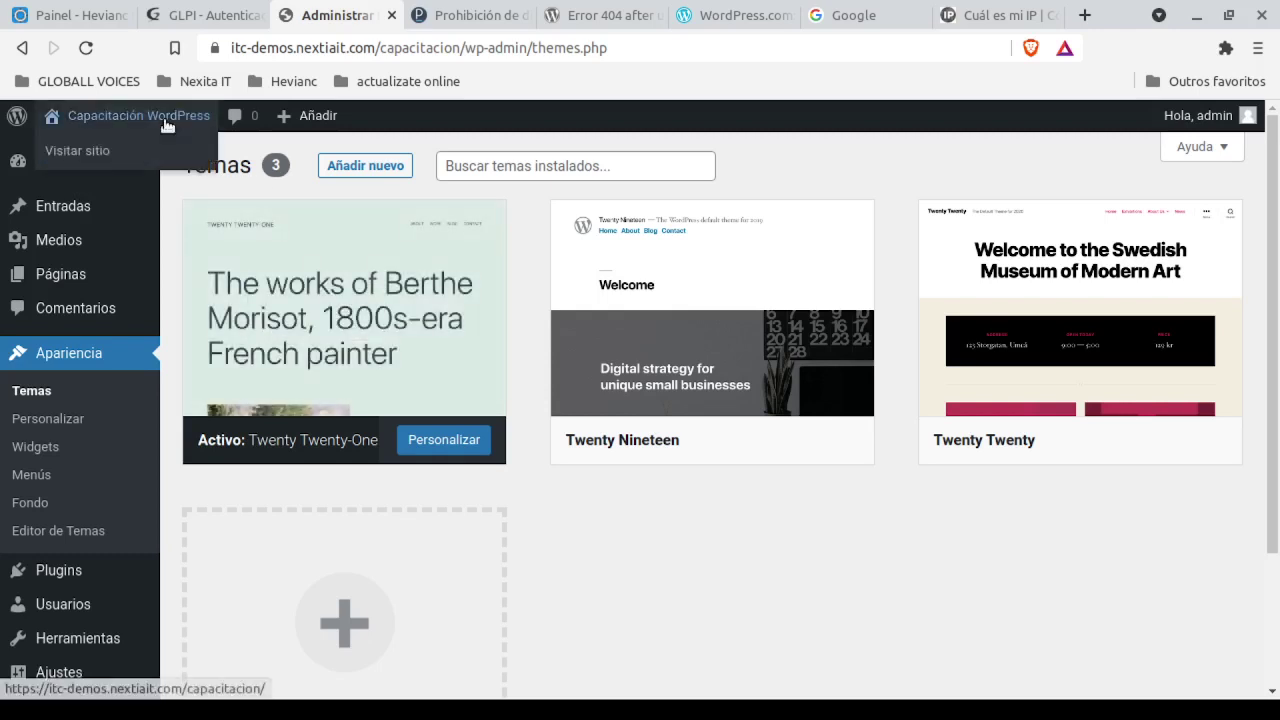
{"action": "middle_click", "coordinate": [93, 153]}
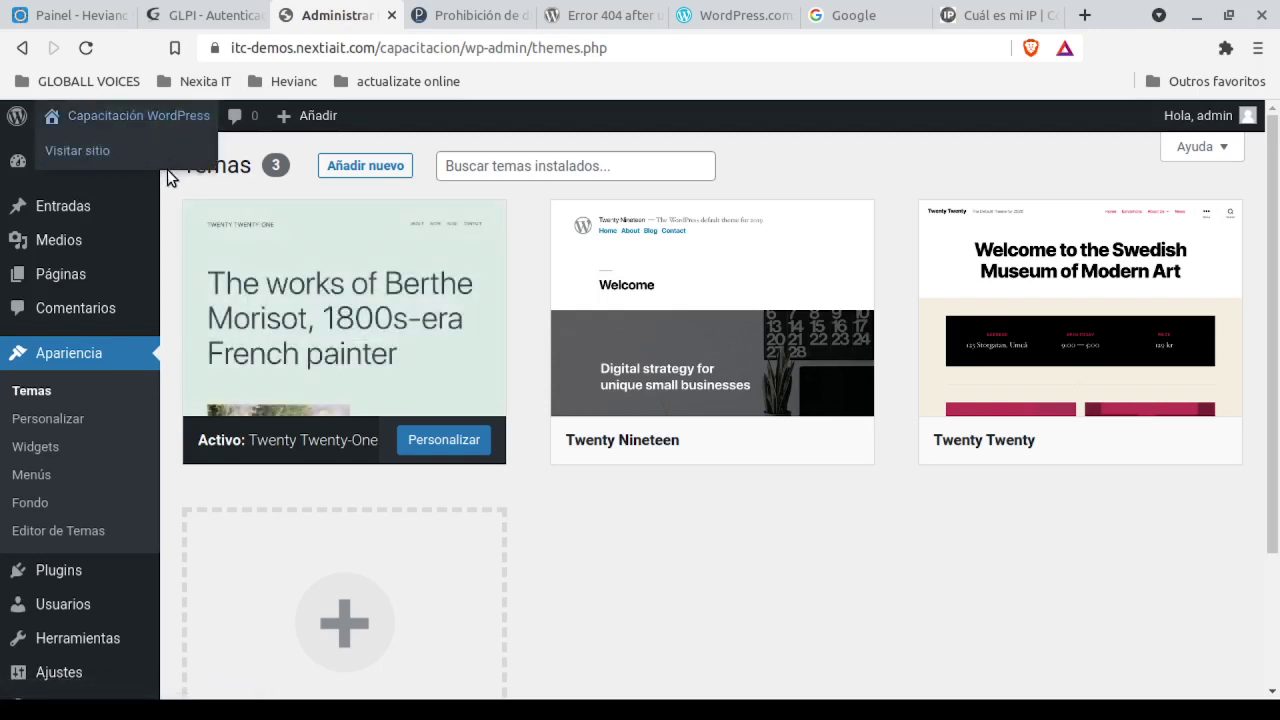
{"action": "left_click", "coordinate": [388, 22]}
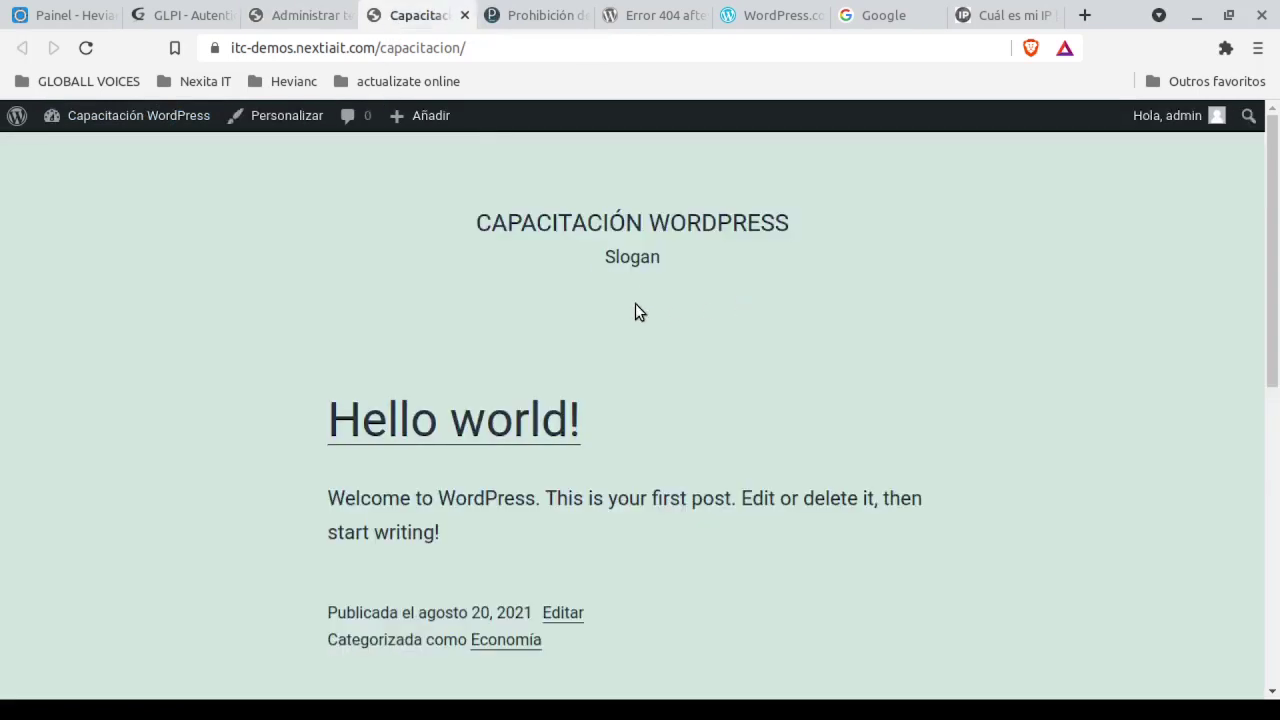
{"action": "scroll", "coordinate": [635, 303], "scroll_direction": "down", "scroll_amount": 5}
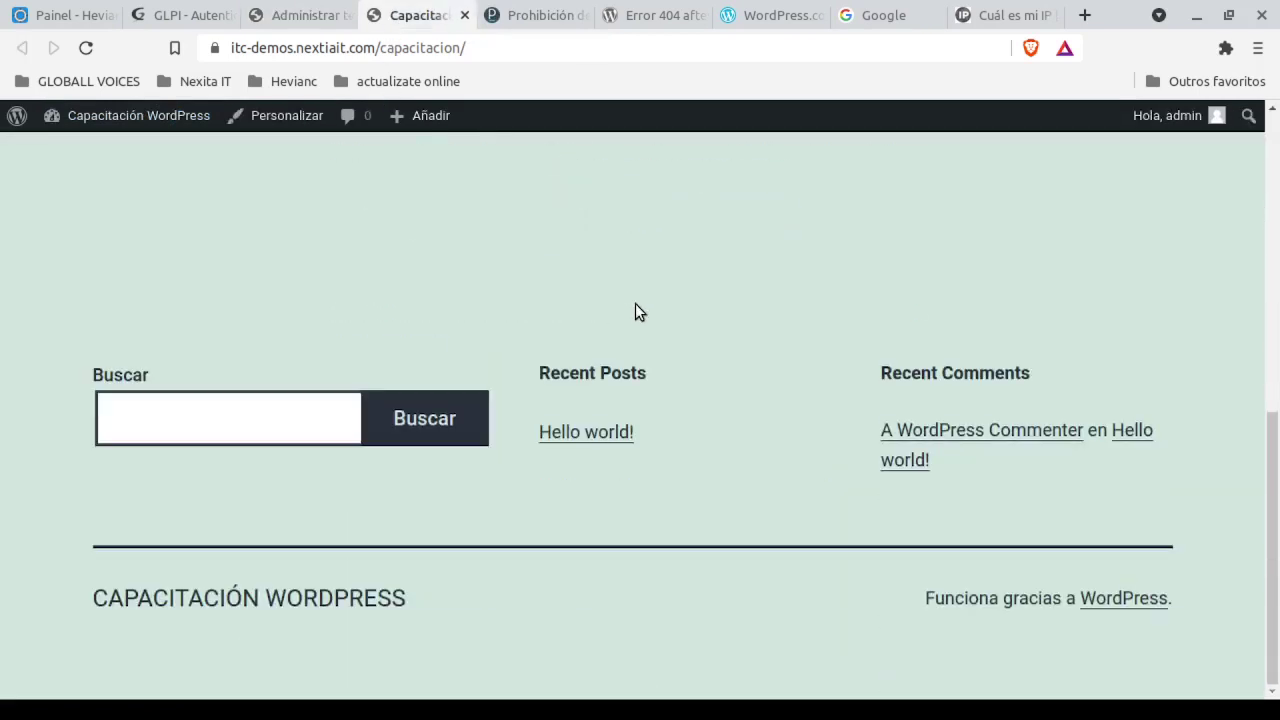
{"action": "scroll", "coordinate": [635, 305], "scroll_direction": "up", "scroll_amount": 5}
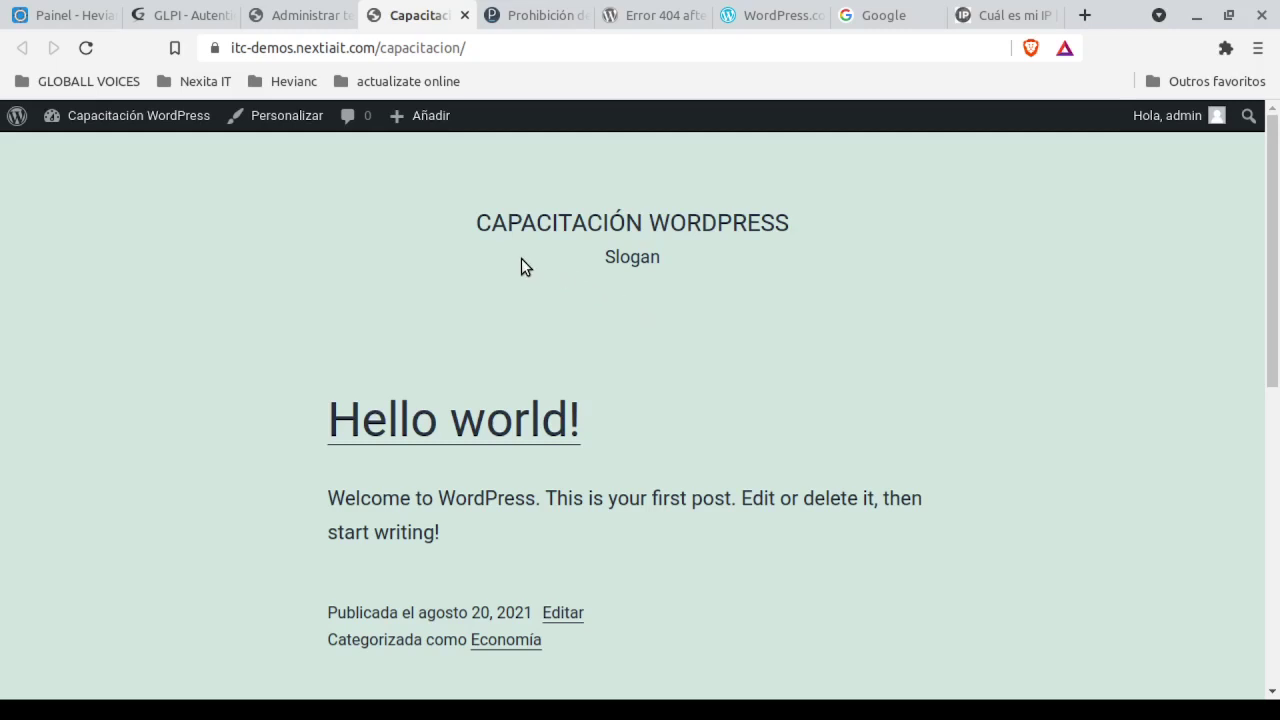
Activate the Twenty Twenty theme and reload the public site to review its home page.
{"action": "left_click", "coordinate": [305, 18]}
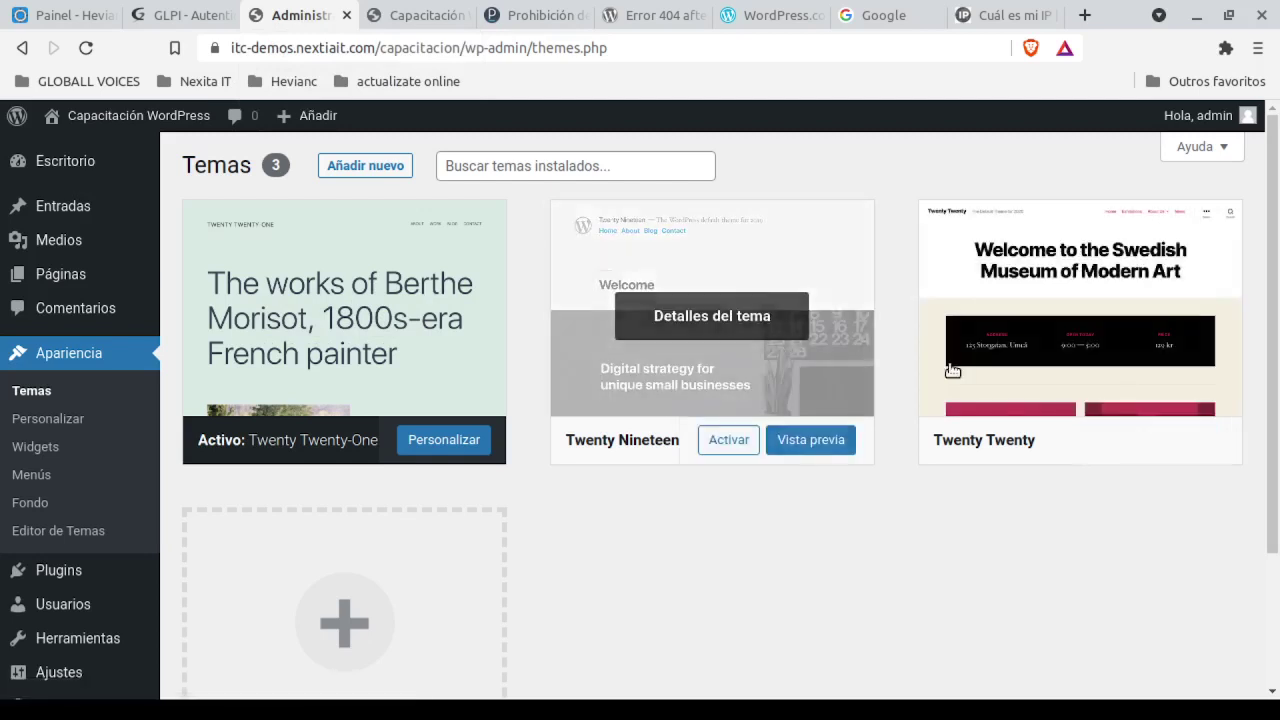
{"action": "left_click", "coordinate": [1090, 443]}
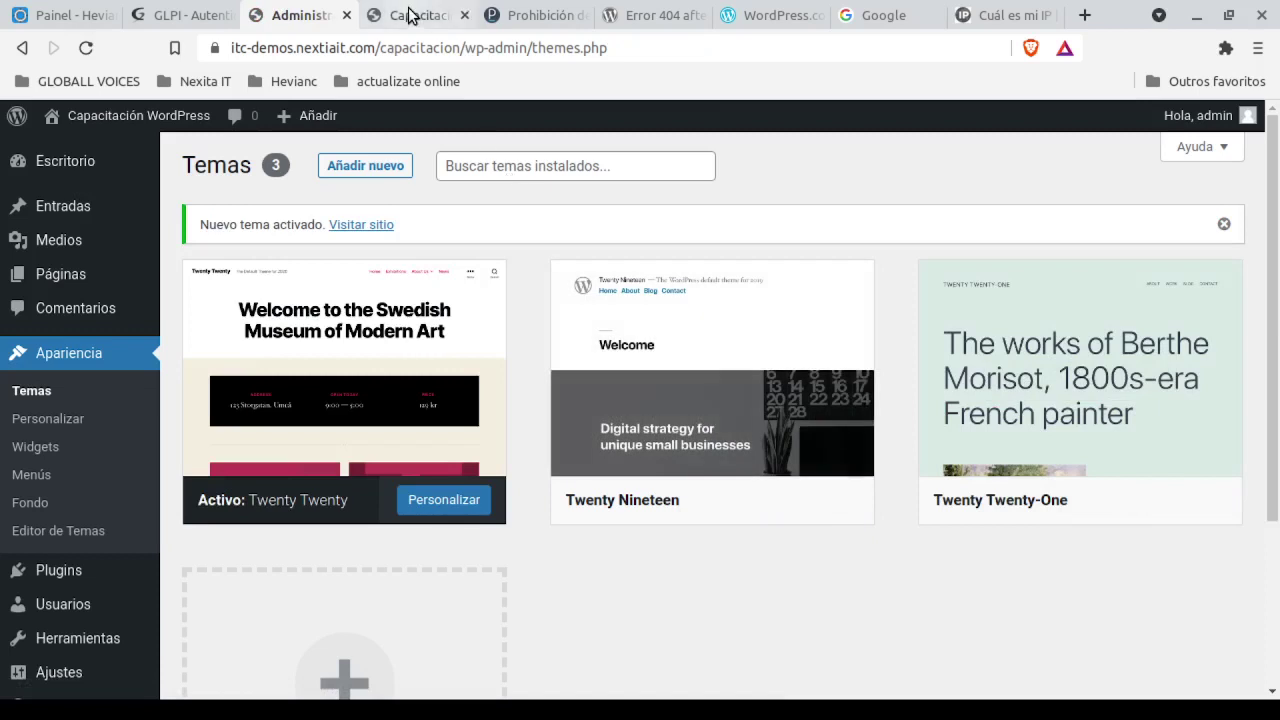
{"action": "left_click", "coordinate": [410, 15]}
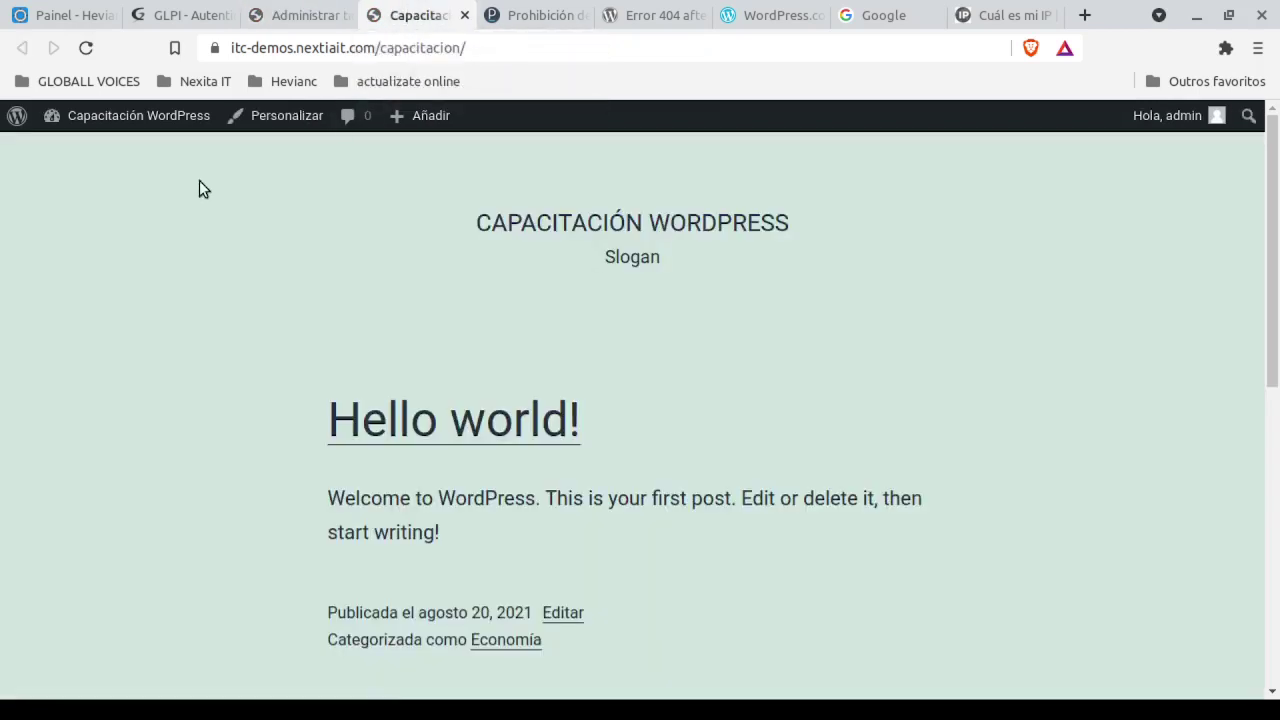
{"action": "left_click", "coordinate": [95, 50]}
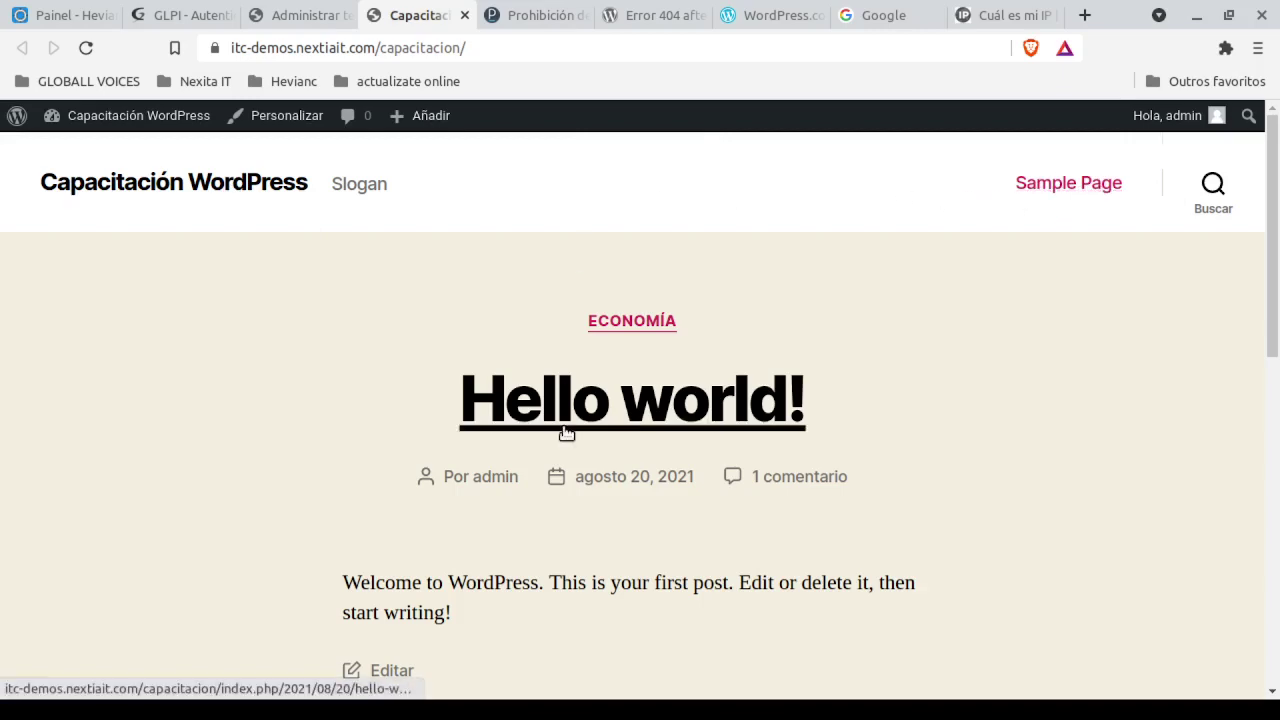
{"action": "scroll", "coordinate": [563, 429], "scroll_direction": "down", "scroll_amount": 10}
{"action": "scroll", "coordinate": [566, 433], "scroll_direction": "up", "scroll_amount": 3}
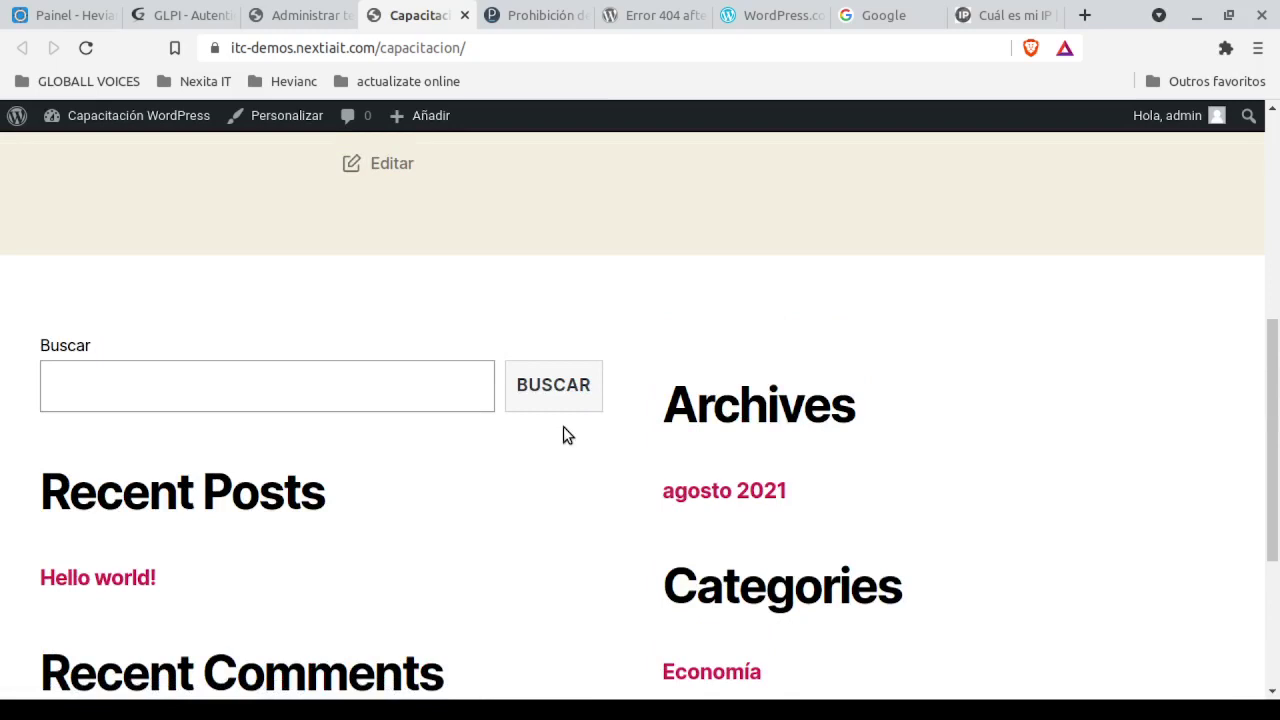
{"action": "scroll", "coordinate": [563, 434], "scroll_direction": "up", "scroll_amount": 5}
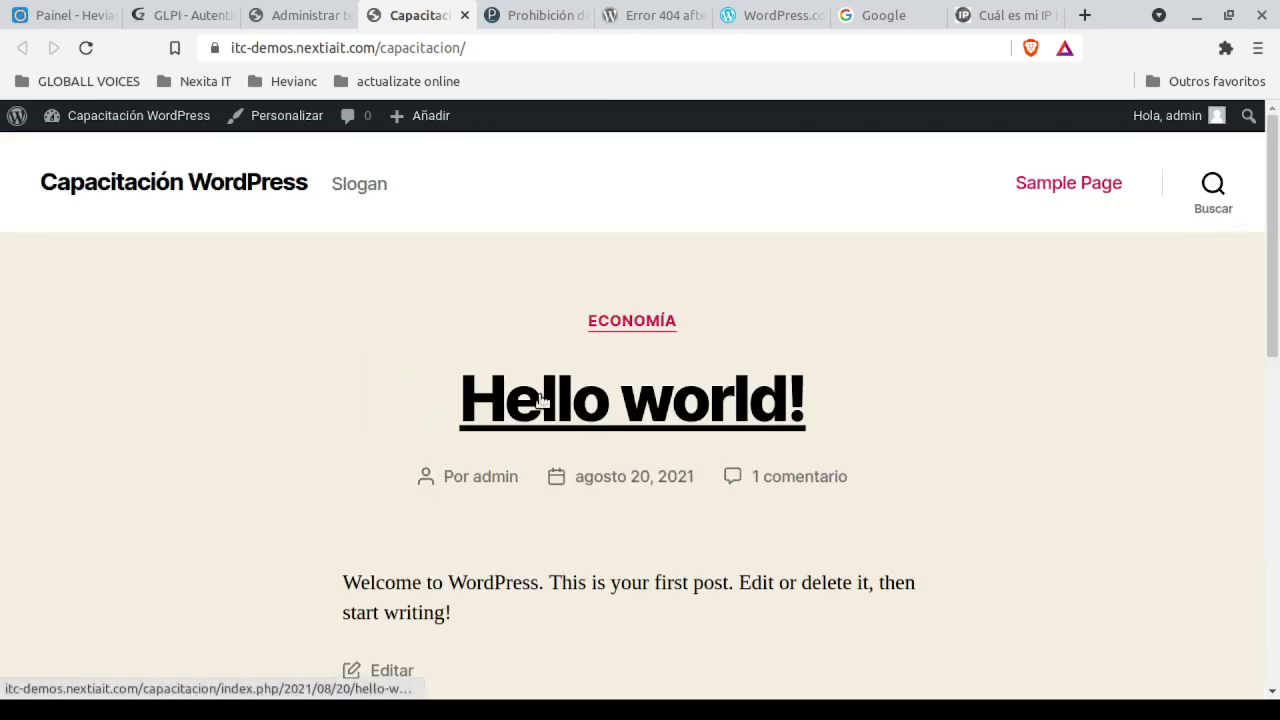
Browse the popular themes available to add and install the Hestia theme.
{"action": "left_click", "coordinate": [283, 16]}
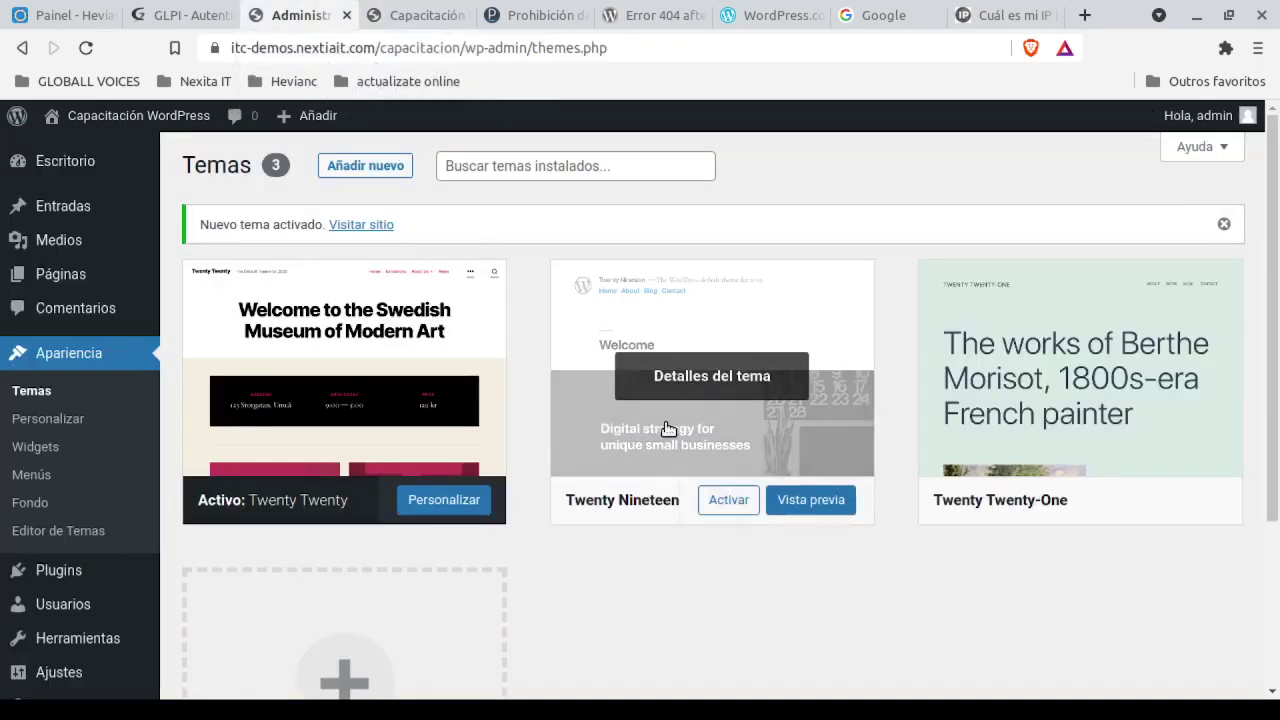
{"action": "left_click", "coordinate": [345, 171]}
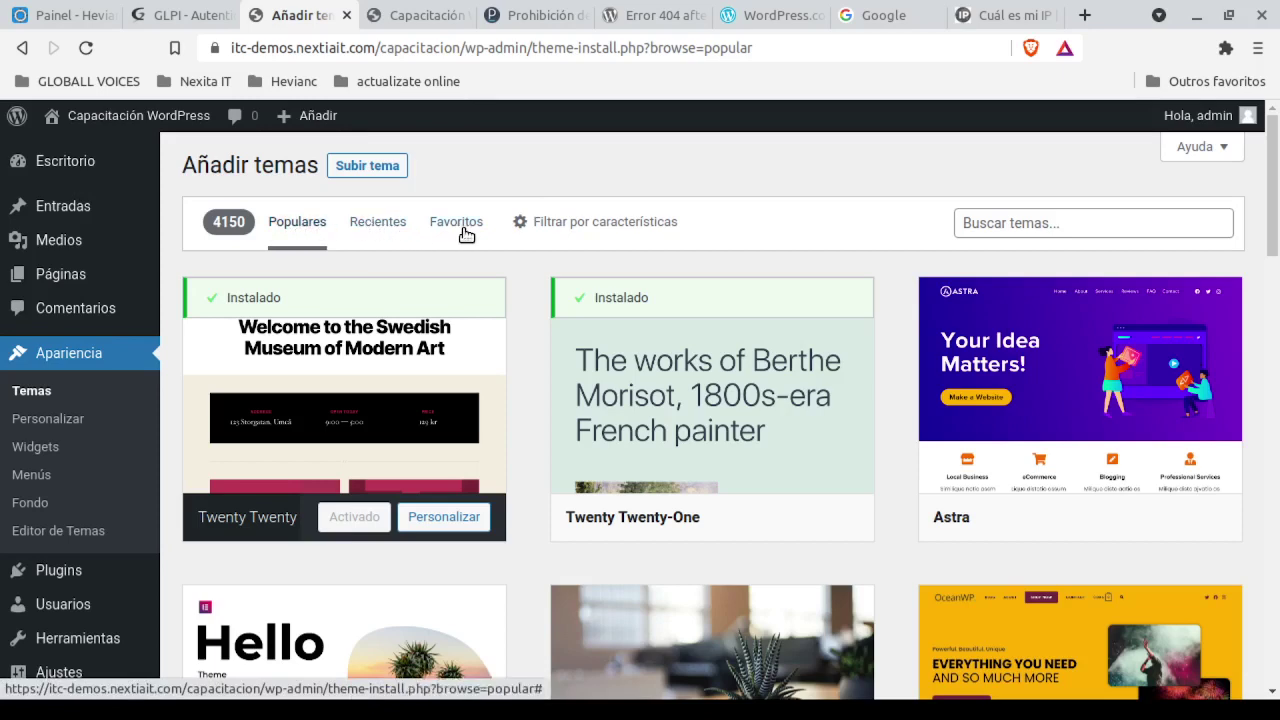
{"action": "scroll", "coordinate": [643, 415], "scroll_direction": "down", "scroll_amount": 7}
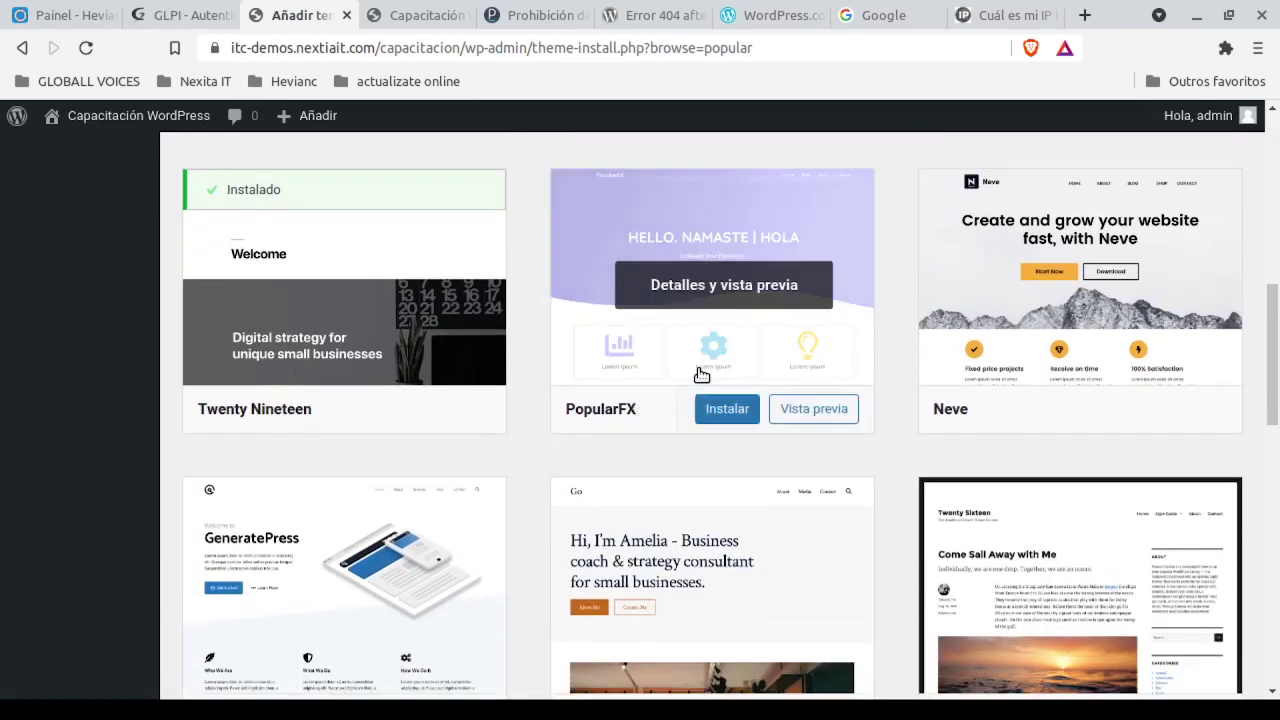
{"action": "scroll", "coordinate": [703, 373], "scroll_direction": "down", "scroll_amount": 2}
{"action": "scroll", "coordinate": [700, 374], "scroll_direction": "down", "scroll_amount": 4}
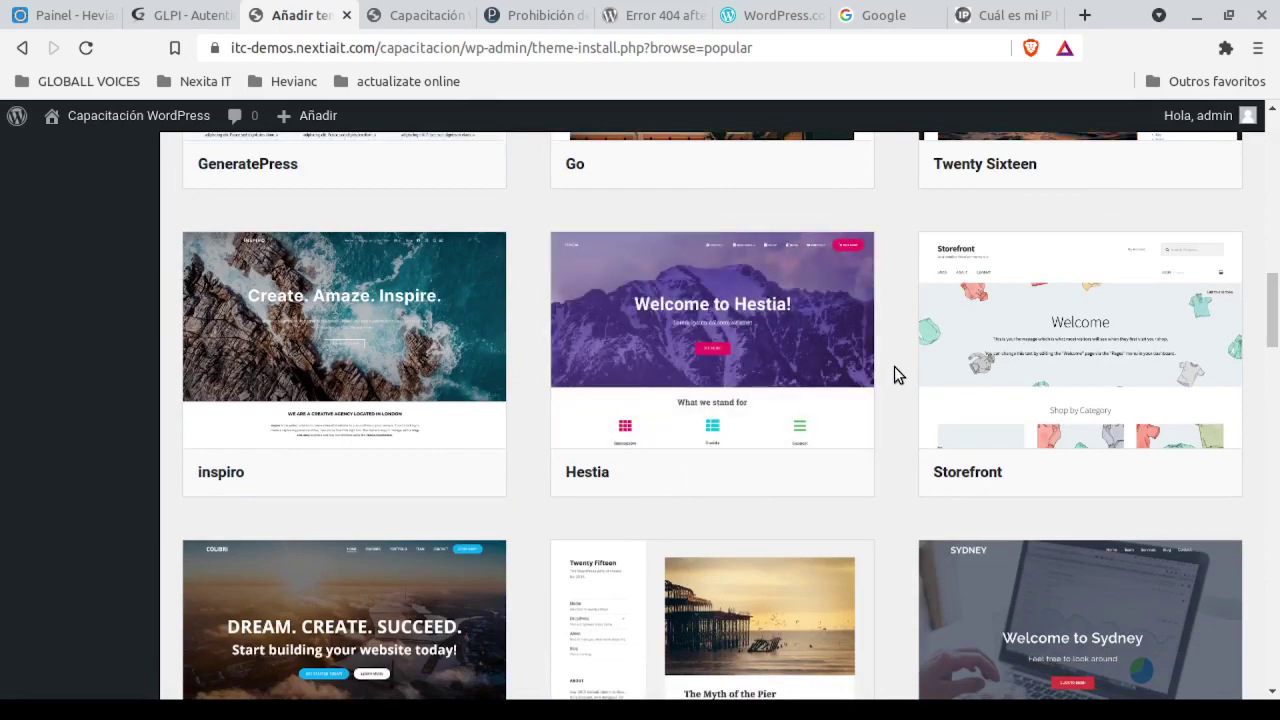
{"action": "mouse_move", "coordinate": [731, 289]}
{"action": "mouse_move", "coordinate": [777, 466]}
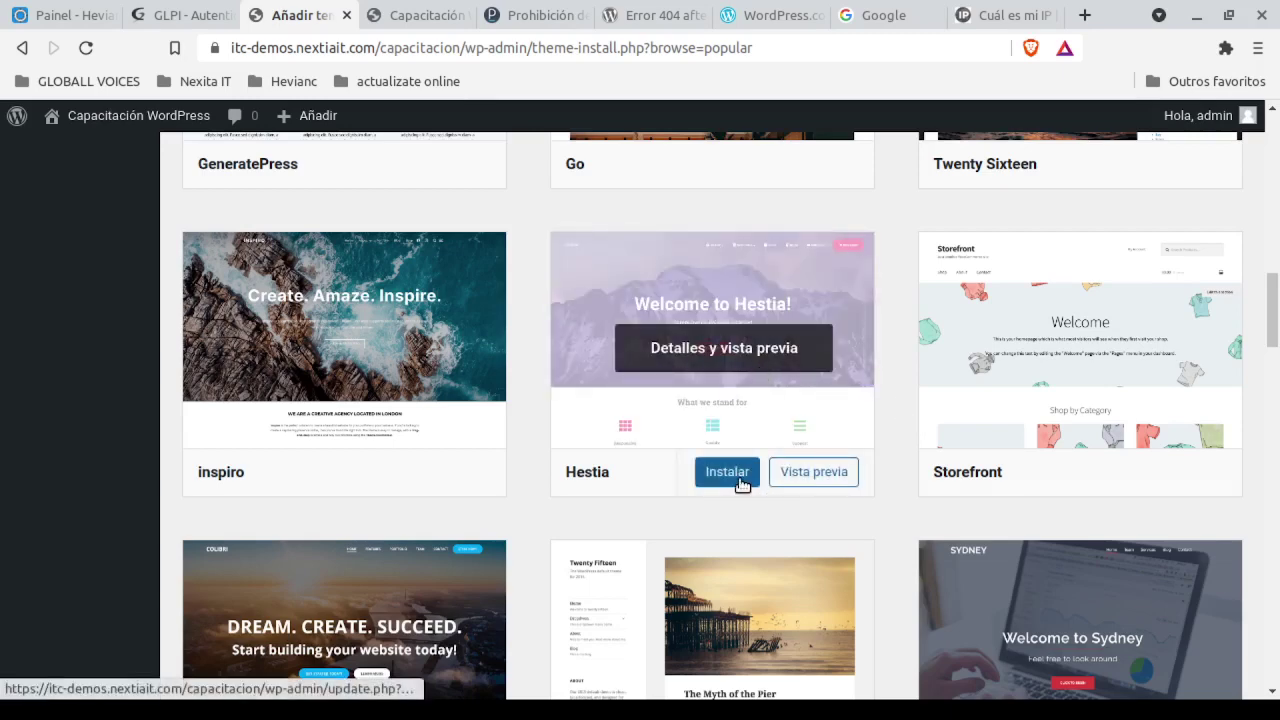
{"action": "left_click", "coordinate": [738, 481]}
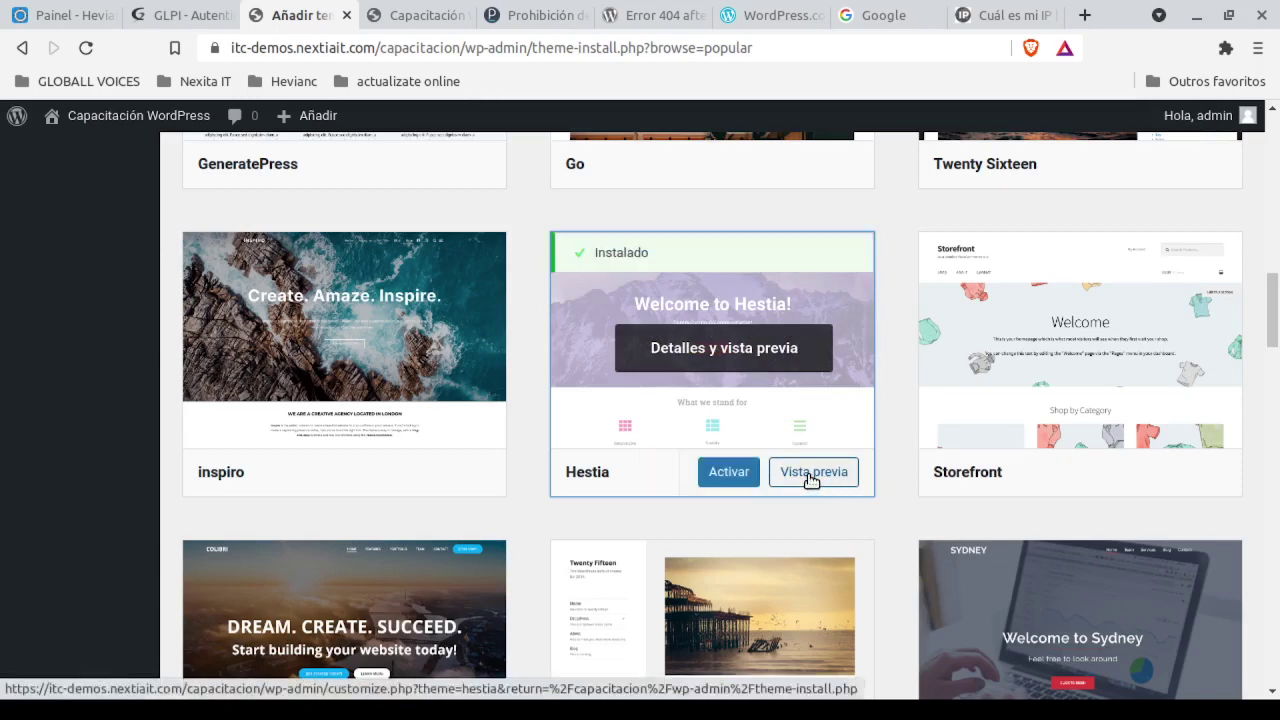
Preview the Hestia theme's full home page in the customizer, and activate and publish it.
{"action": "left_click", "coordinate": [811, 481]}
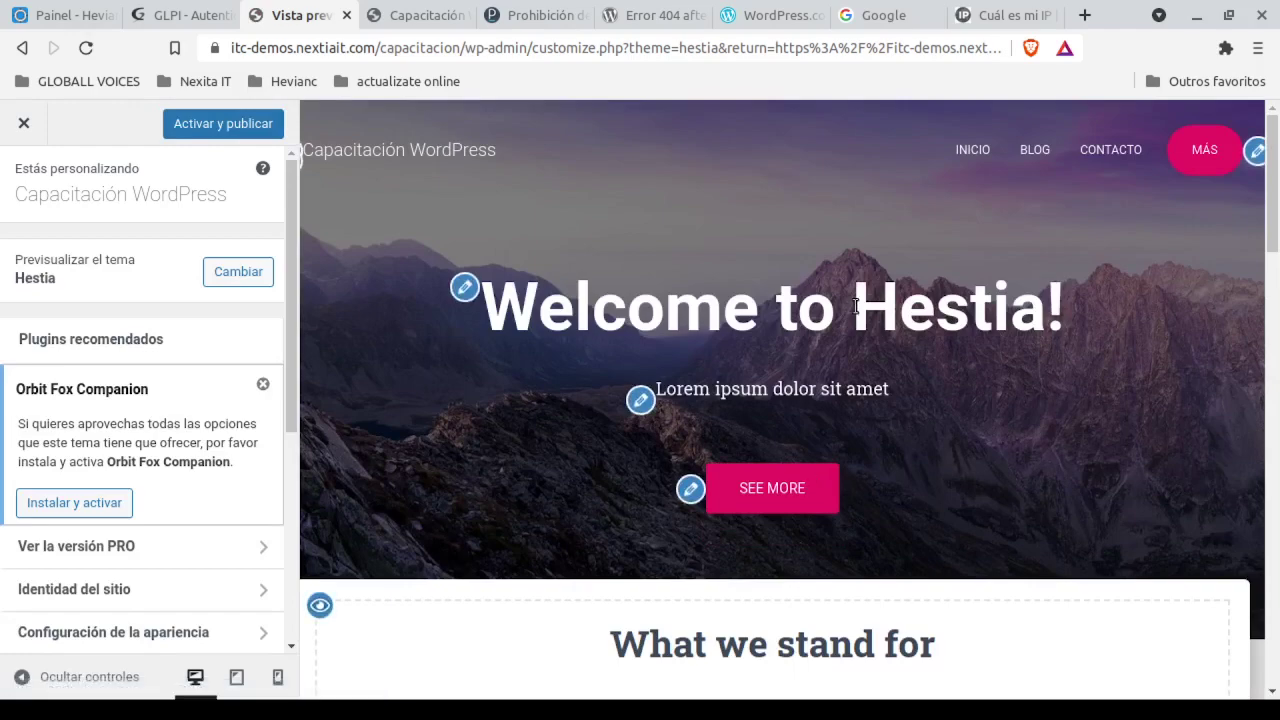
{"action": "scroll", "coordinate": [827, 279], "scroll_direction": "down", "scroll_amount": 3}
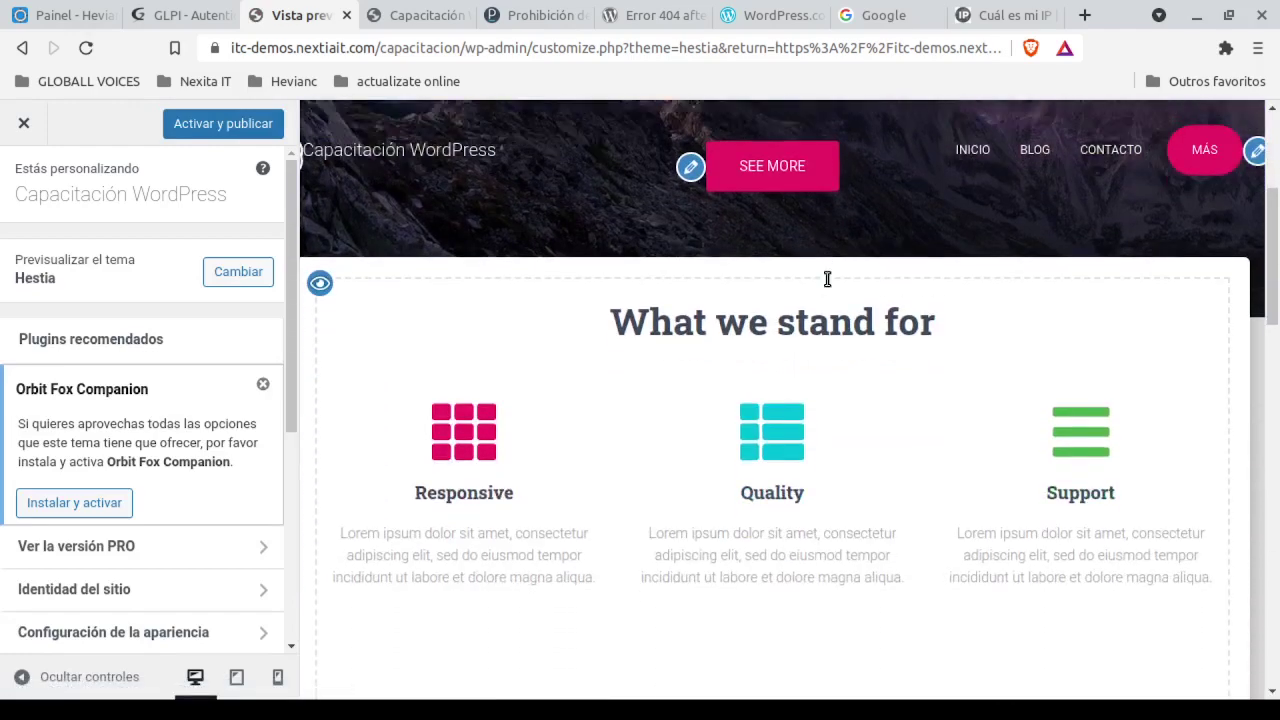
{"action": "scroll", "coordinate": [827, 279], "scroll_direction": "down", "scroll_amount": 10}
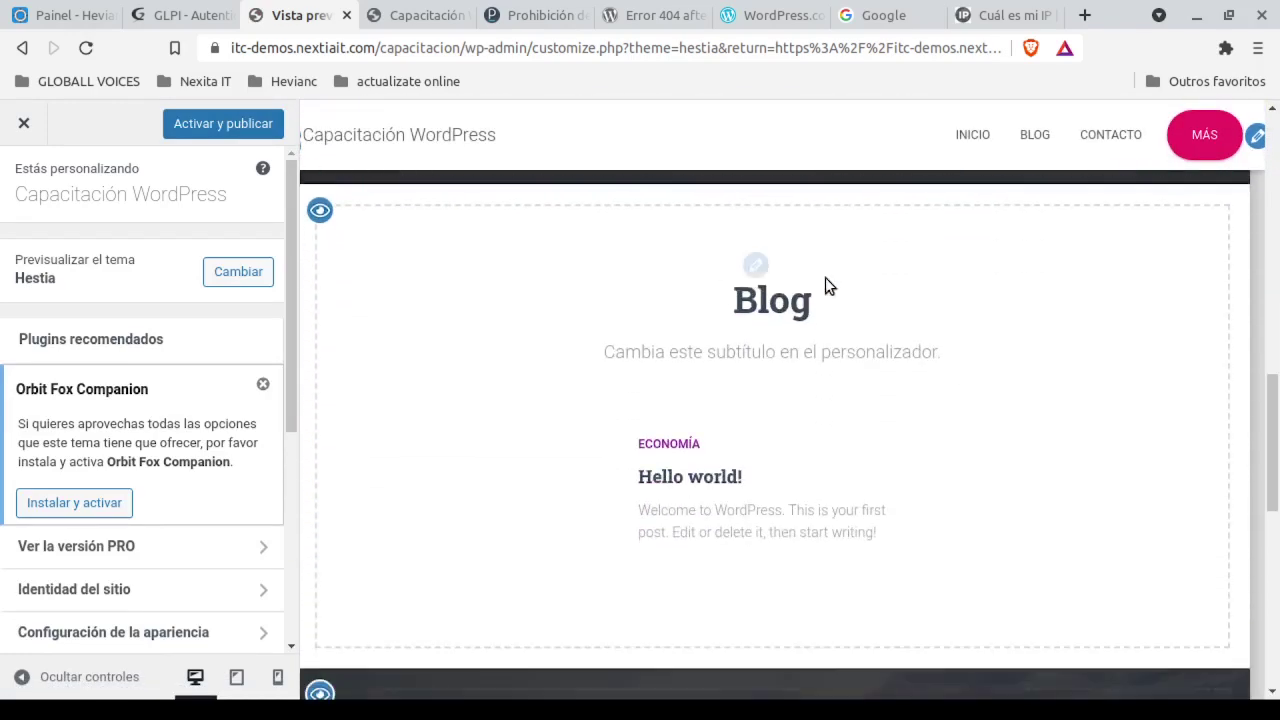
{"action": "scroll", "coordinate": [826, 284], "scroll_direction": "down", "scroll_amount": 8}
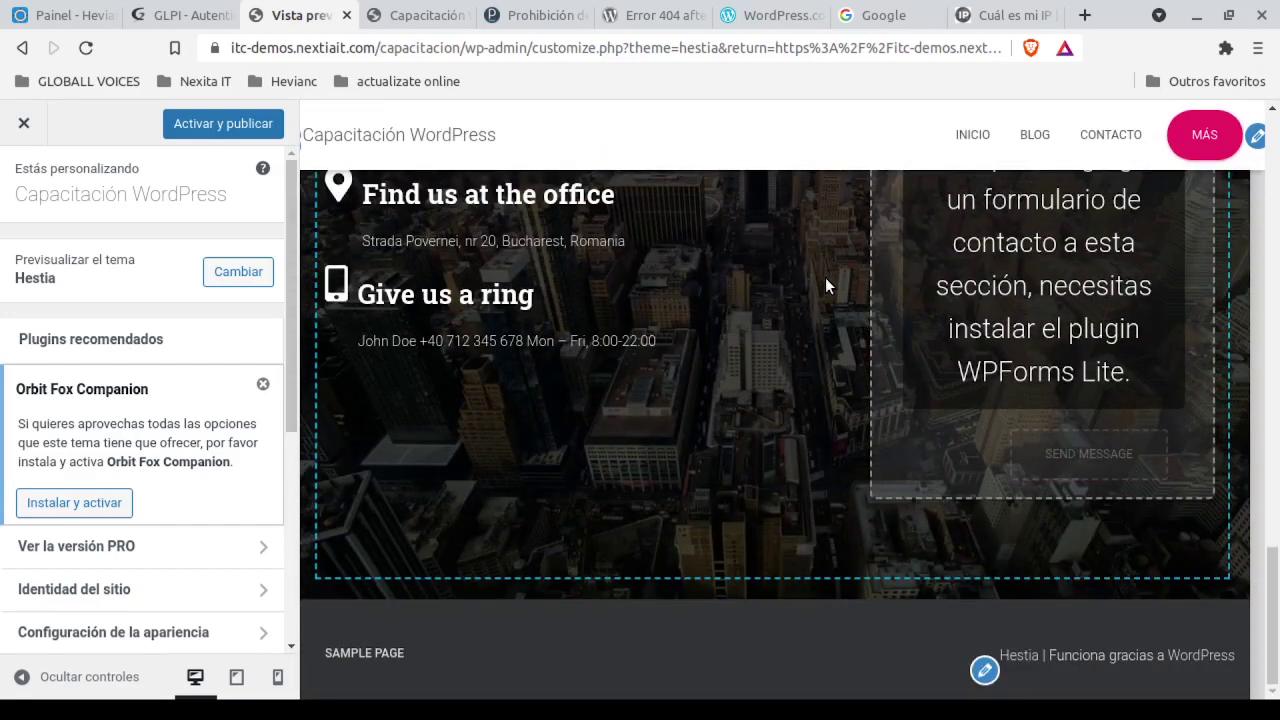
{"action": "scroll", "coordinate": [825, 277], "scroll_direction": "up", "scroll_amount": 20}
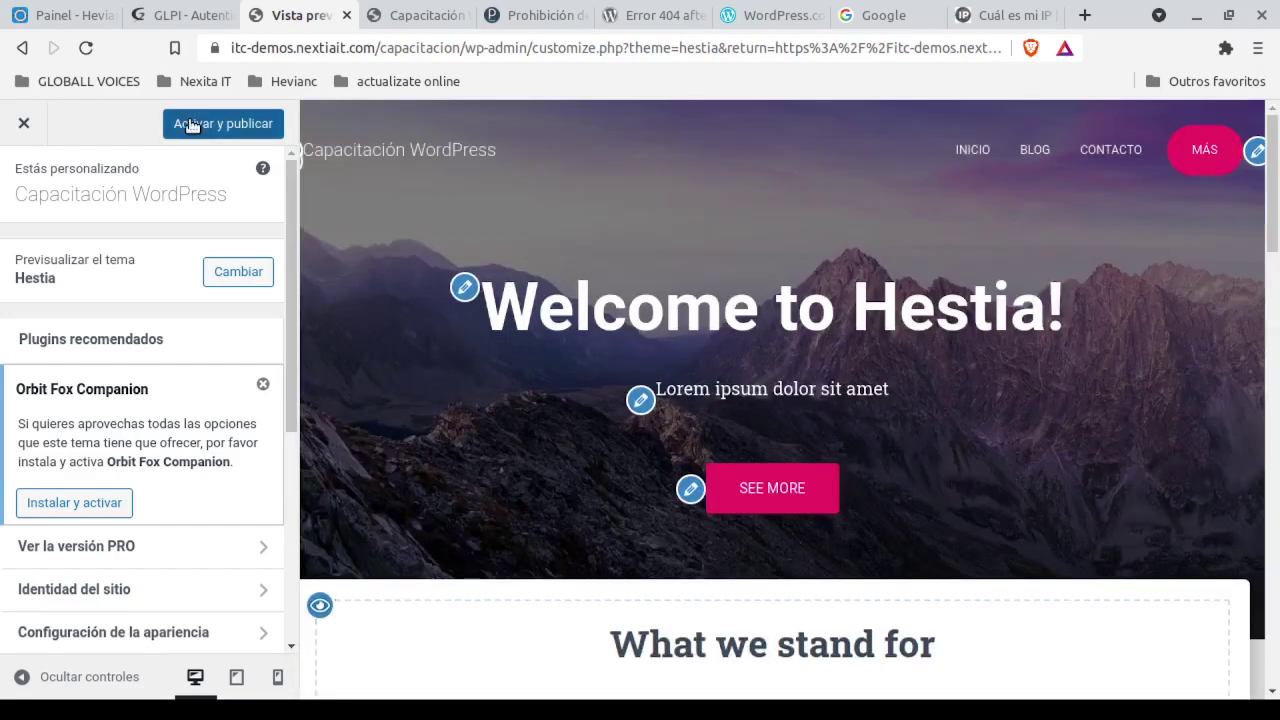
{"action": "left_click", "coordinate": [189, 120]}
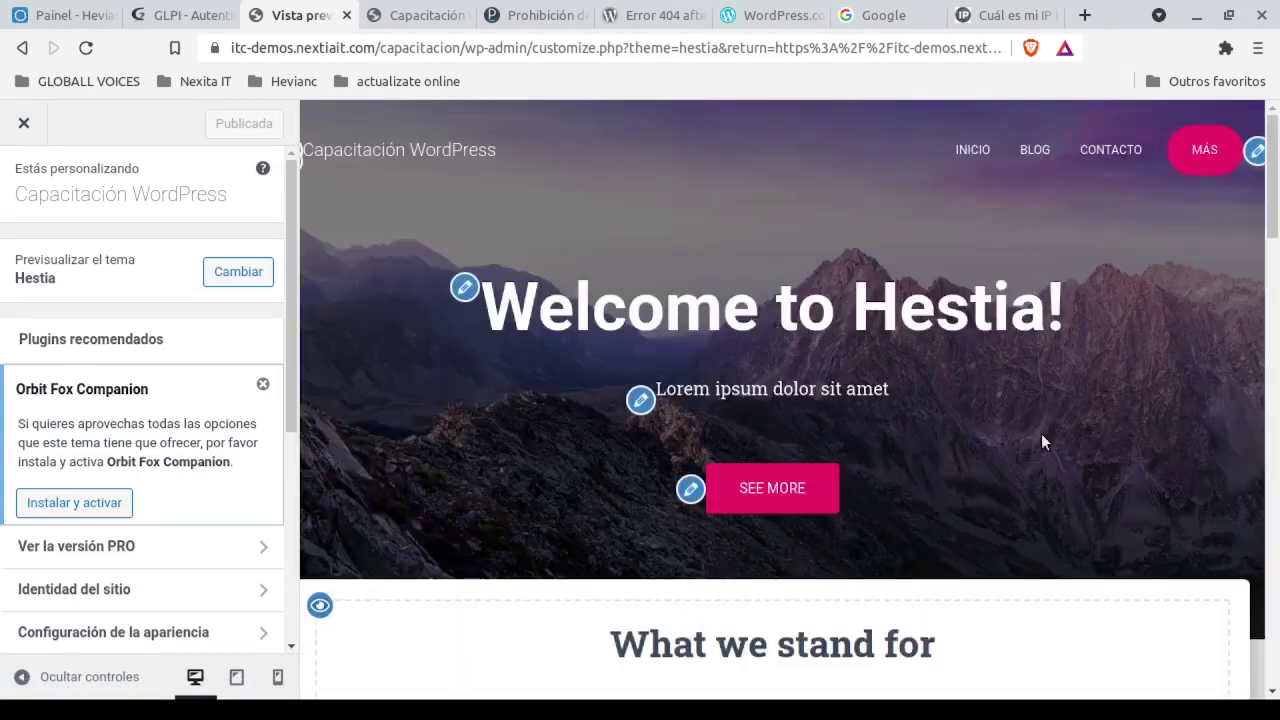
Reload the public site and look through the Hestia home page sections down to the blog posts.
{"action": "left_click", "coordinate": [403, 18]}
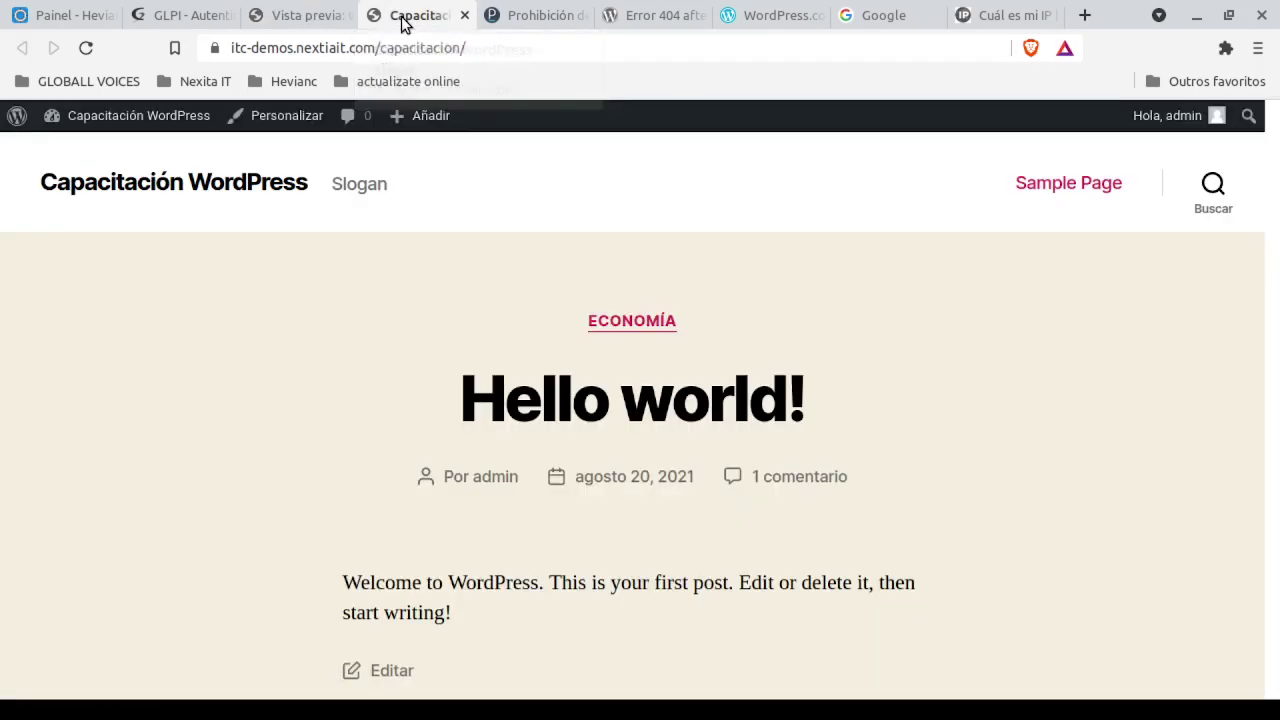
{"action": "left_click", "coordinate": [86, 48]}
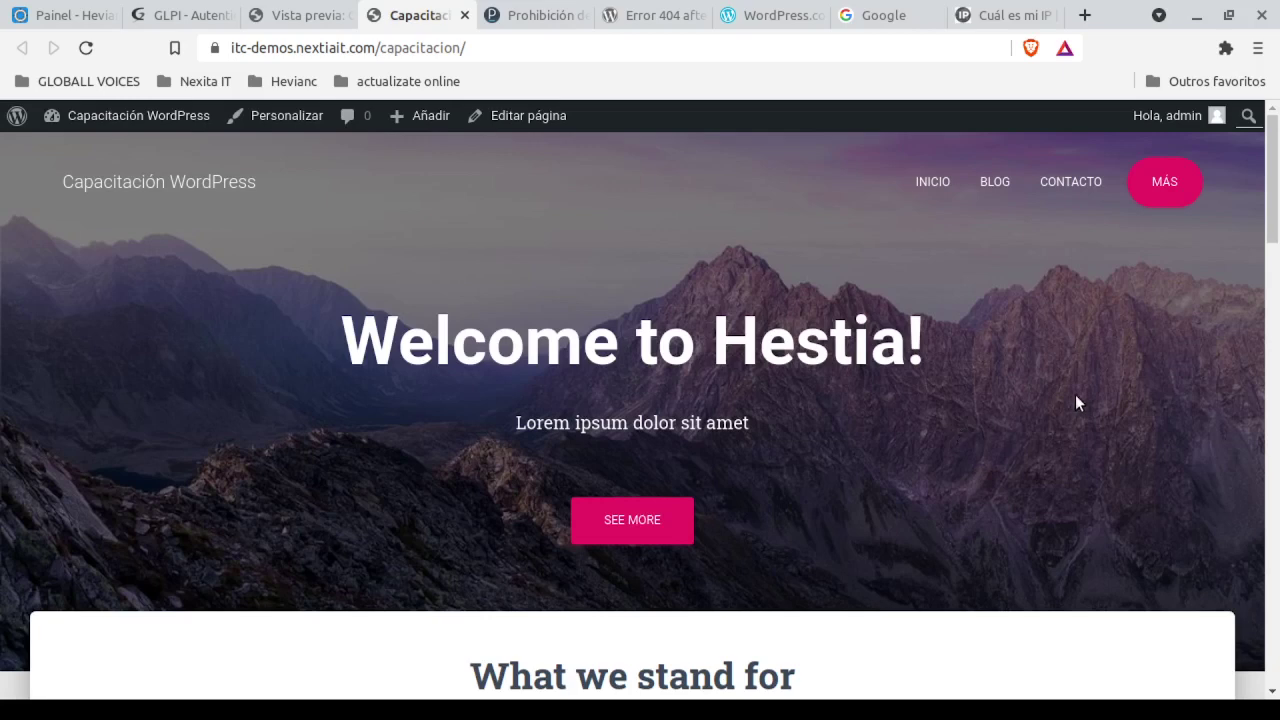
{"action": "scroll", "coordinate": [1077, 400], "scroll_direction": "down", "scroll_amount": 3}
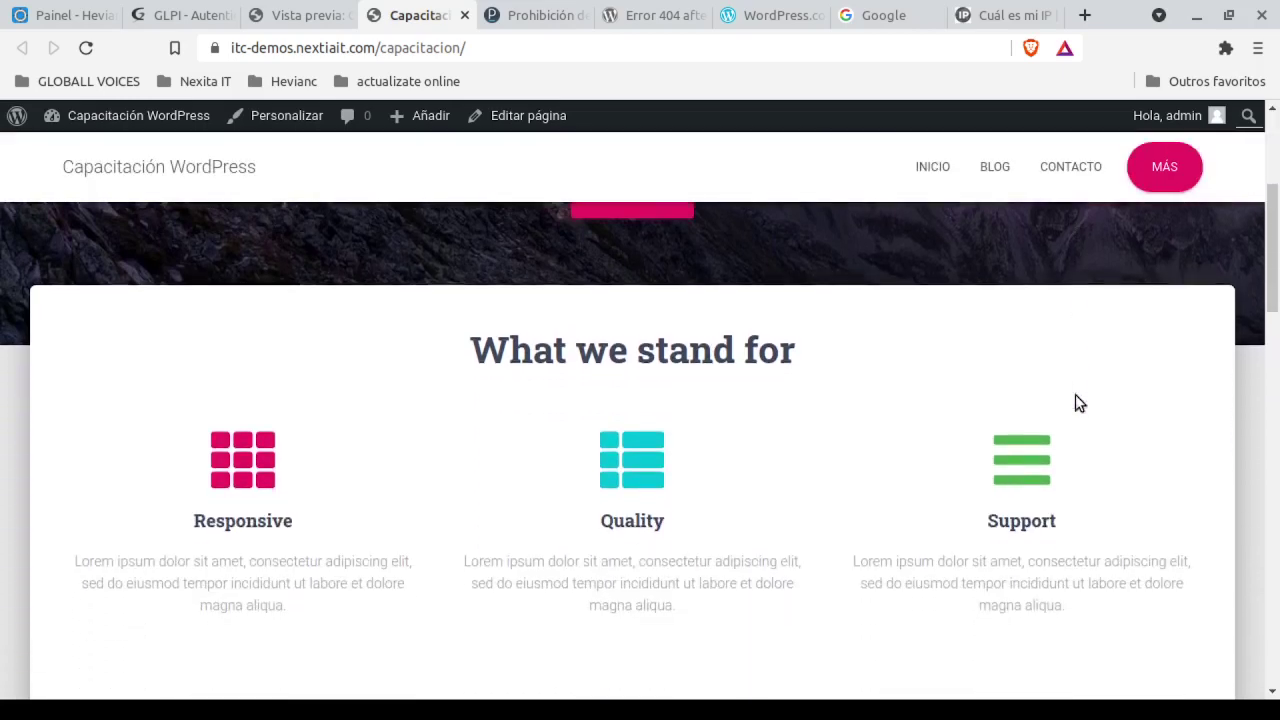
{"action": "scroll", "coordinate": [1077, 400], "scroll_direction": "down", "scroll_amount": 5}
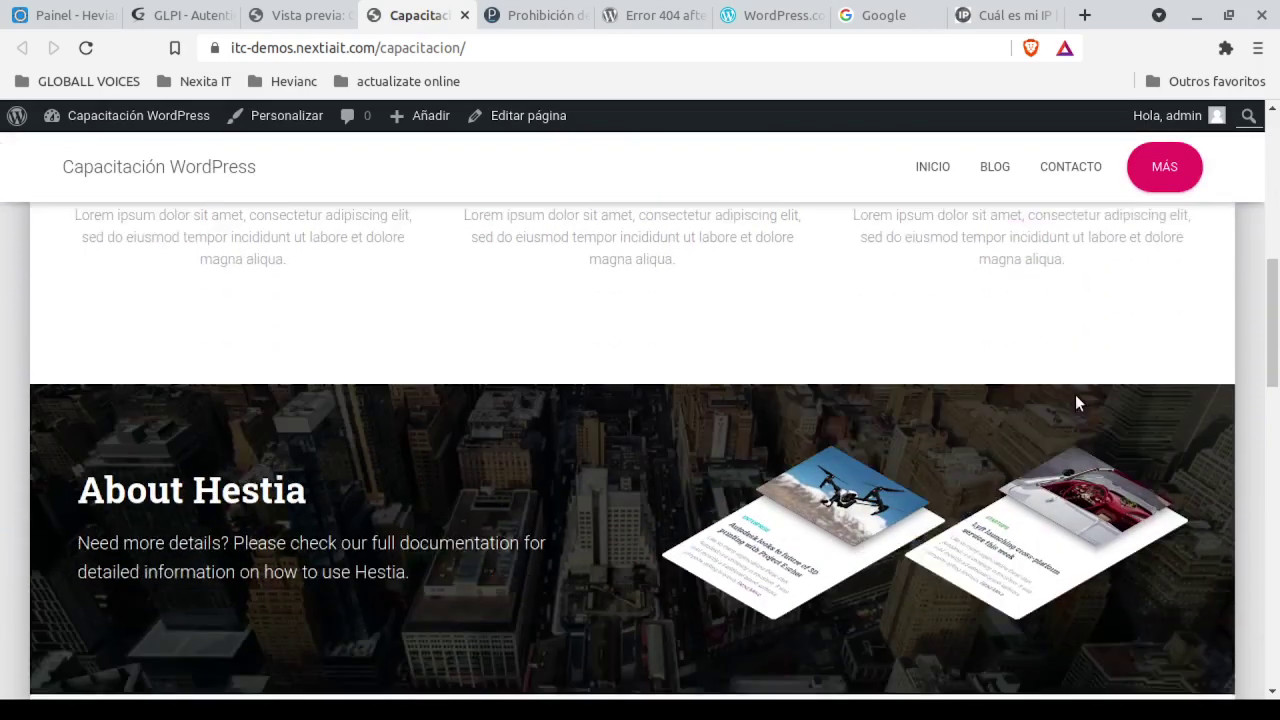
{"action": "scroll", "coordinate": [1077, 400], "scroll_direction": "down", "scroll_amount": 6}
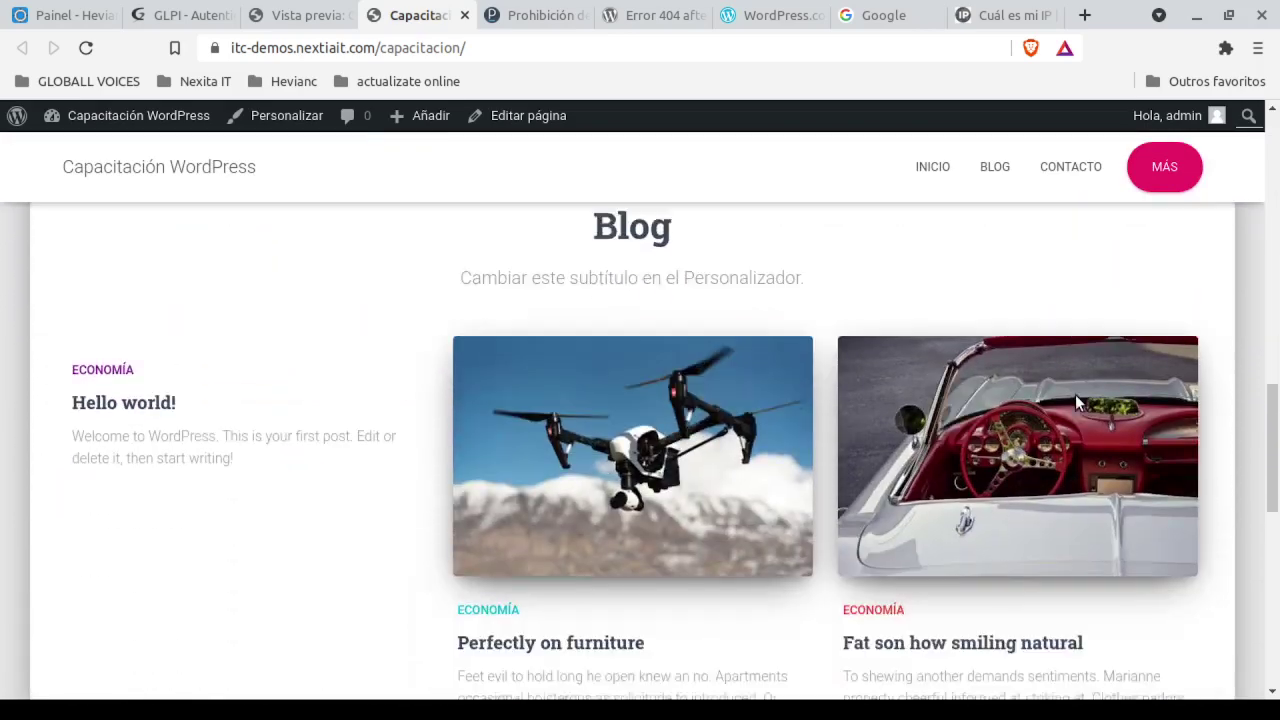
{"action": "scroll", "coordinate": [1077, 400], "scroll_direction": "down", "scroll_amount": 4}
{"action": "scroll", "coordinate": [1077, 400], "scroll_direction": "up", "scroll_amount": 15}
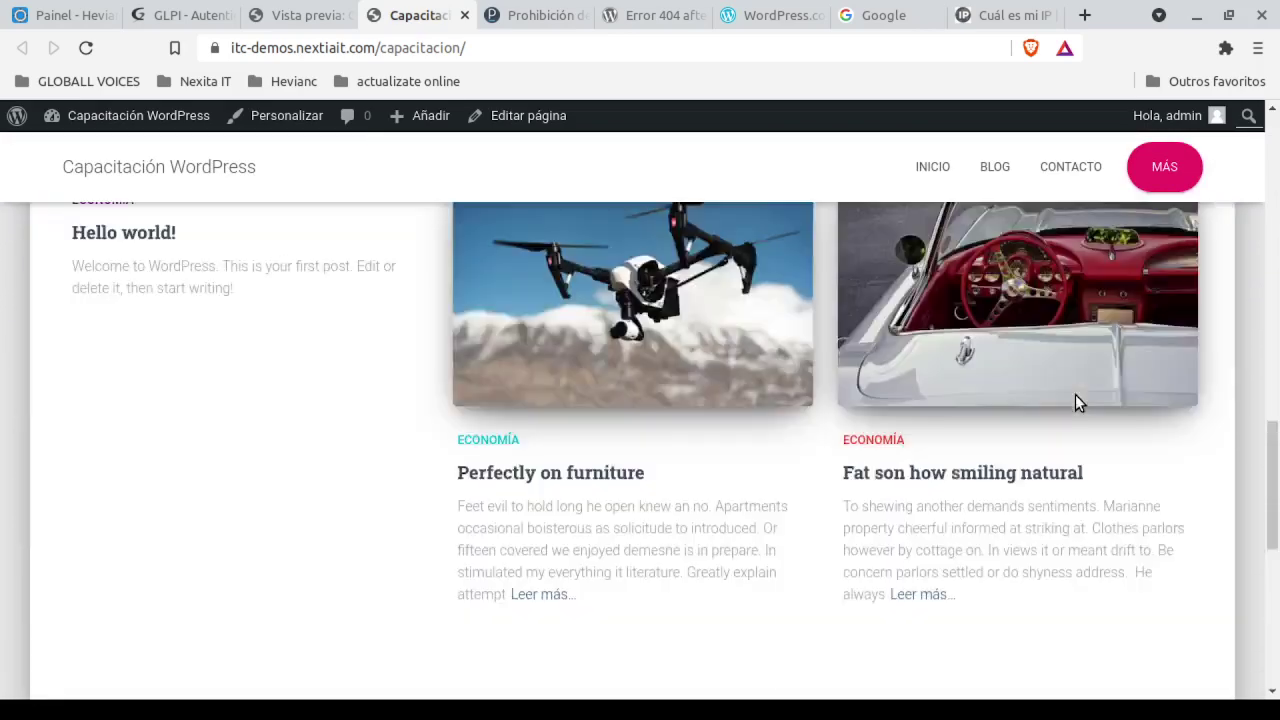
Visit the site's Inicio, Blog and Contacto pages and return to the home page's What we stand for section.
{"action": "left_click", "coordinate": [939, 190]}
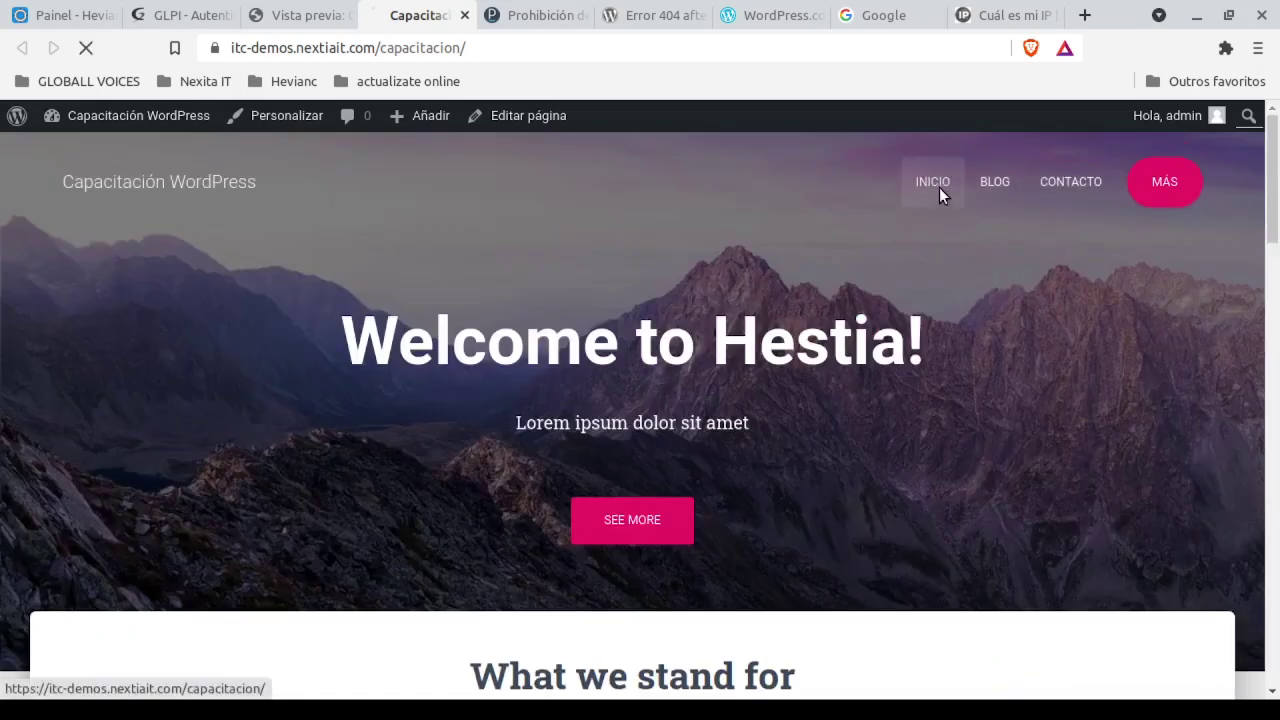
{"action": "left_click", "coordinate": [993, 188]}
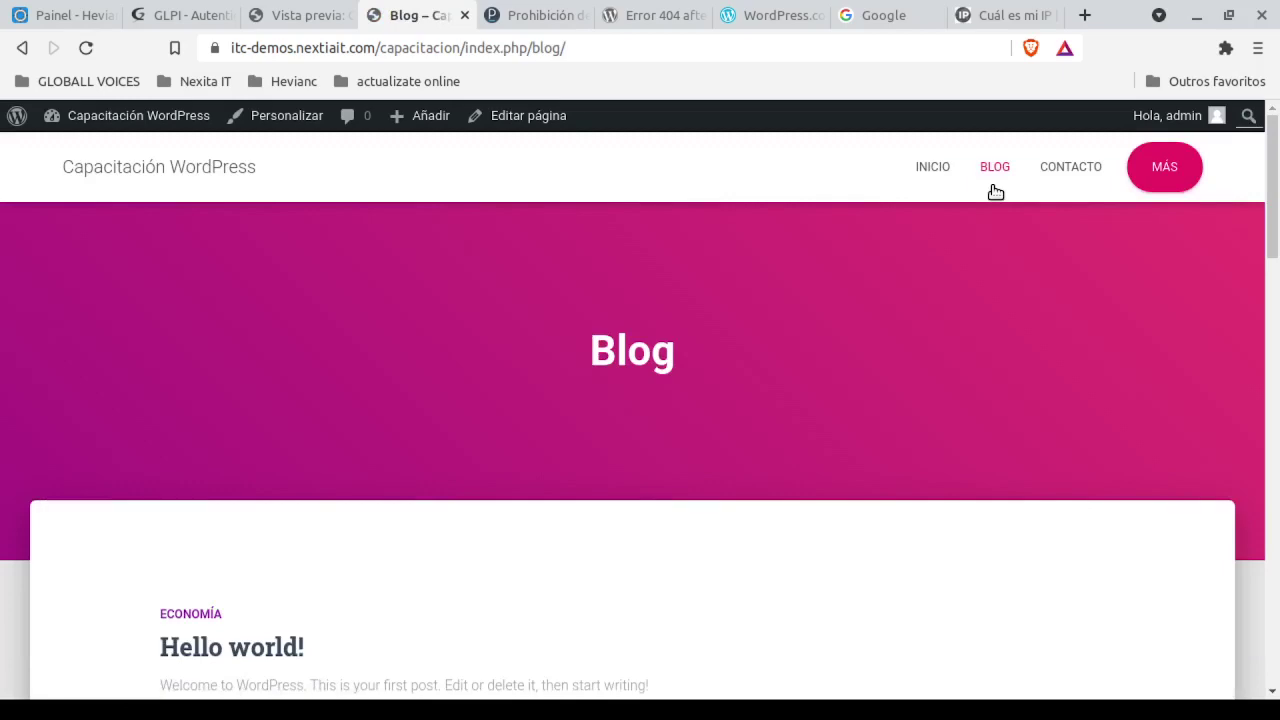
{"action": "left_click", "coordinate": [1074, 174]}
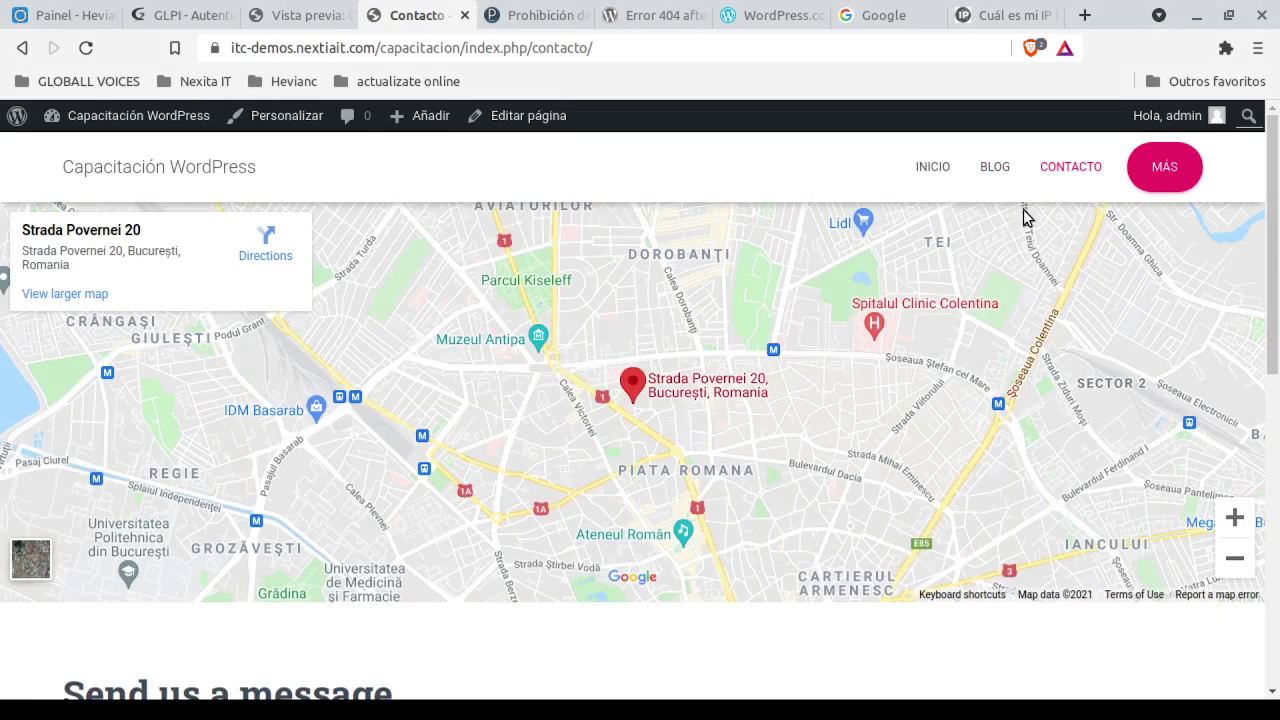
{"action": "left_click", "coordinate": [935, 170]}
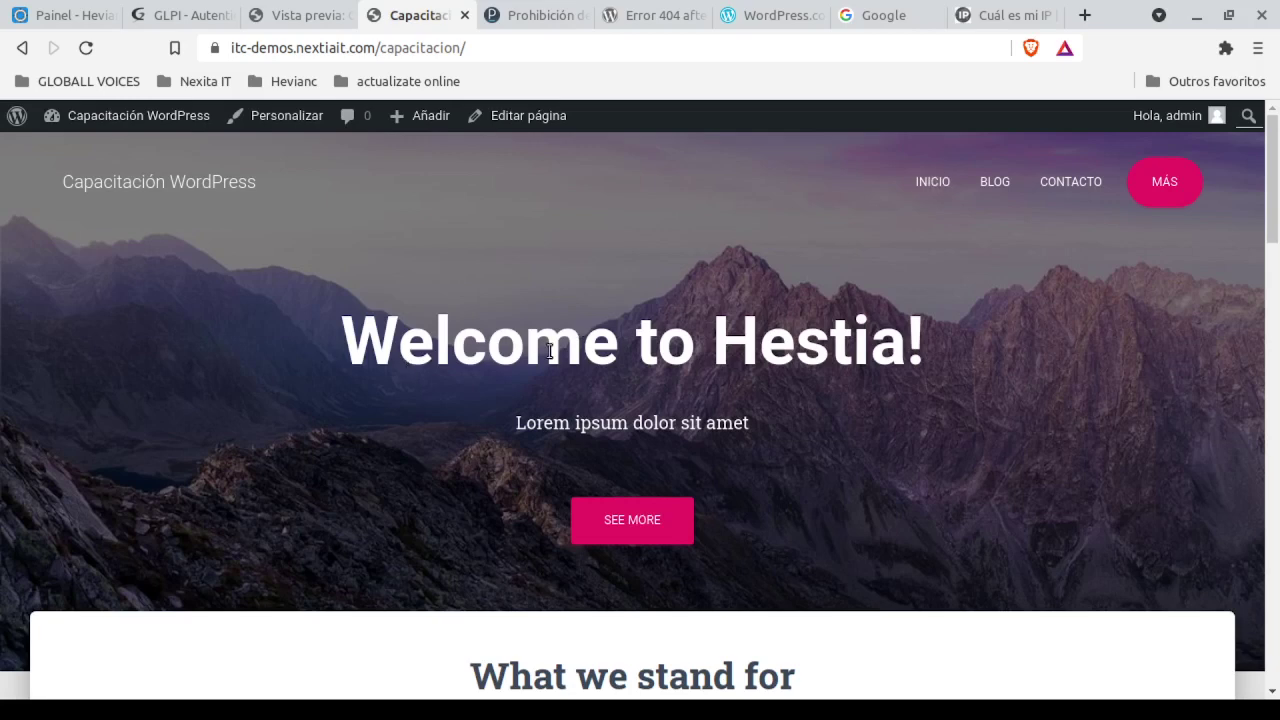
{"action": "scroll", "coordinate": [549, 351], "scroll_direction": "down", "scroll_amount": 4}
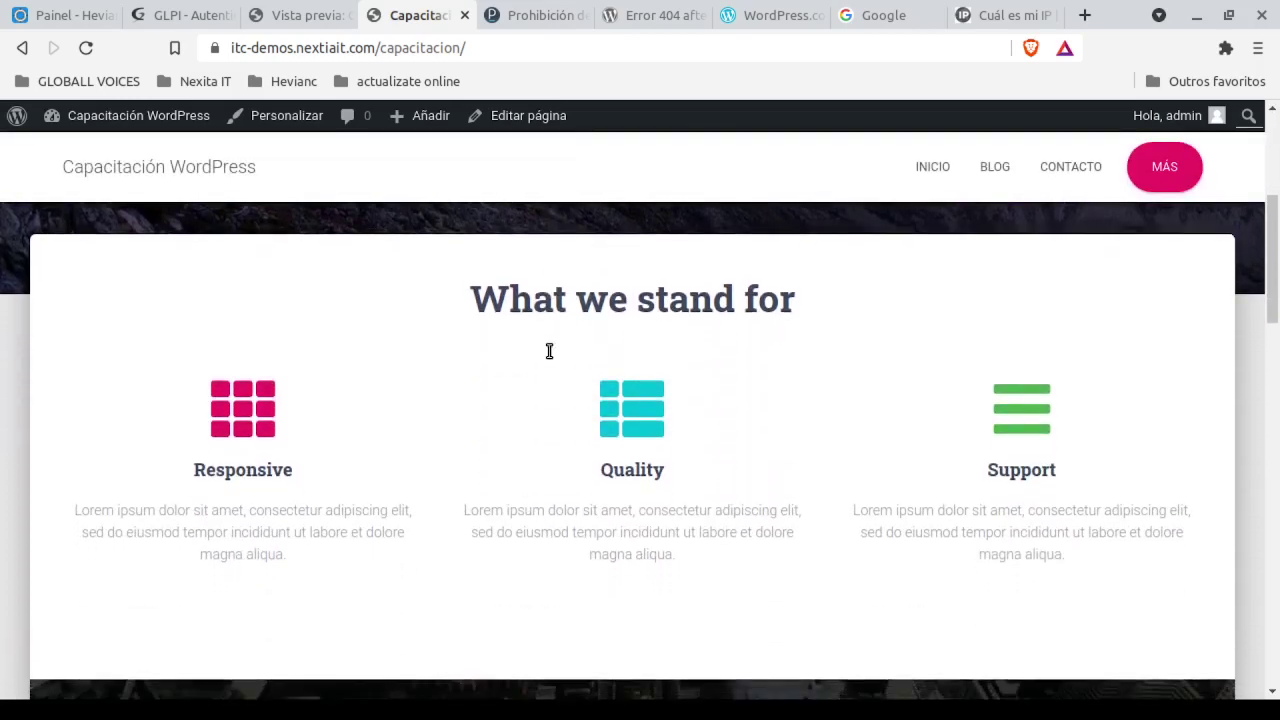
{"action": "scroll", "coordinate": [549, 351], "scroll_direction": "down", "scroll_amount": 1}
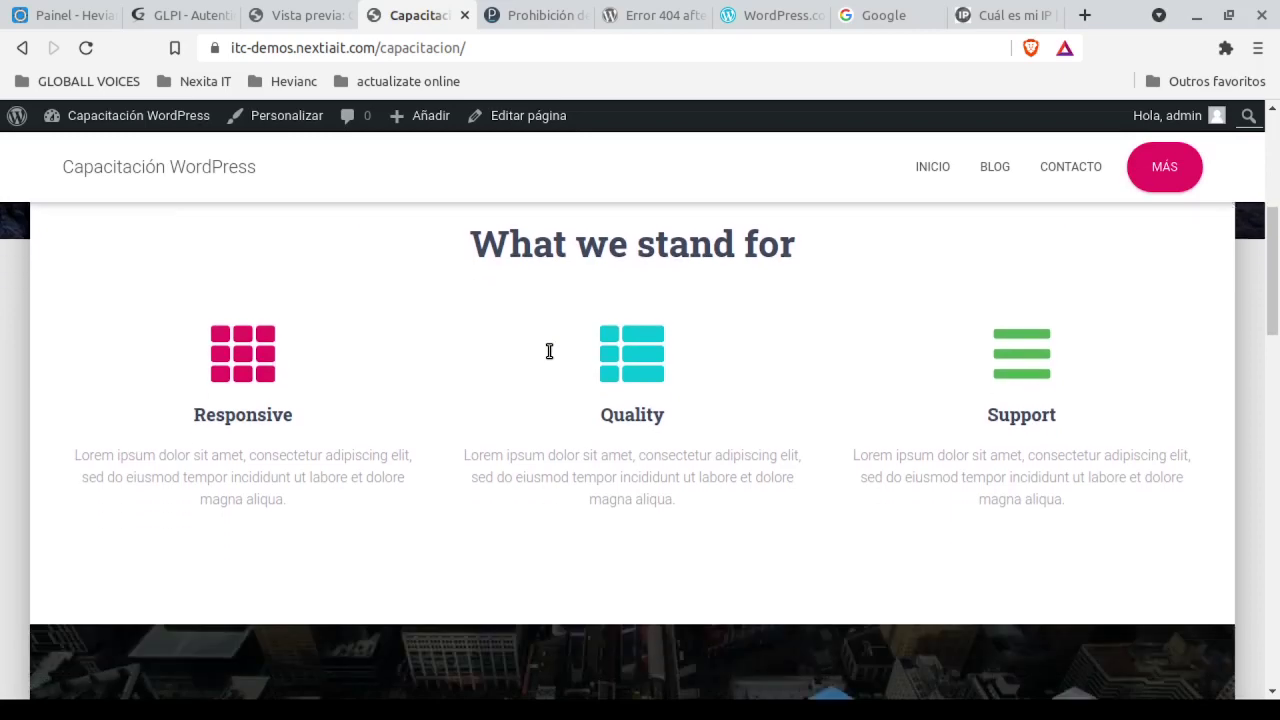
Close the theme customizer and browse further down the popular themes, dismissing the Hestia feedback survey.
{"action": "left_click", "coordinate": [287, 16]}
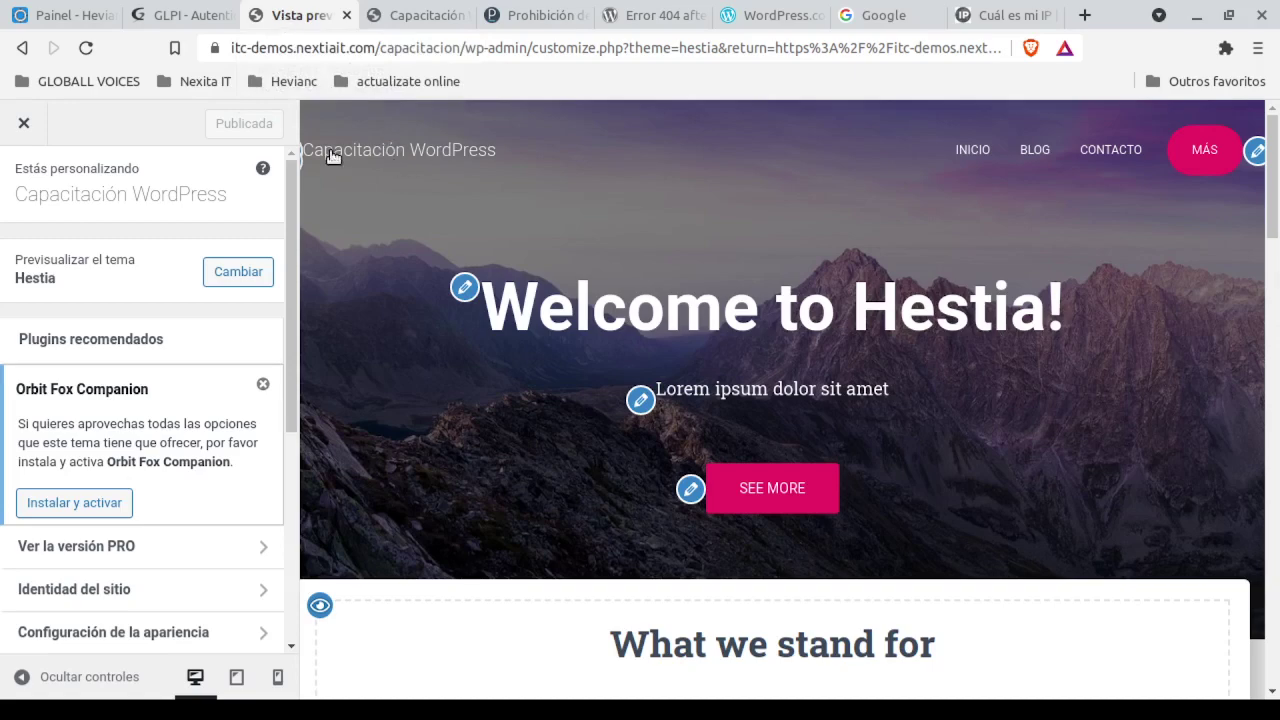
{"action": "left_click", "coordinate": [20, 128]}
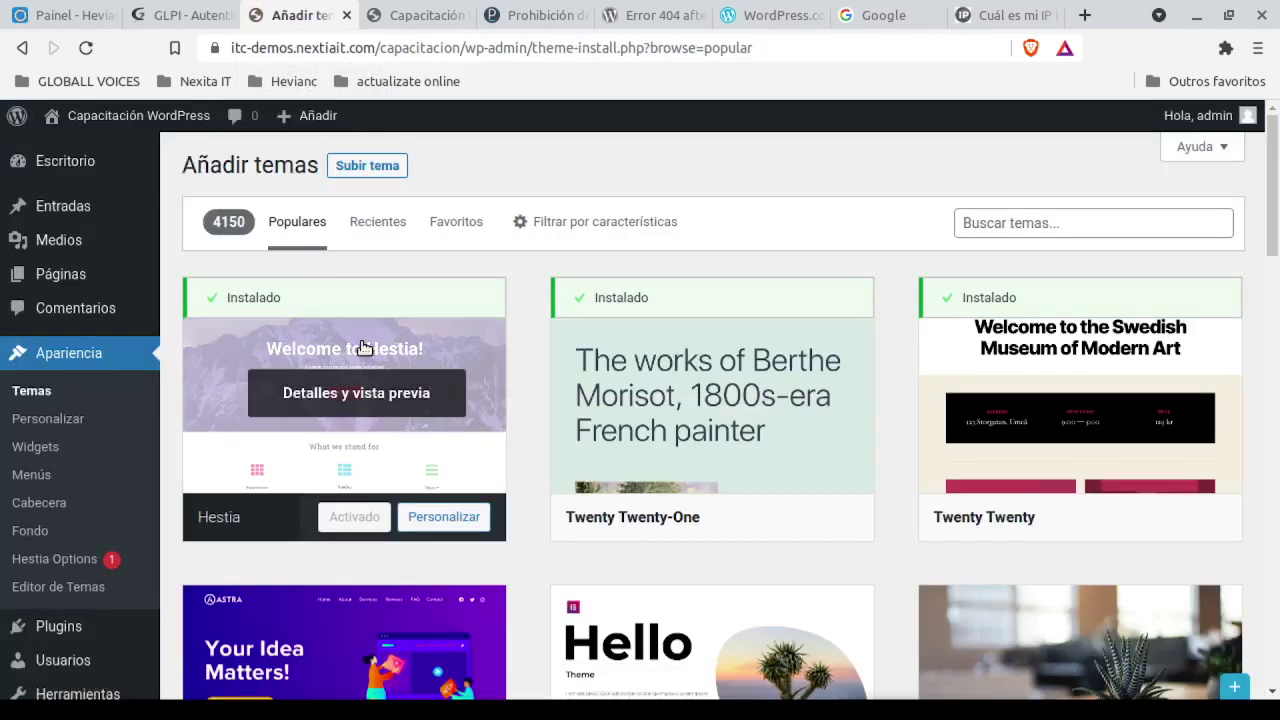
{"action": "scroll", "coordinate": [670, 458], "scroll_direction": "down", "scroll_amount": 3}
{"action": "scroll", "coordinate": [670, 458], "scroll_direction": "down", "scroll_amount": 10}
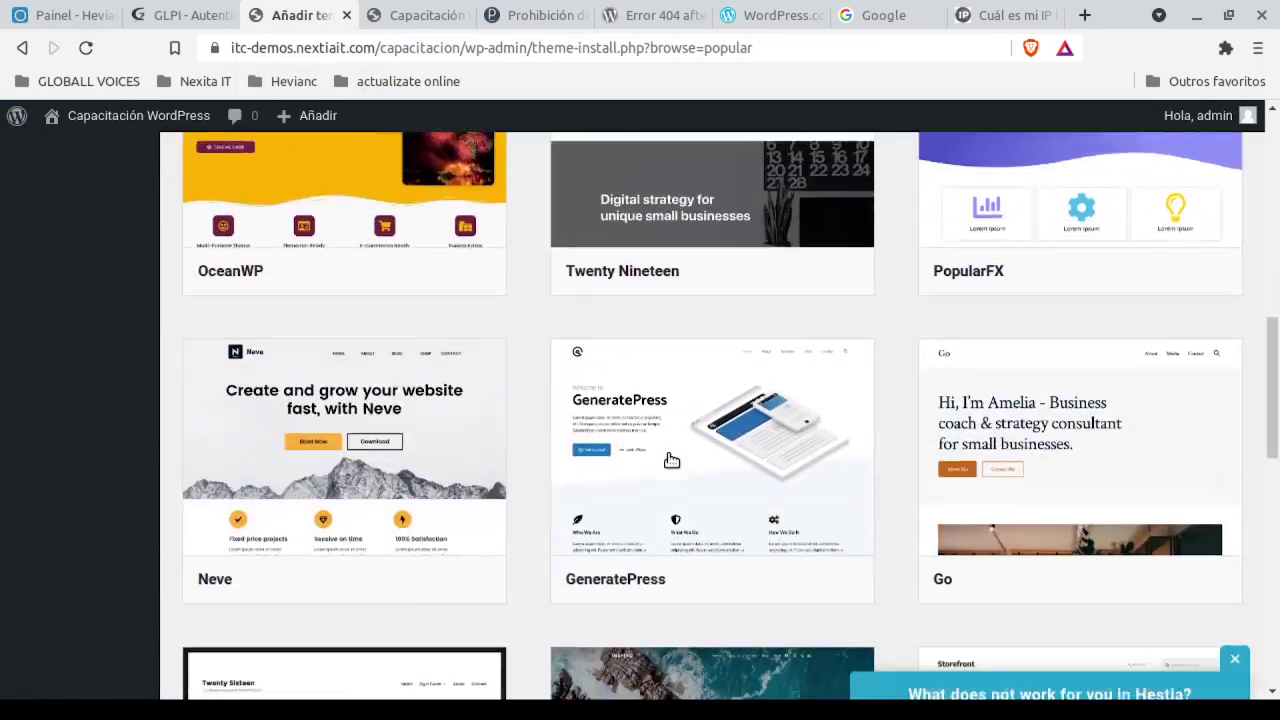
{"action": "scroll", "coordinate": [671, 459], "scroll_direction": "down", "scroll_amount": 2}
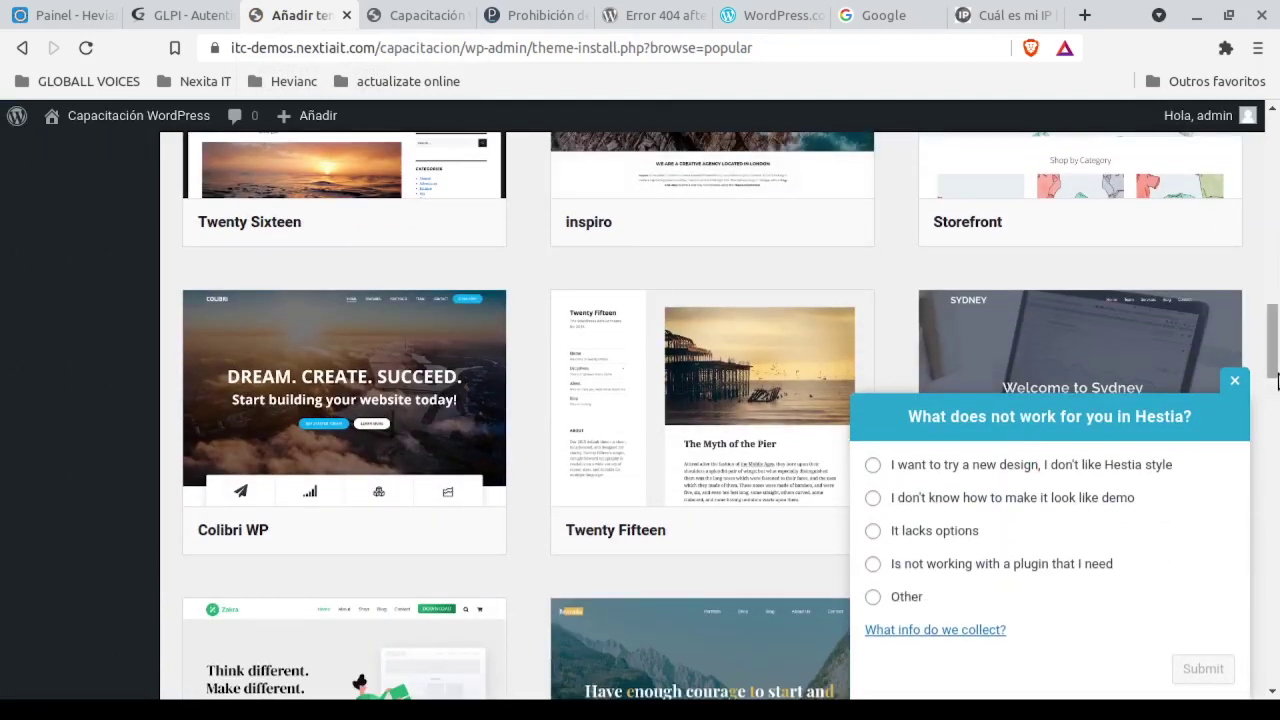
{"action": "left_click", "coordinate": [1237, 382]}
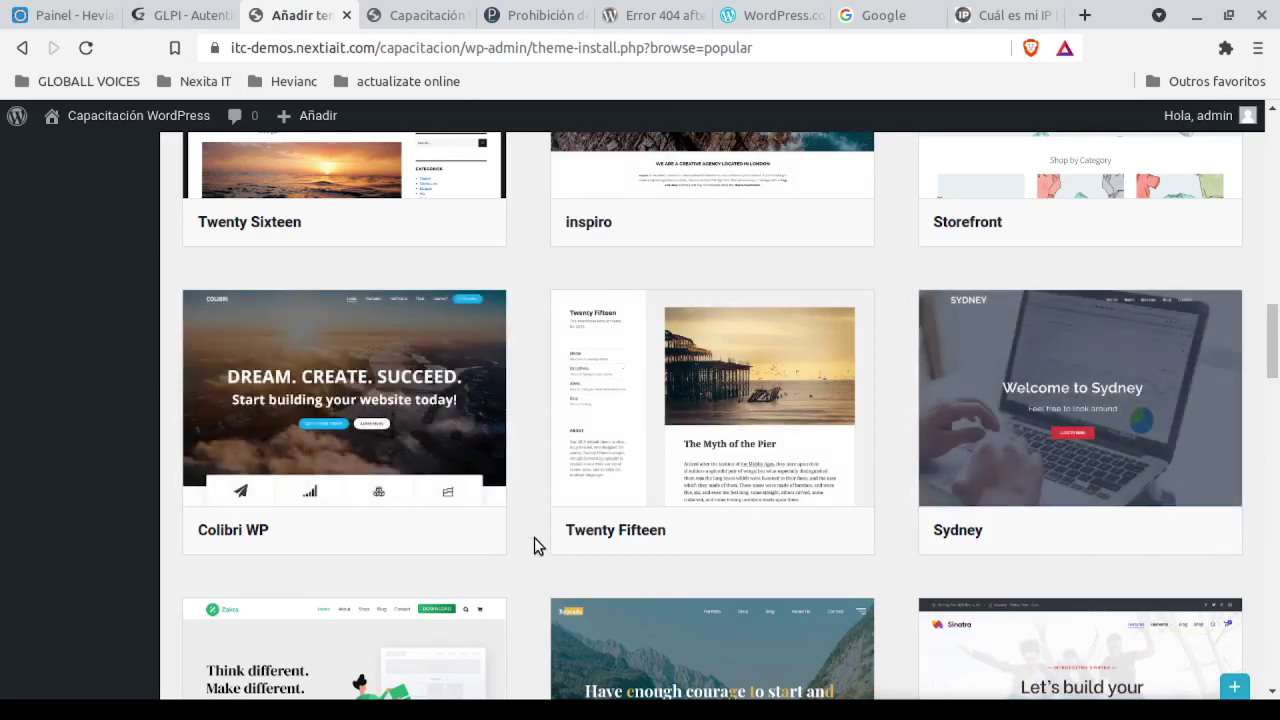
{"action": "scroll", "coordinate": [534, 545], "scroll_direction": "down", "scroll_amount": 5}
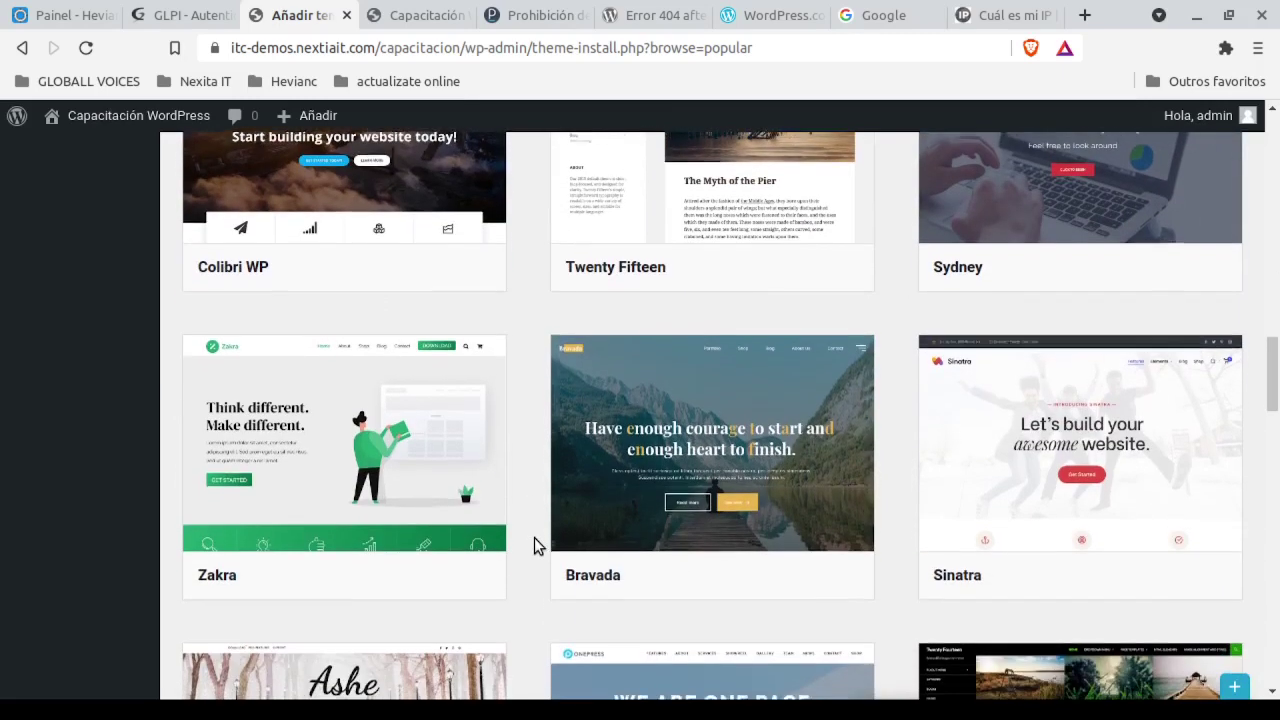
{"action": "scroll", "coordinate": [534, 545], "scroll_direction": "down", "scroll_amount": 1}
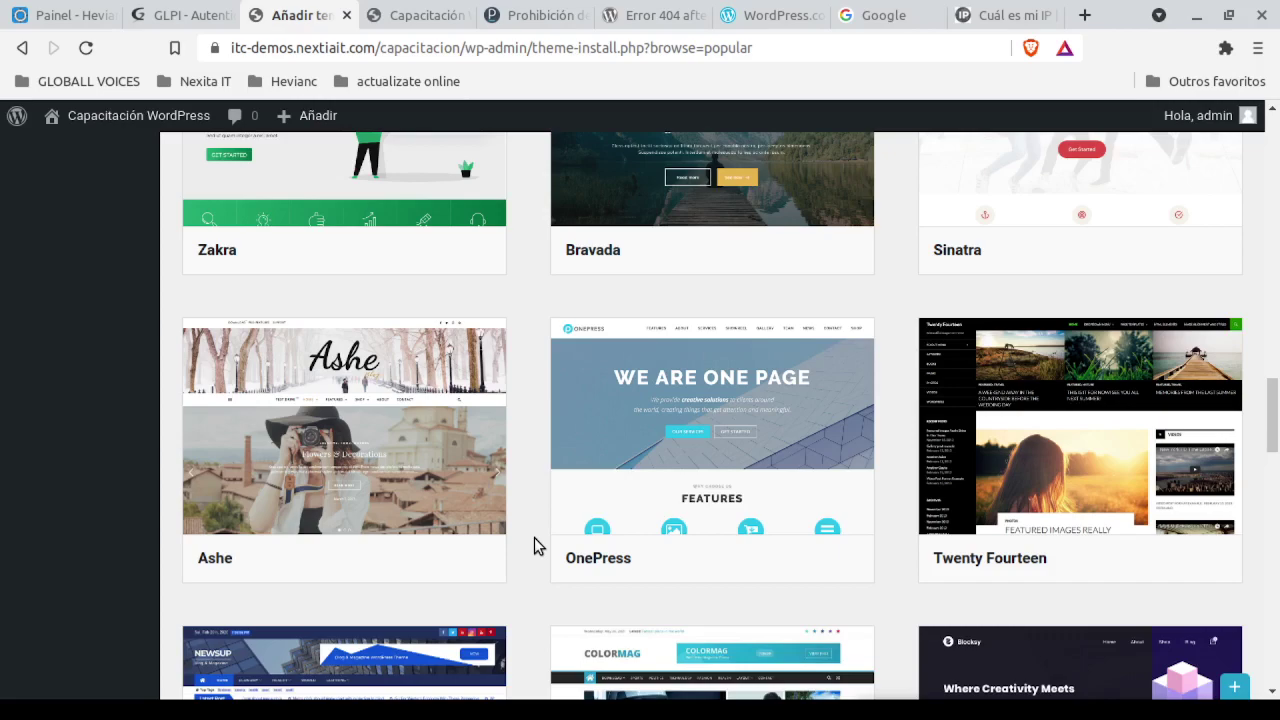
Return to the public site and review the Hestia home page down to its footer and back up to the header.
{"action": "left_click", "coordinate": [410, 20]}
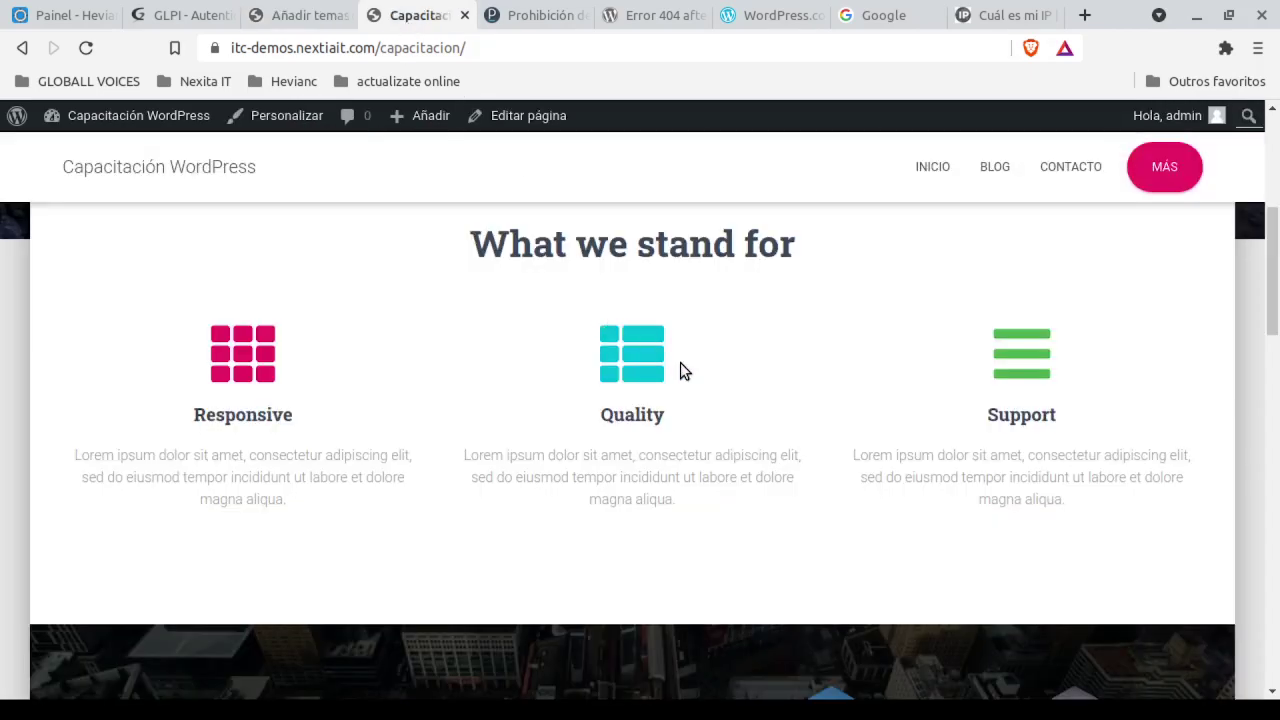
{"action": "scroll", "coordinate": [680, 372], "scroll_direction": "down", "scroll_amount": 10}
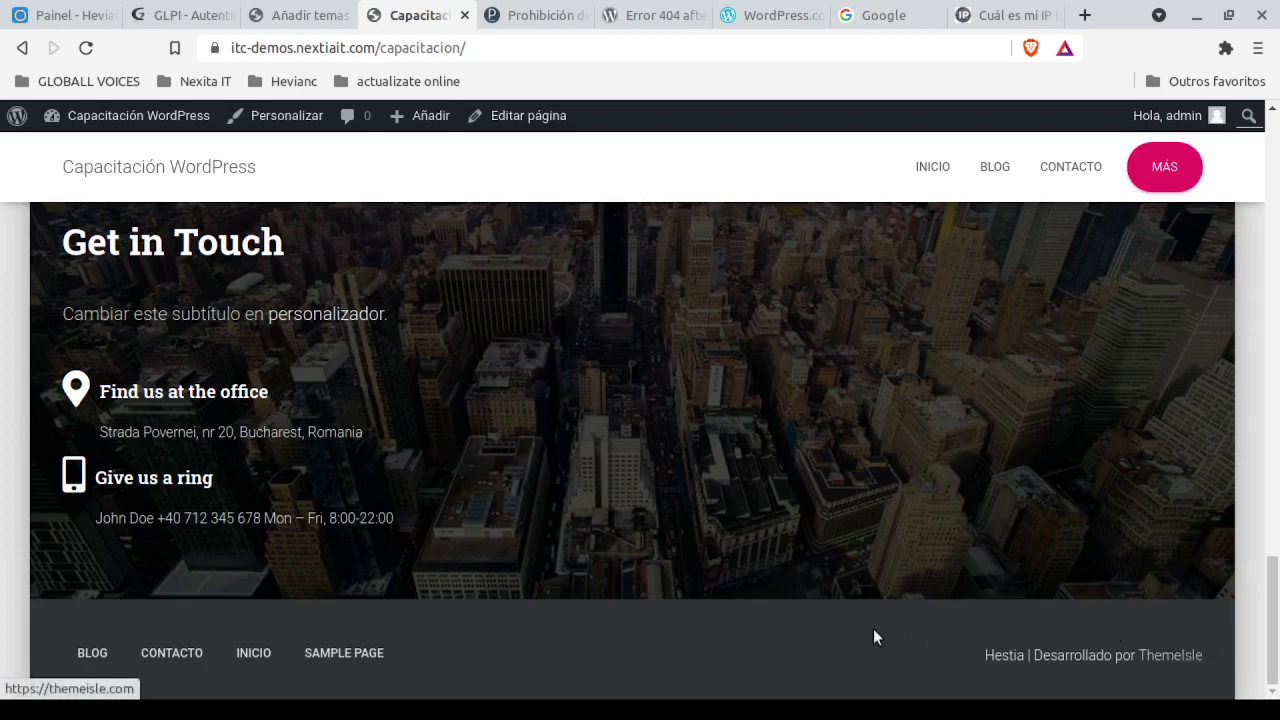
{"action": "scroll", "coordinate": [855, 626], "scroll_direction": "up", "scroll_amount": 1}
{"action": "scroll", "coordinate": [855, 626], "scroll_direction": "up", "scroll_amount": 6}
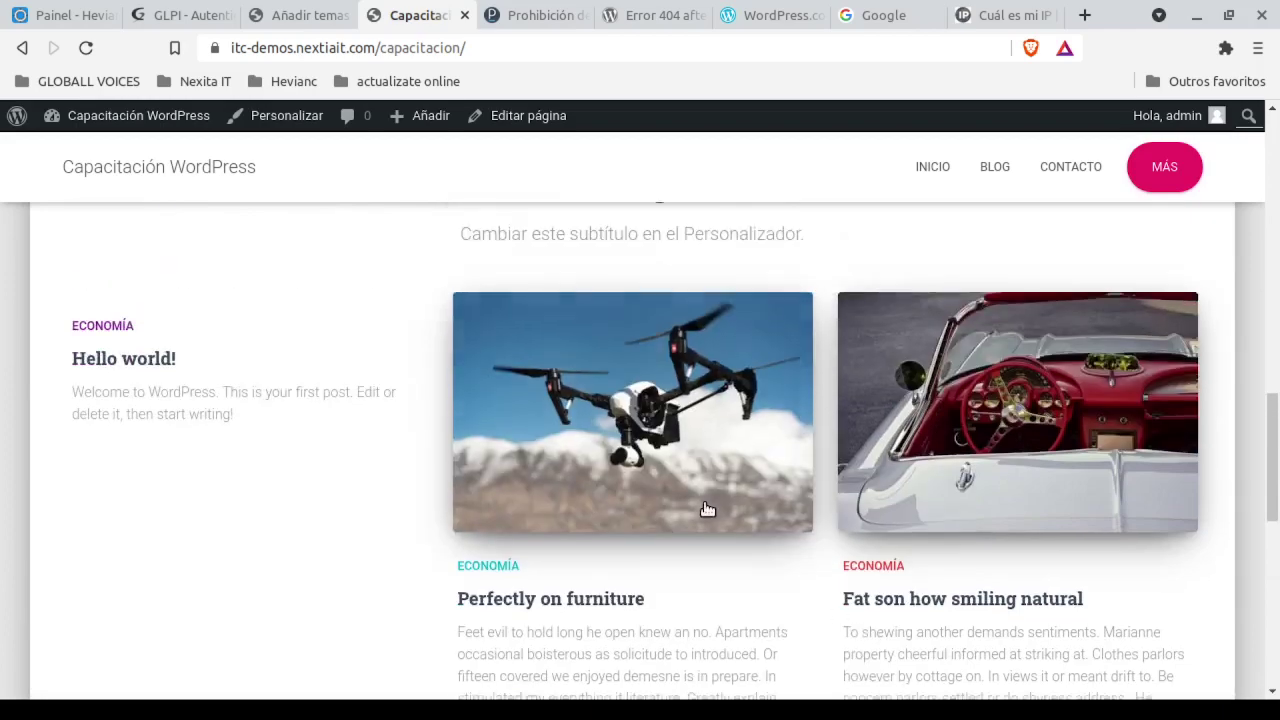
{"action": "scroll", "coordinate": [705, 510], "scroll_direction": "up", "scroll_amount": 15}
{"action": "scroll", "coordinate": [706, 510], "scroll_direction": "up", "scroll_amount": 1}
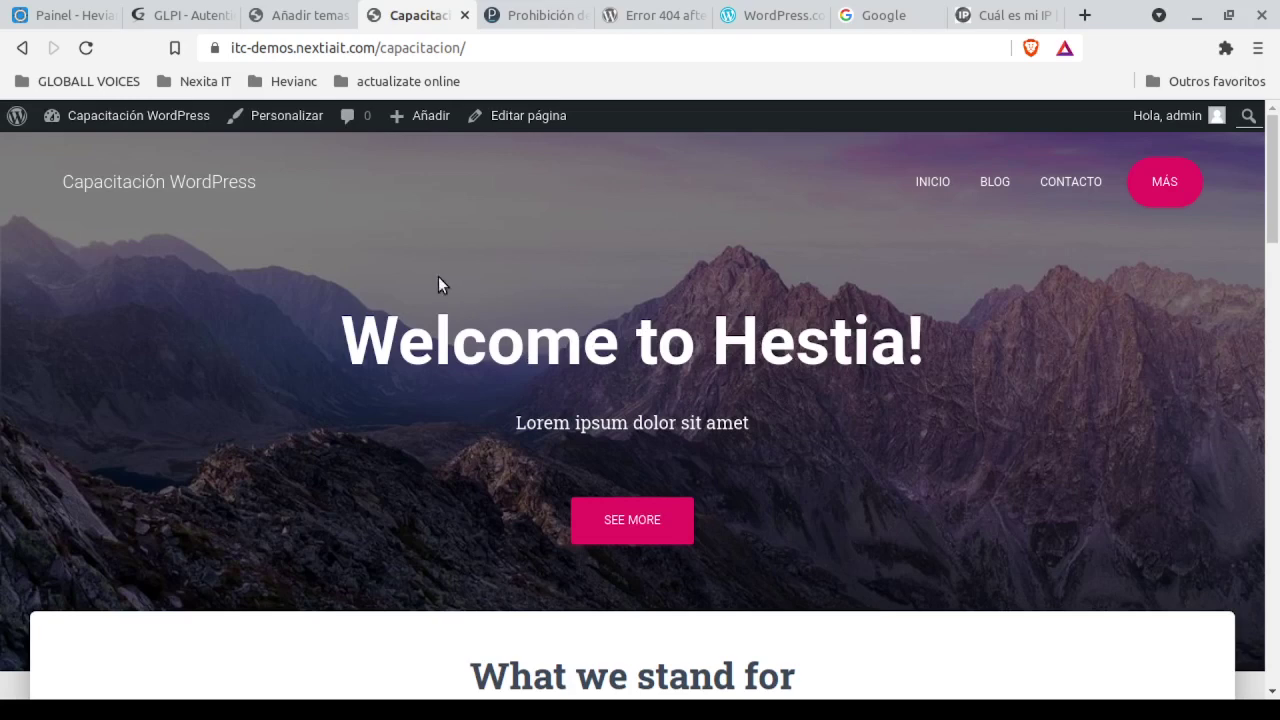
Open the Inicio page in the block editor, dismiss the welcome guide and look over the page's blocks.
{"action": "left_click", "coordinate": [524, 120]}
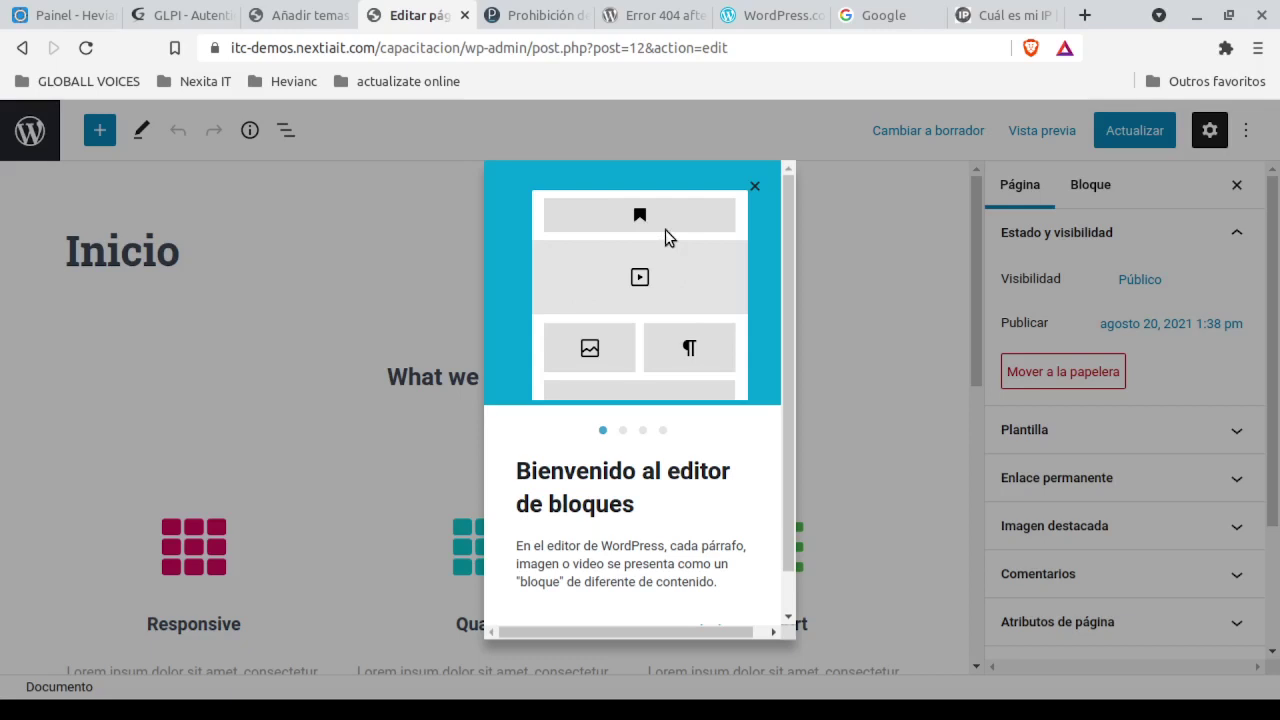
{"action": "left_click", "coordinate": [757, 189]}
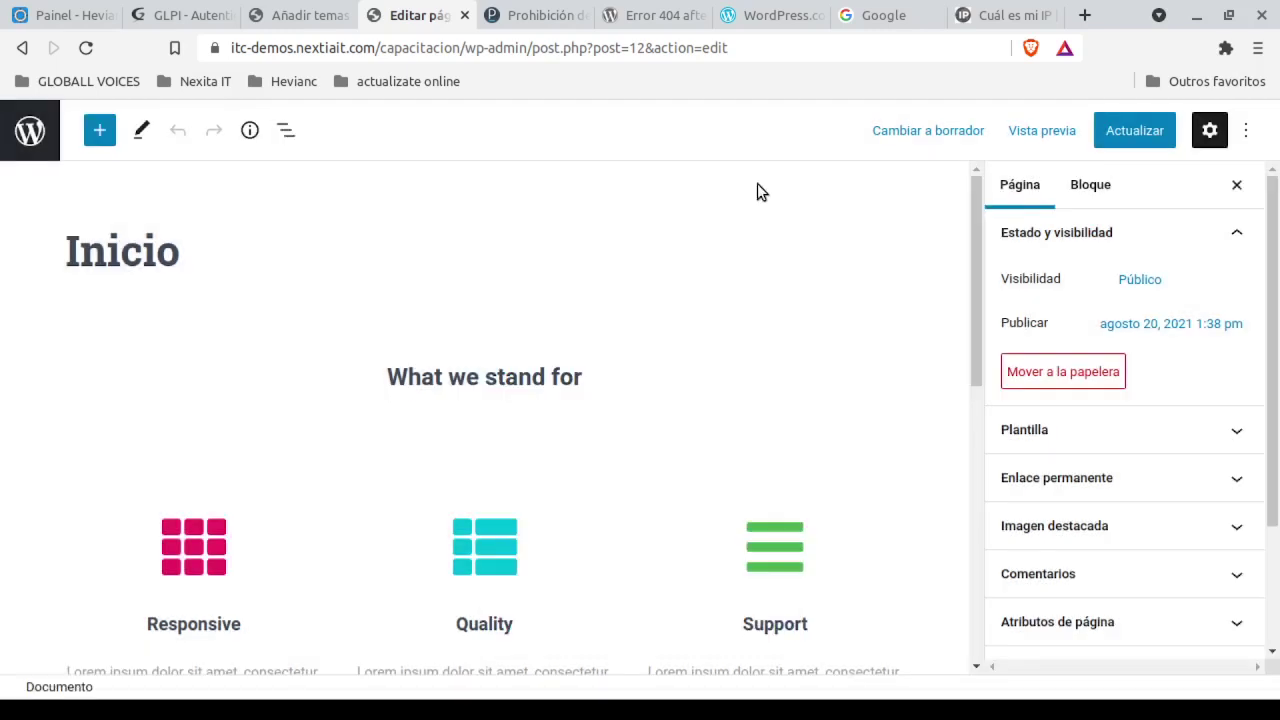
{"action": "mouse_move", "coordinate": [462, 411]}
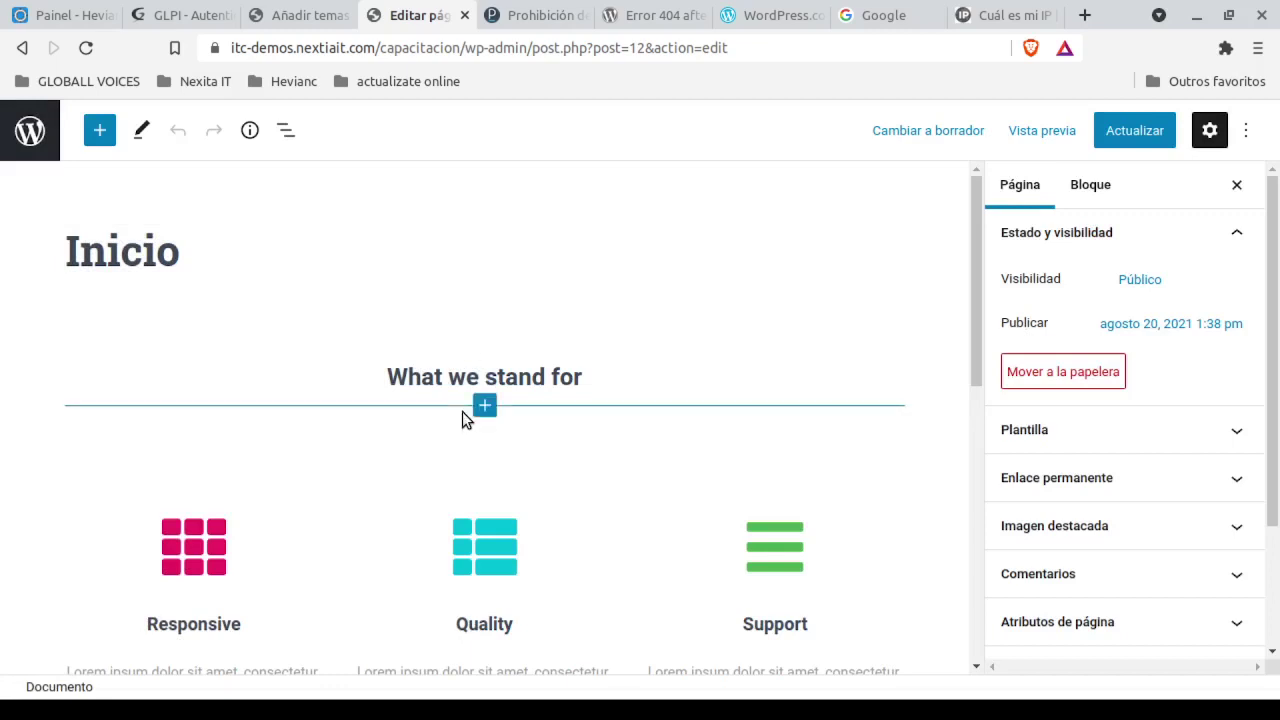
{"action": "scroll", "coordinate": [561, 380], "scroll_direction": "down", "scroll_amount": 2}
{"action": "scroll", "coordinate": [561, 380], "scroll_direction": "down", "scroll_amount": 4}
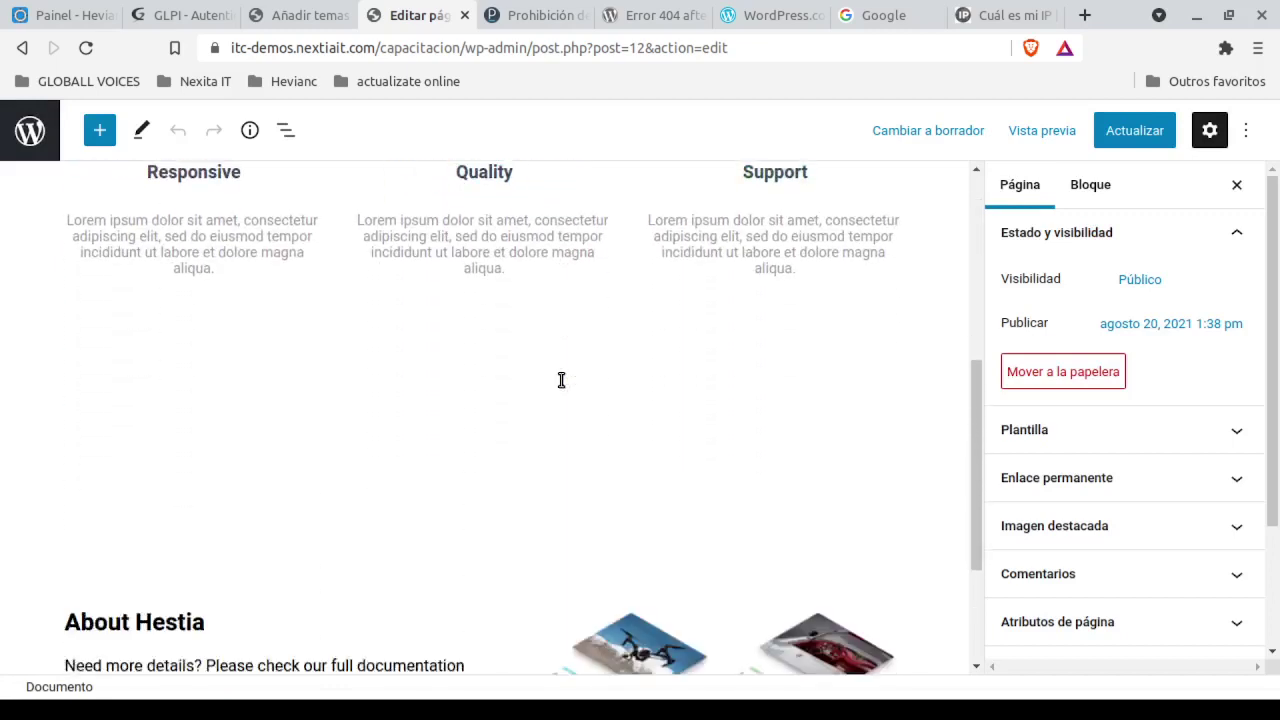
{"action": "scroll", "coordinate": [561, 380], "scroll_direction": "up", "scroll_amount": 6}
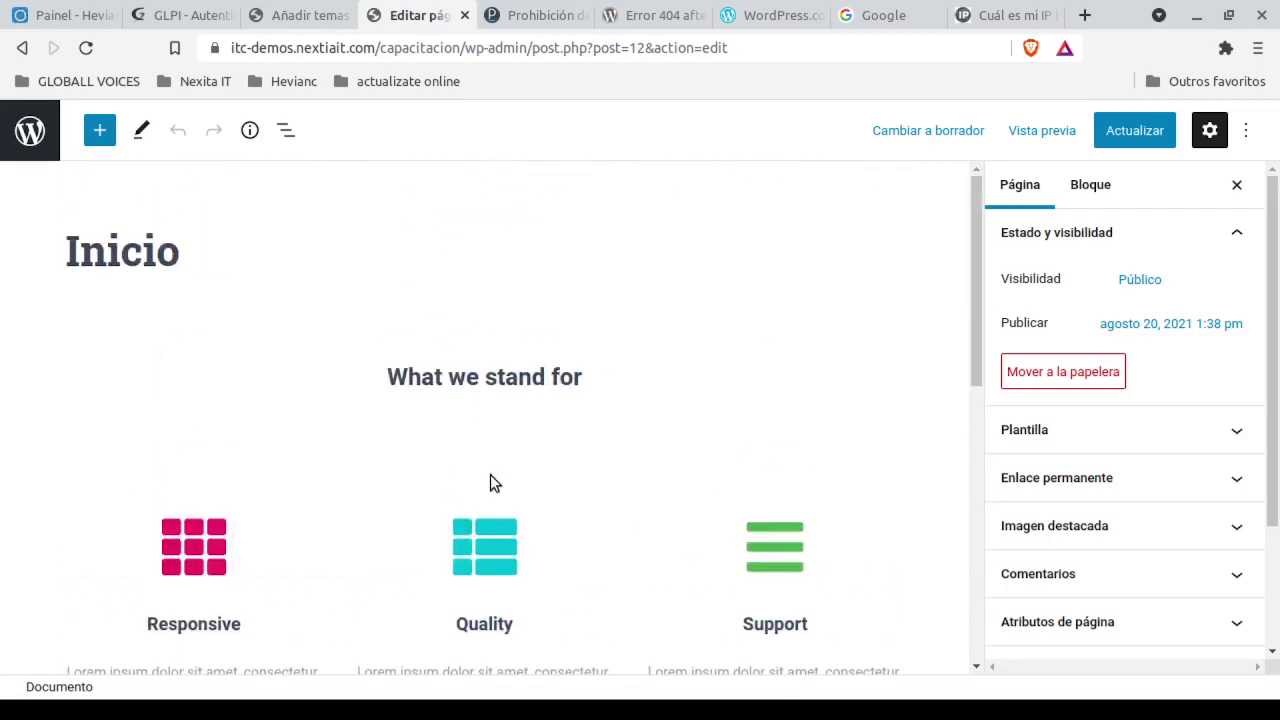
Replace the "What we stand for" heading text on the Inicio page with "TEXTO DE EJEMPLO".
{"action": "left_click", "coordinate": [498, 542]}
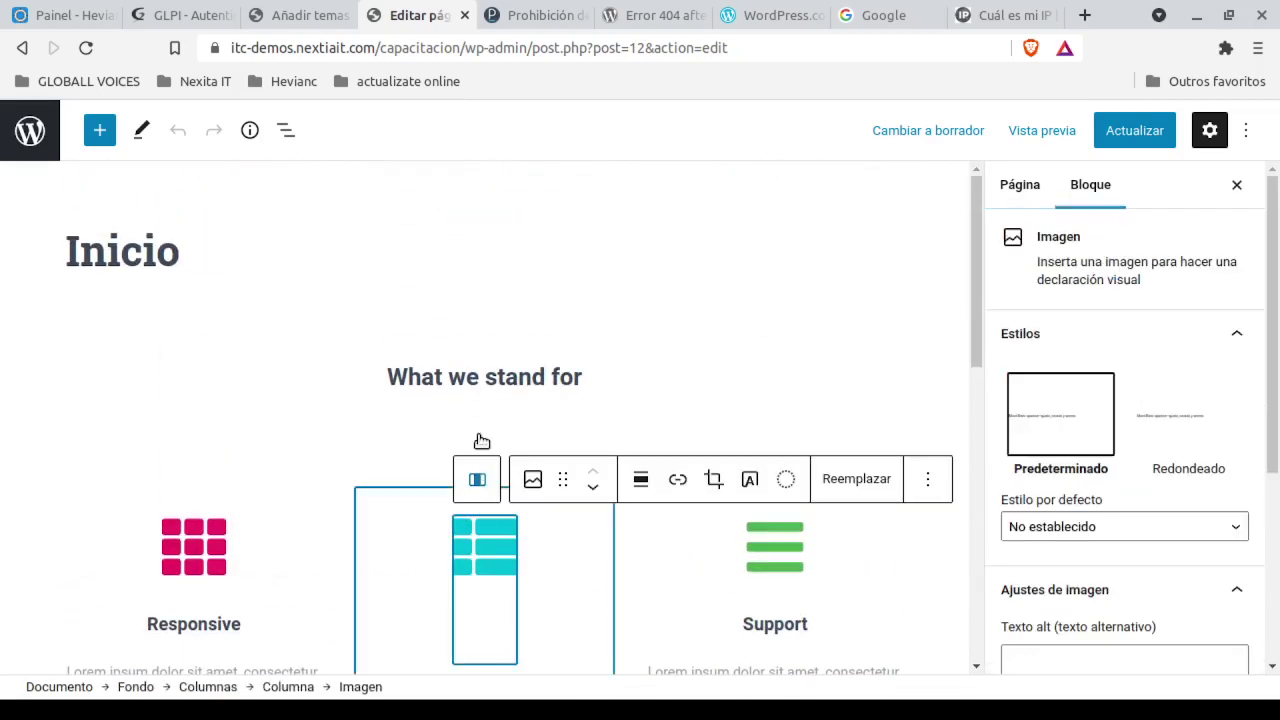
{"action": "left_click", "coordinate": [451, 373]}
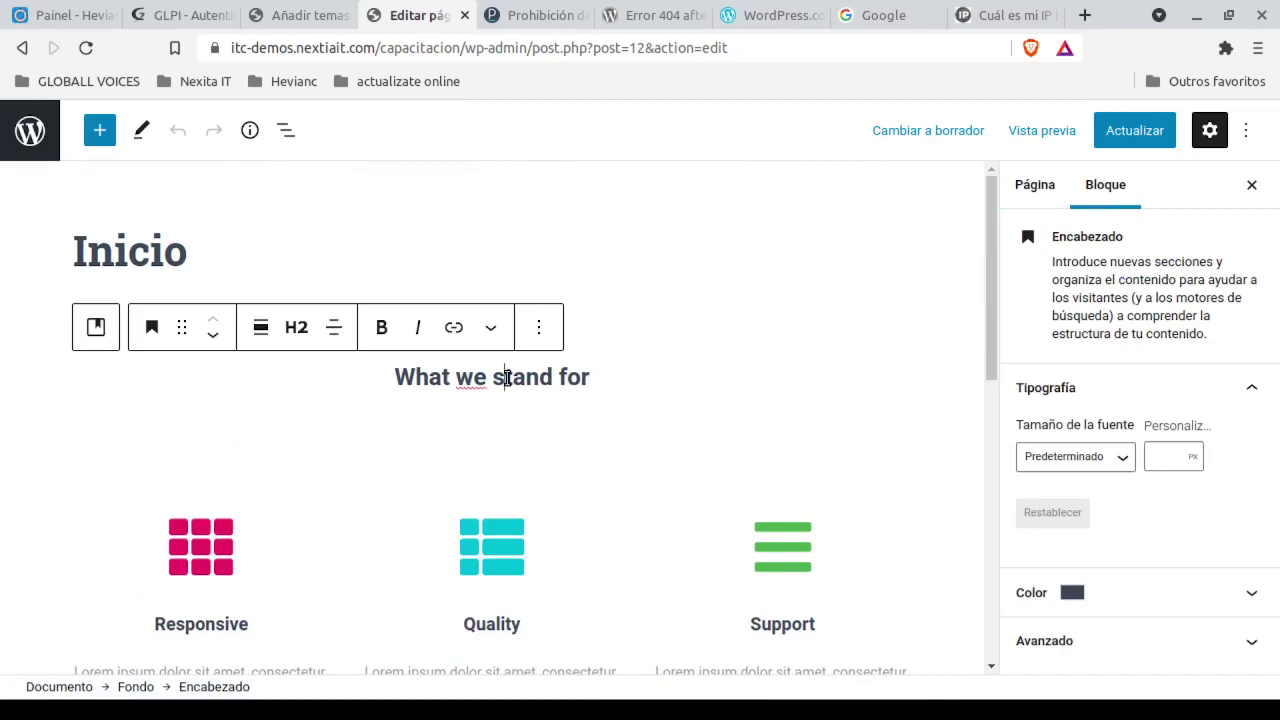
{"action": "triple_click", "coordinate": [556, 377]}
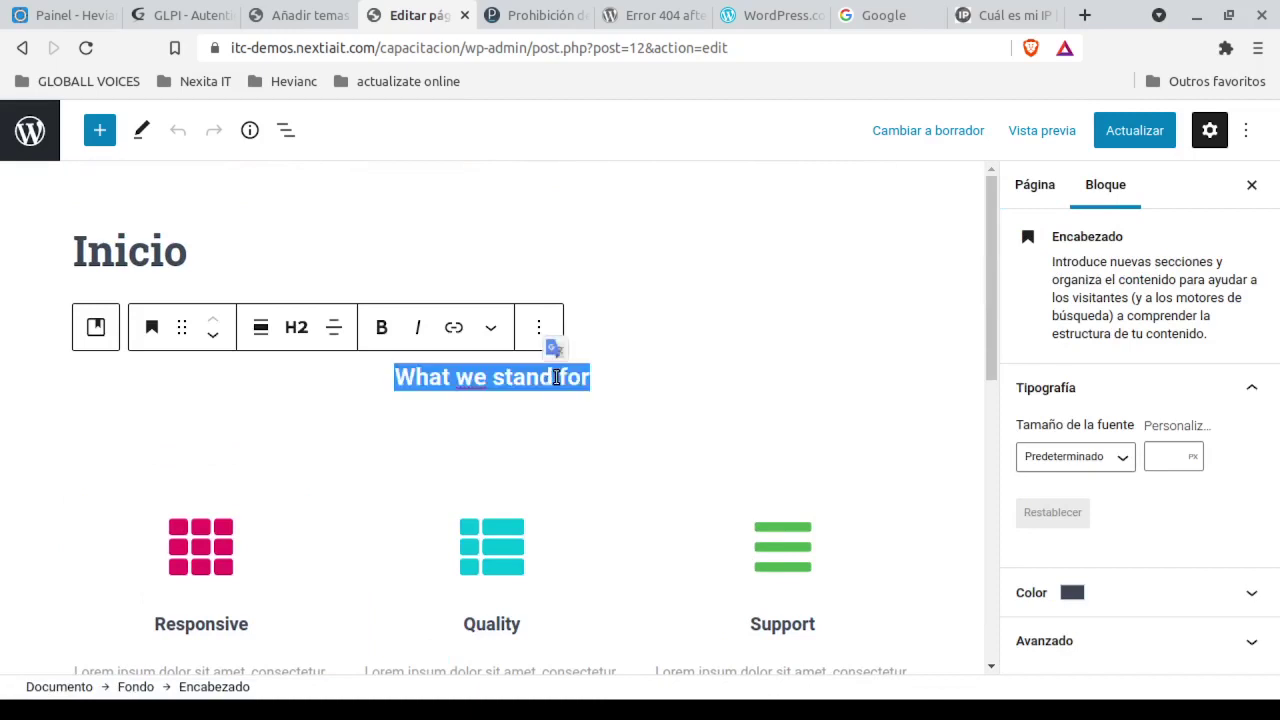
{"action": "type", "text": "TEXTO "}
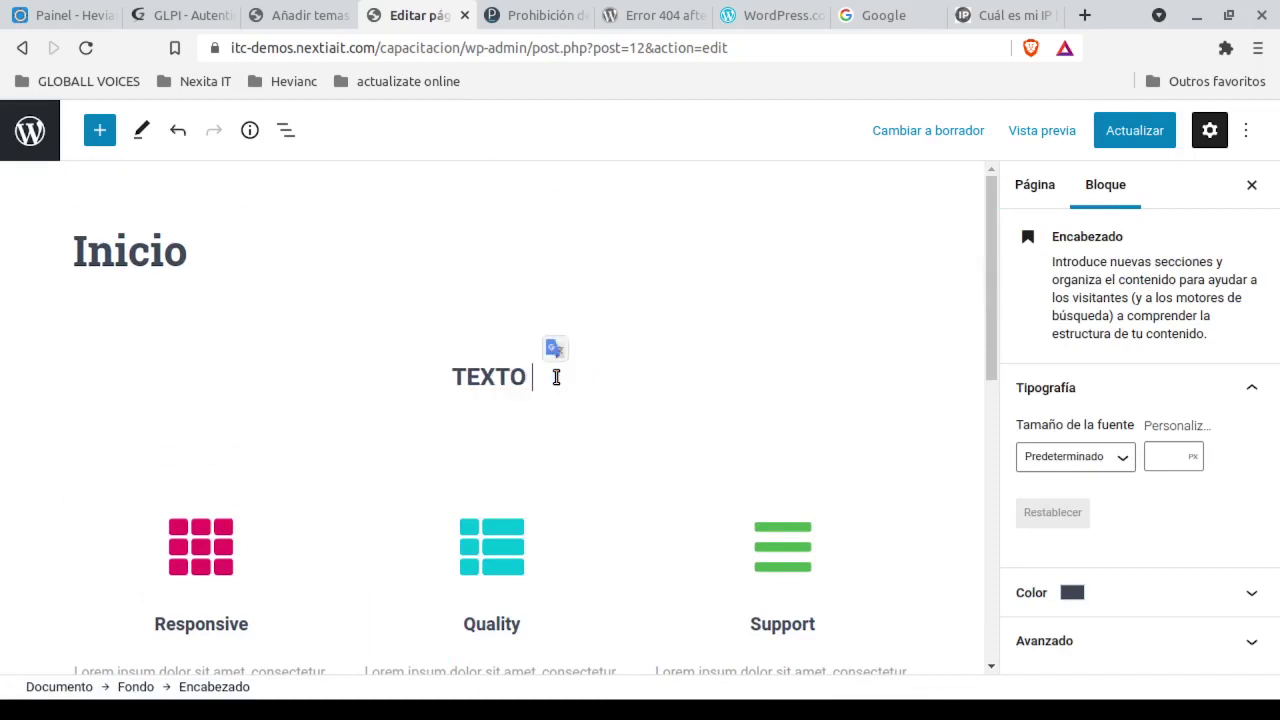
{"action": "type", "text": "DE EJEMPLO"}
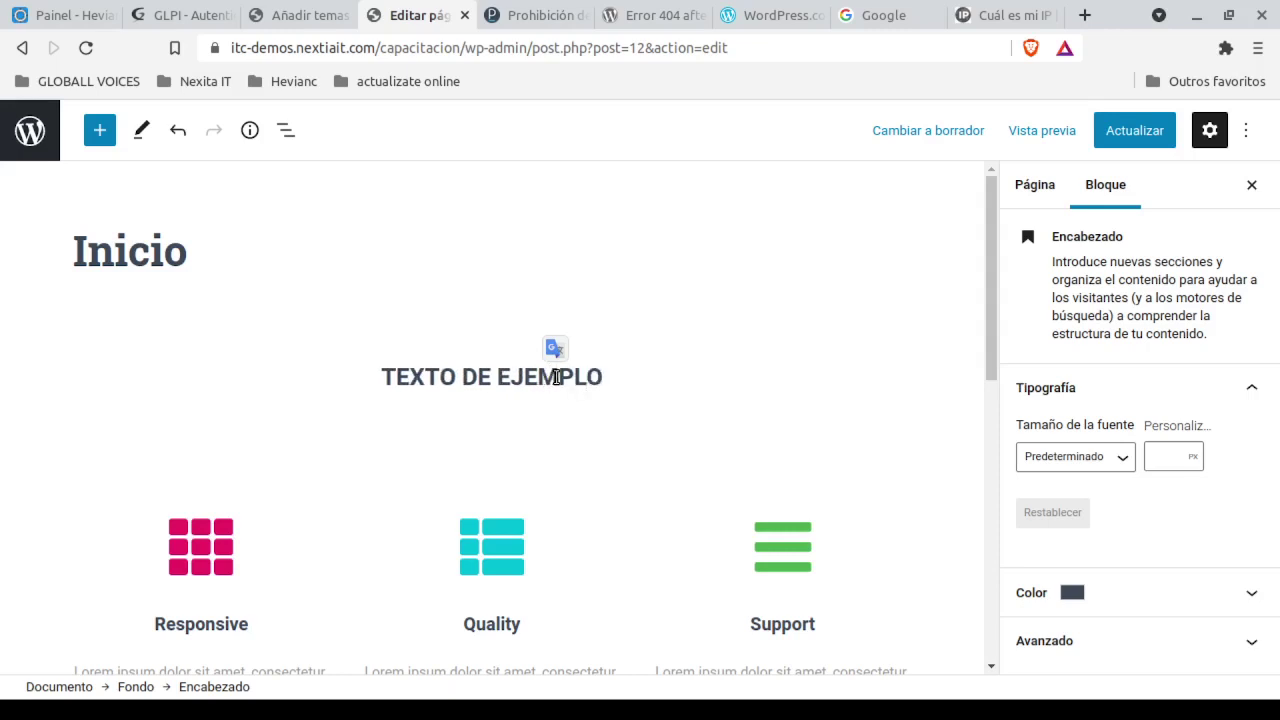
Select the Quality column's icon image and the Support column's icon image to view their block options.
{"action": "left_click", "coordinate": [489, 560]}
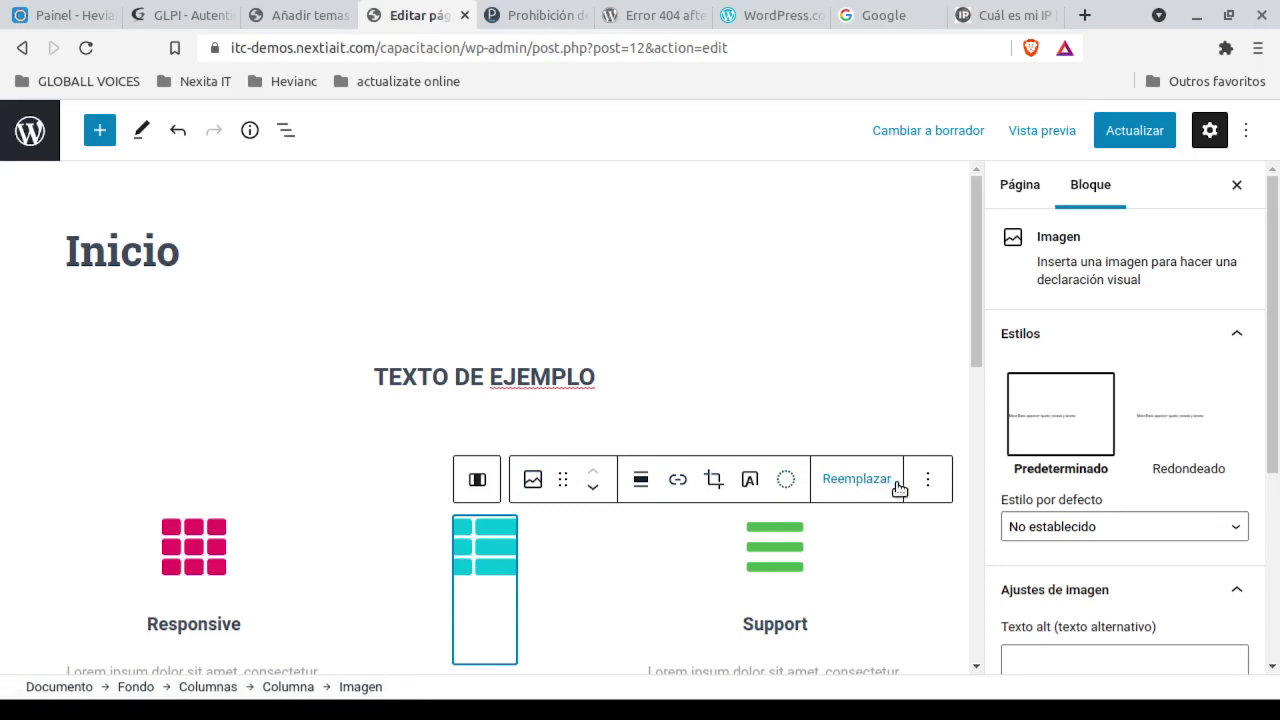
{"action": "left_click", "coordinate": [781, 539]}
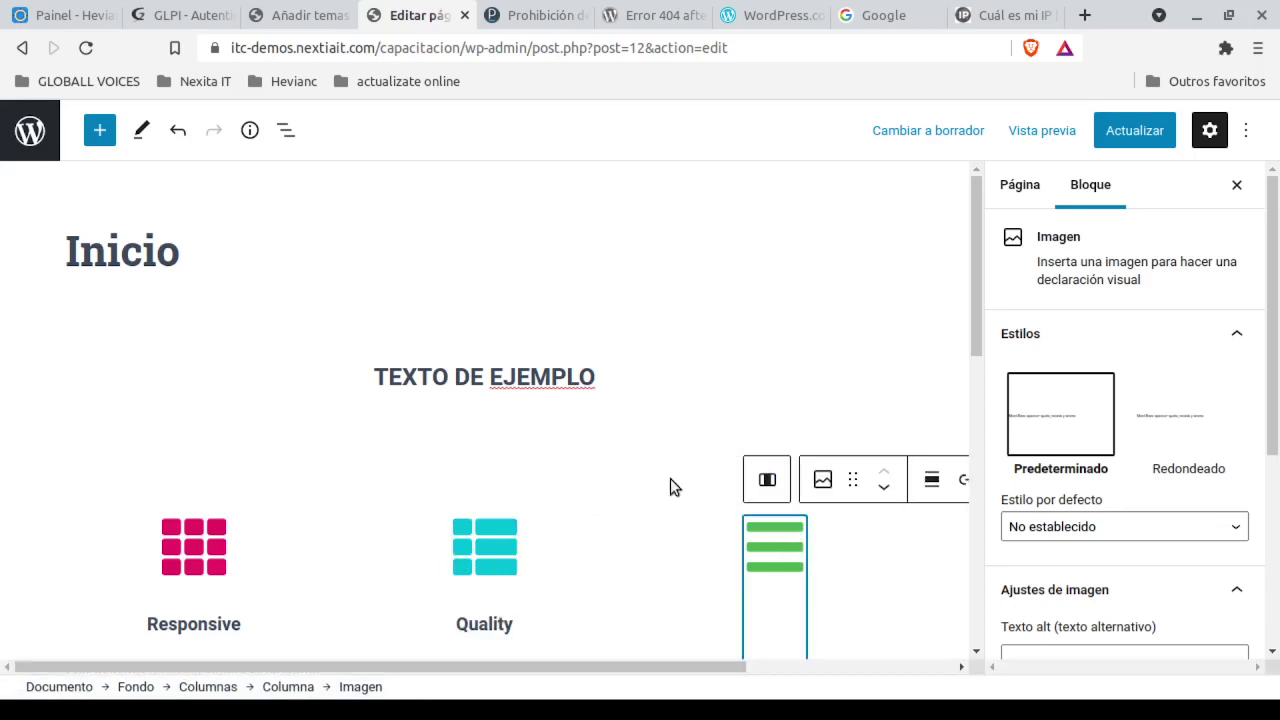